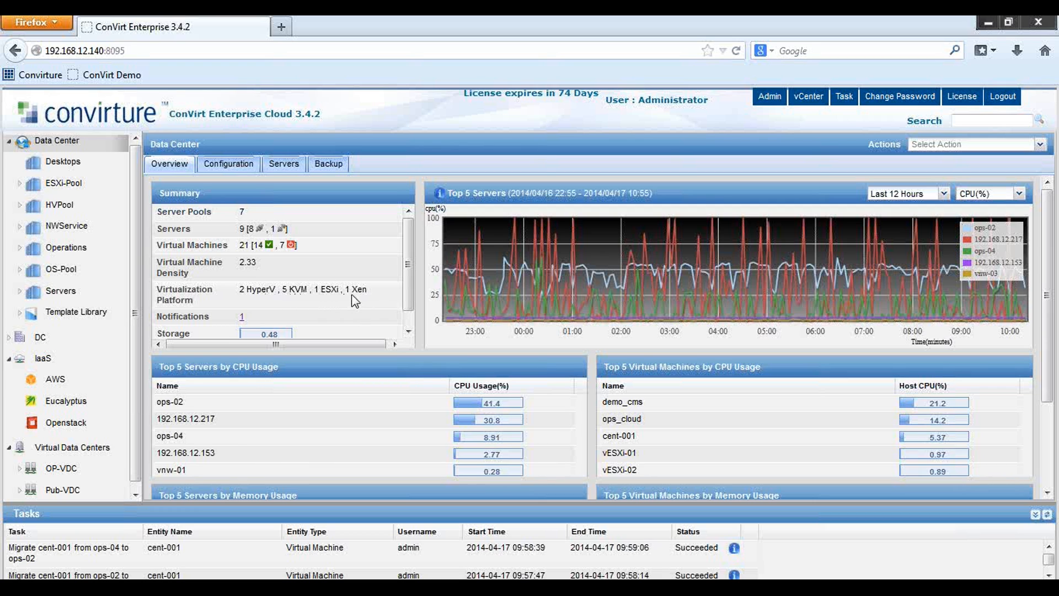
Reload the Data Center overview, briefly expanding and collapsing the DC group
{"action": "left_click", "coordinate": [59, 146]}
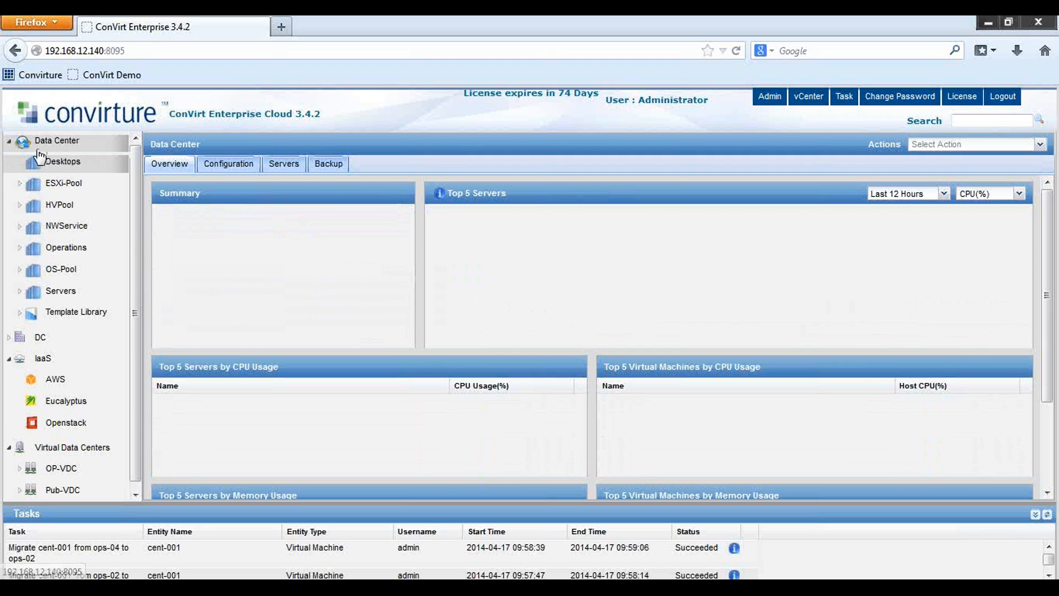
{"action": "left_click", "coordinate": [25, 334]}
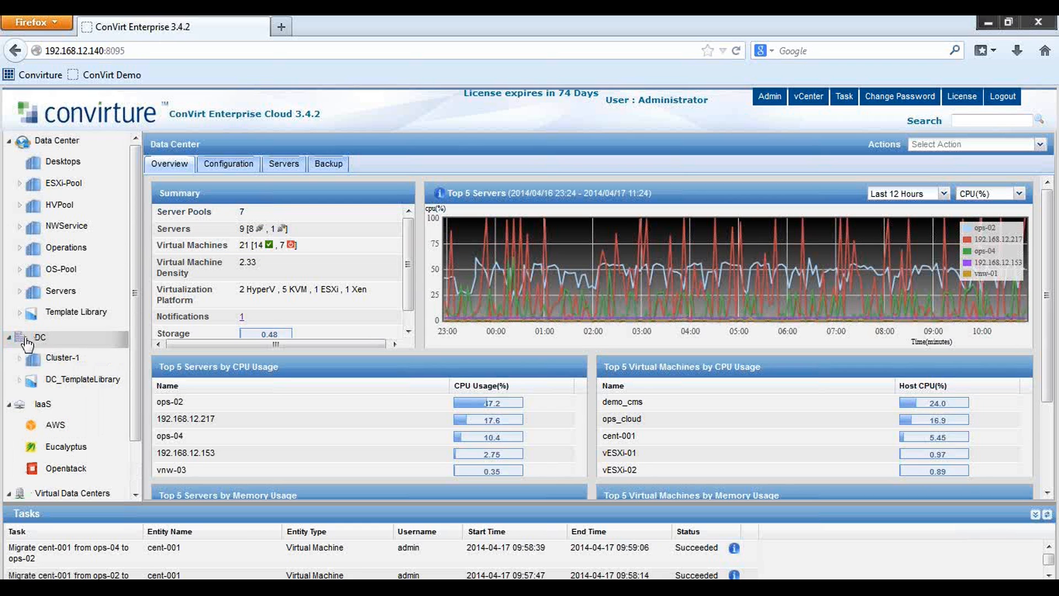
{"action": "left_click", "coordinate": [26, 342]}
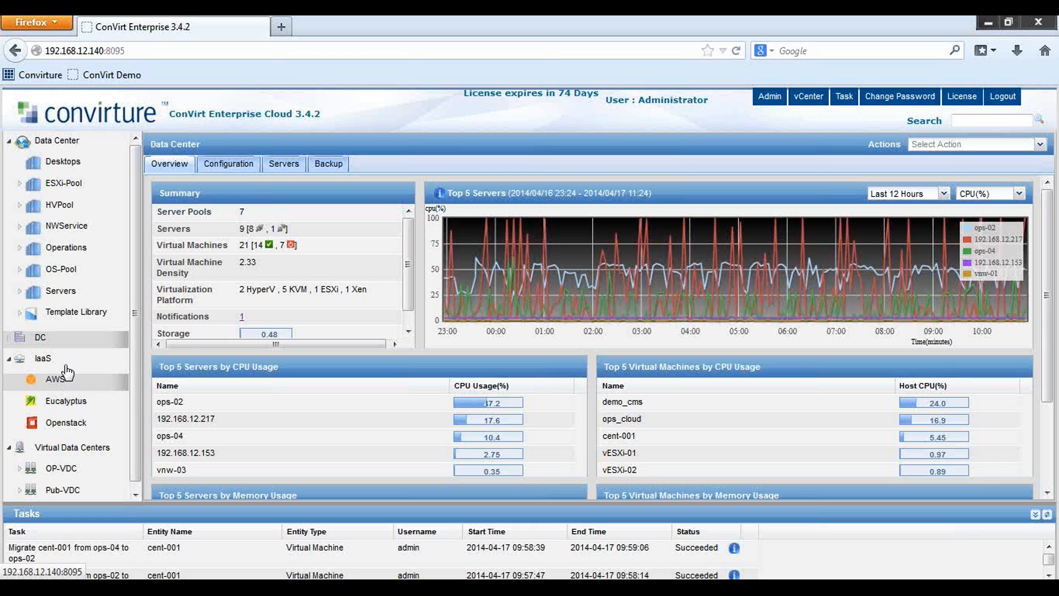
{"action": "left_click", "coordinate": [47, 145]}
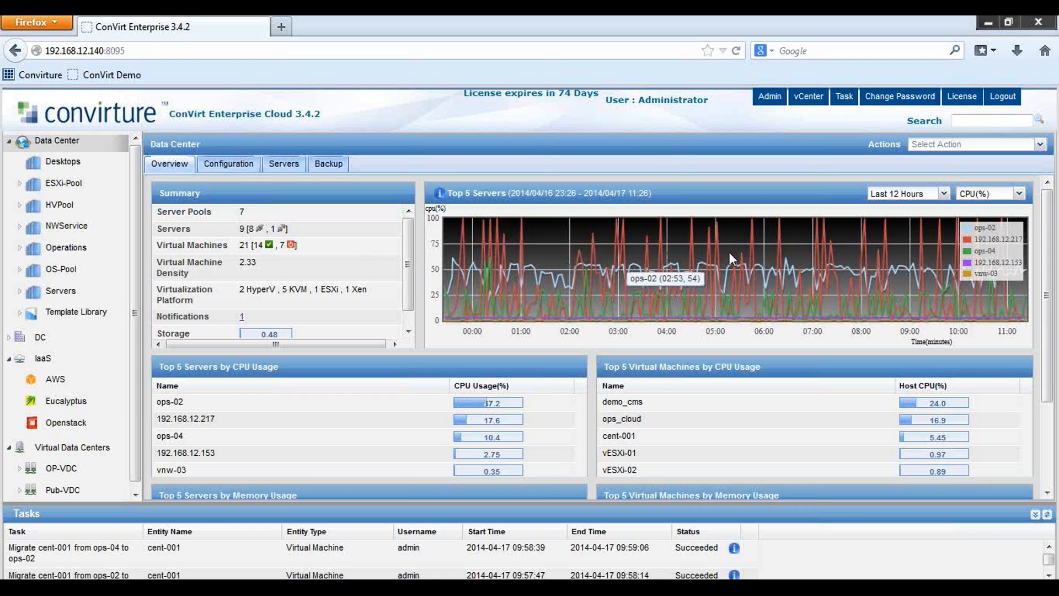
Keep the overview chart plotting CPU over the last 12 hours
{"action": "mouse_move", "coordinate": [855, 251]}
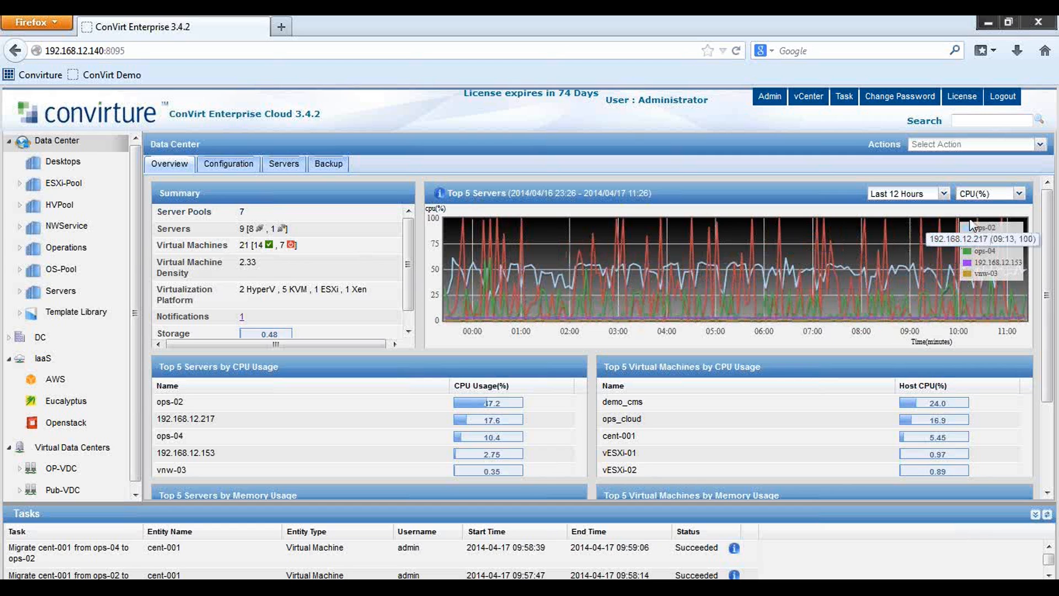
{"action": "left_click", "coordinate": [1017, 197]}
{"action": "left_click", "coordinate": [976, 208]}
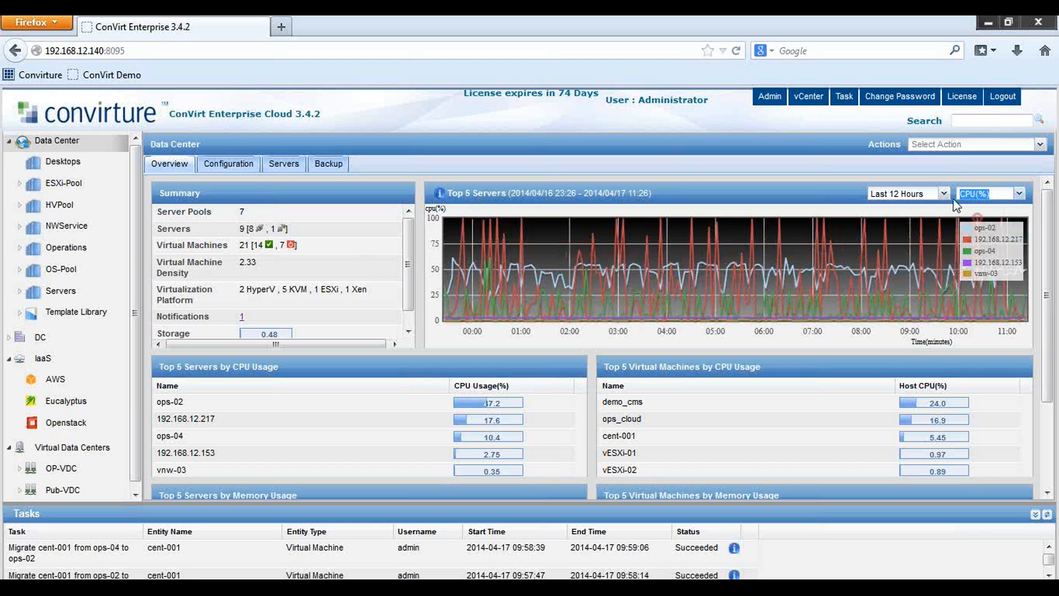
{"action": "left_click", "coordinate": [944, 194]}
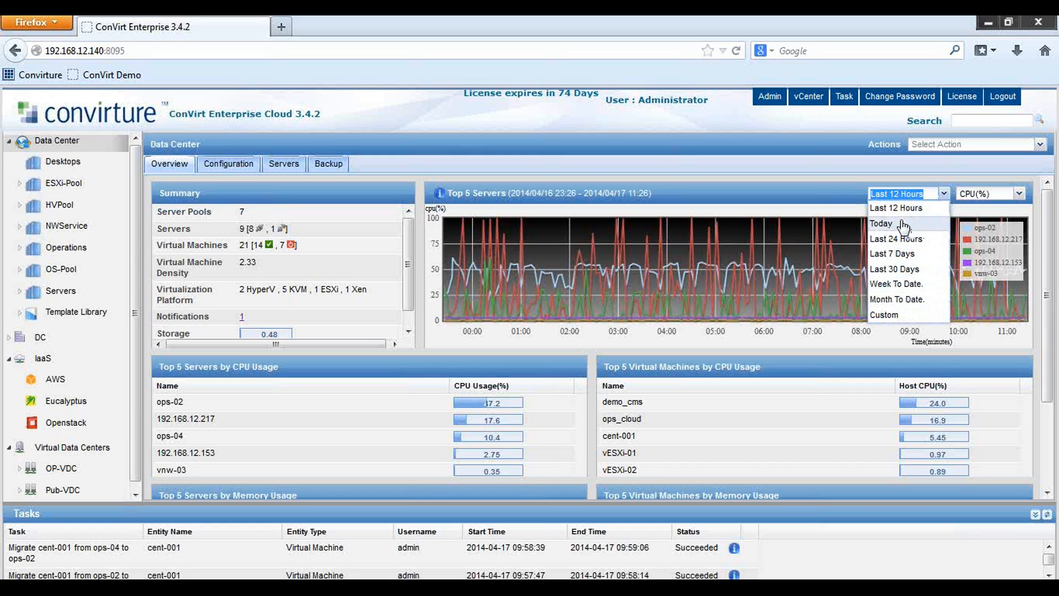
{"action": "left_click", "coordinate": [944, 195]}
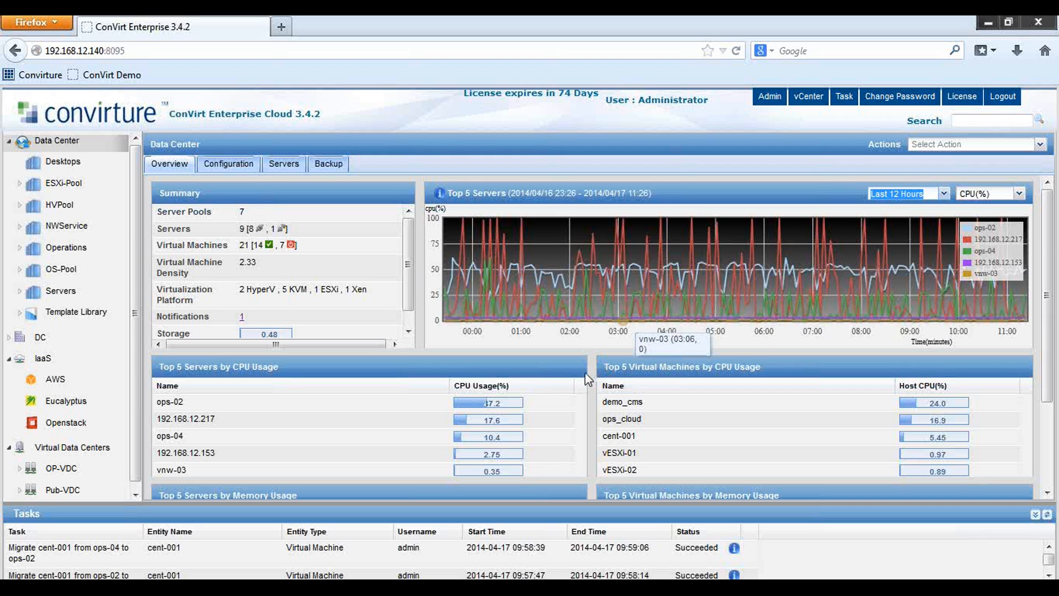
Show the Data Center configuration: 25 CPUs, 82.20 GB memory, three storage resources, three VLANs
{"action": "scroll", "coordinate": [591, 375], "scroll_direction": "down", "scroll_amount": 3}
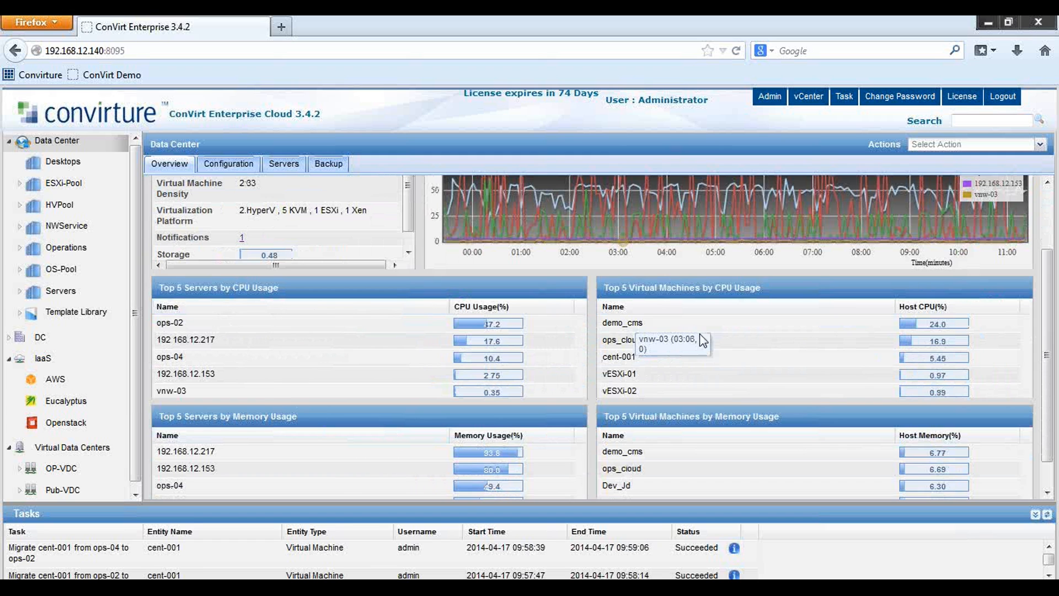
{"action": "scroll", "coordinate": [756, 380], "scroll_direction": "down", "scroll_amount": 1}
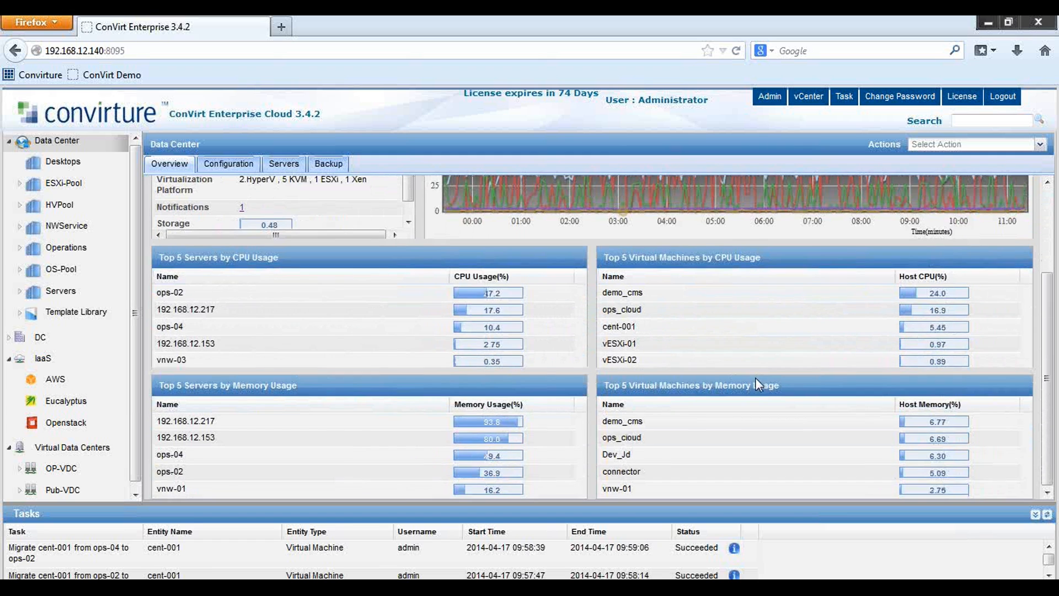
{"action": "scroll", "coordinate": [756, 378], "scroll_direction": "up", "scroll_amount": 4}
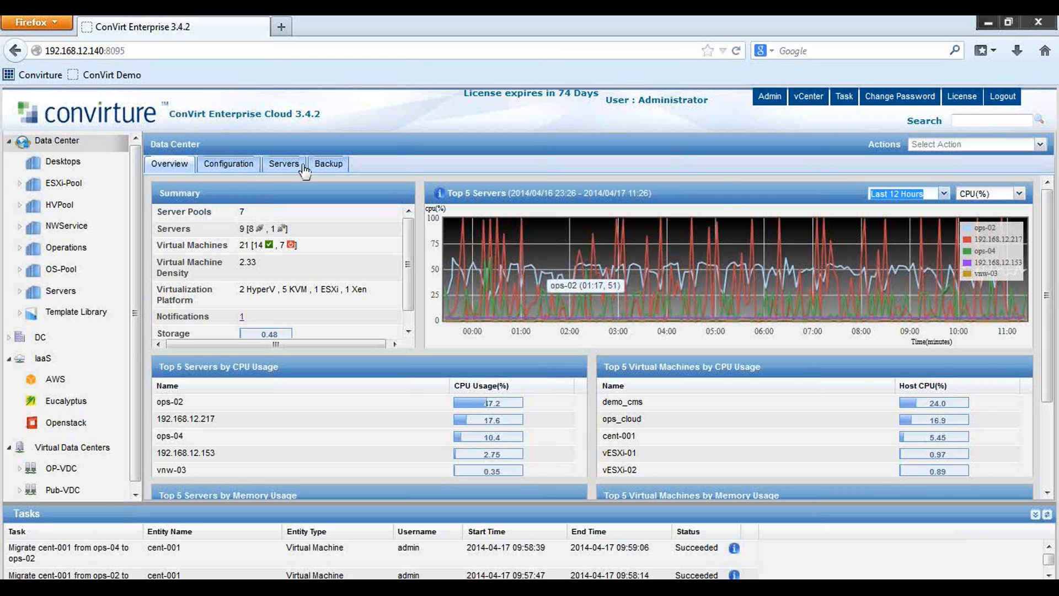
{"action": "left_click", "coordinate": [234, 165]}
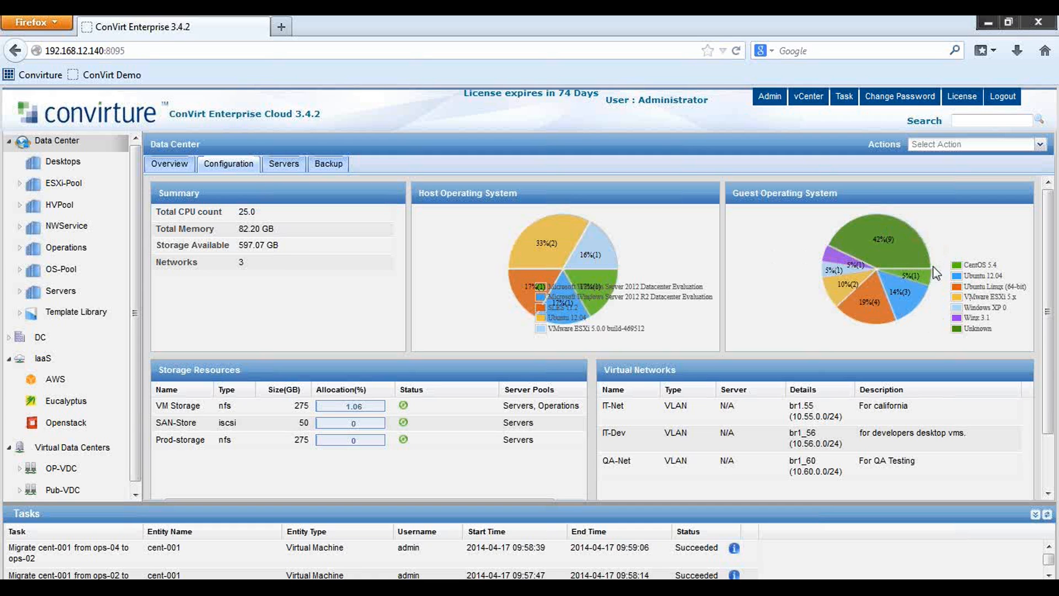
{"action": "scroll", "coordinate": [490, 381], "scroll_direction": "down", "scroll_amount": 2}
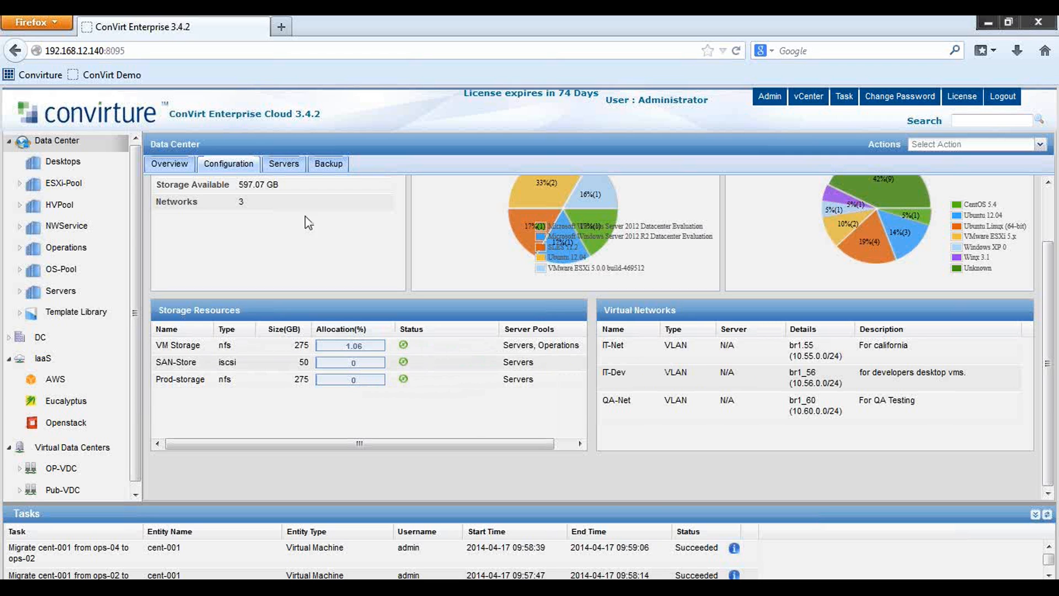
List the Data Center's servers ranked by Host Memory(%) descending, 192.168.12.217 first at 93.61%
{"action": "left_click", "coordinate": [285, 167]}
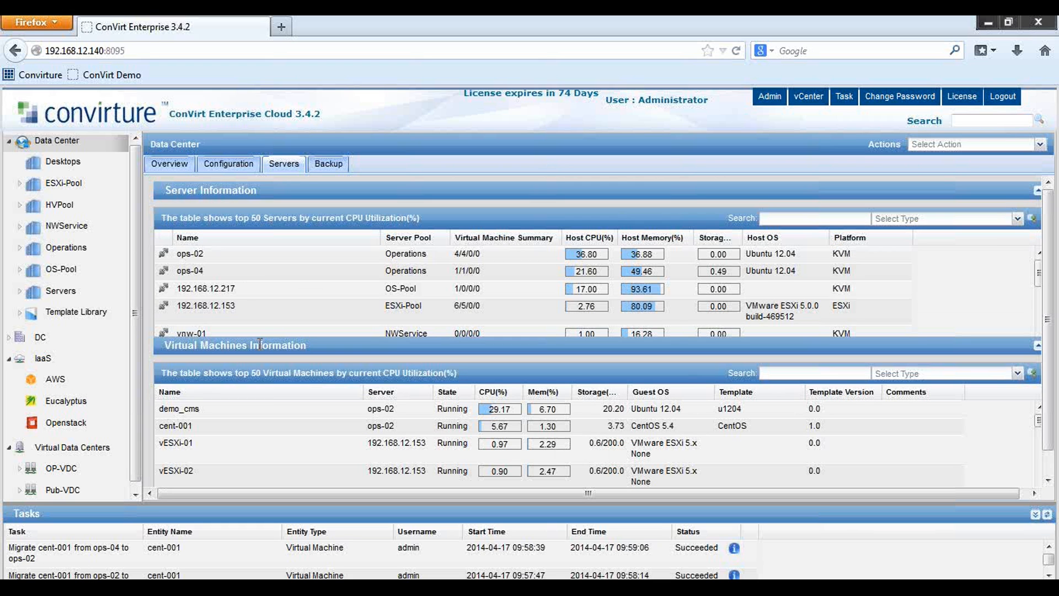
{"action": "scroll", "coordinate": [337, 274], "scroll_direction": "down", "scroll_amount": 3}
{"action": "scroll", "coordinate": [336, 273], "scroll_direction": "up", "scroll_amount": 3}
{"action": "scroll", "coordinate": [309, 395], "scroll_direction": "down", "scroll_amount": 3}
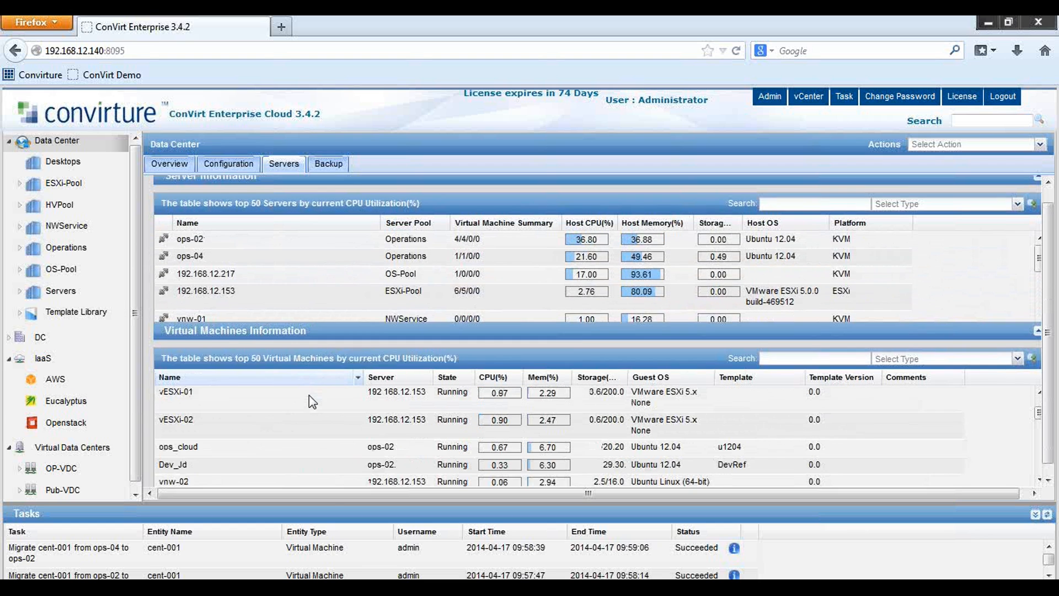
{"action": "scroll", "coordinate": [311, 387], "scroll_direction": "up", "scroll_amount": 2}
{"action": "scroll", "coordinate": [309, 383], "scroll_direction": "up", "scroll_amount": 2}
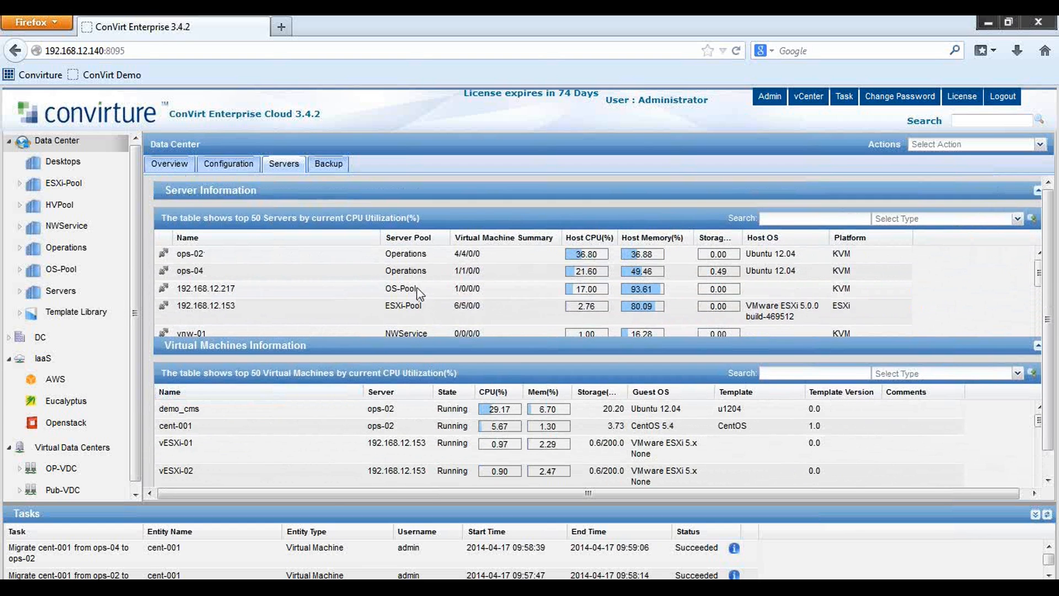
{"action": "left_click", "coordinate": [640, 238]}
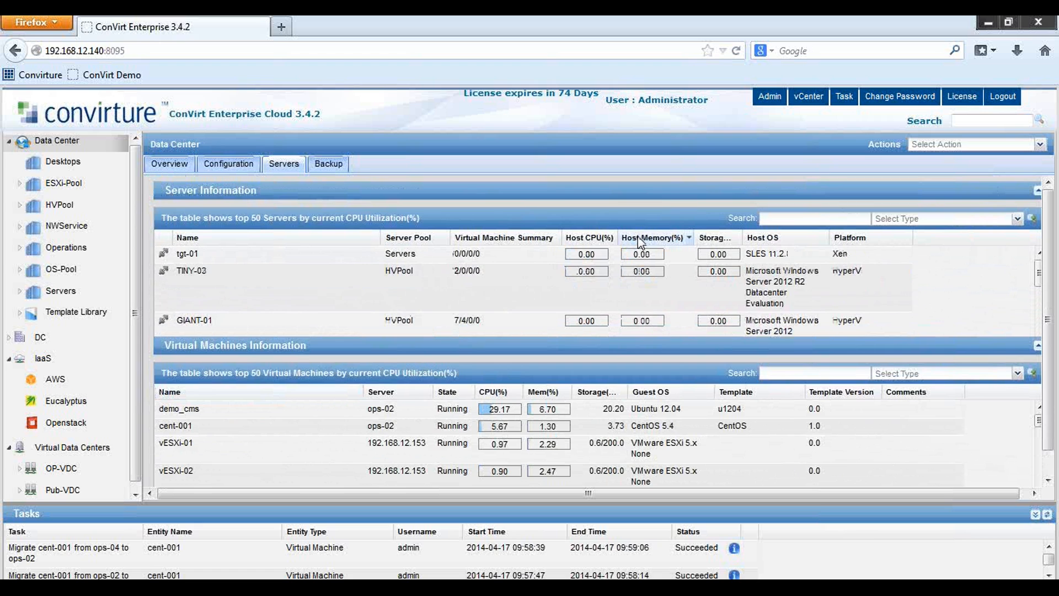
{"action": "left_click", "coordinate": [659, 241]}
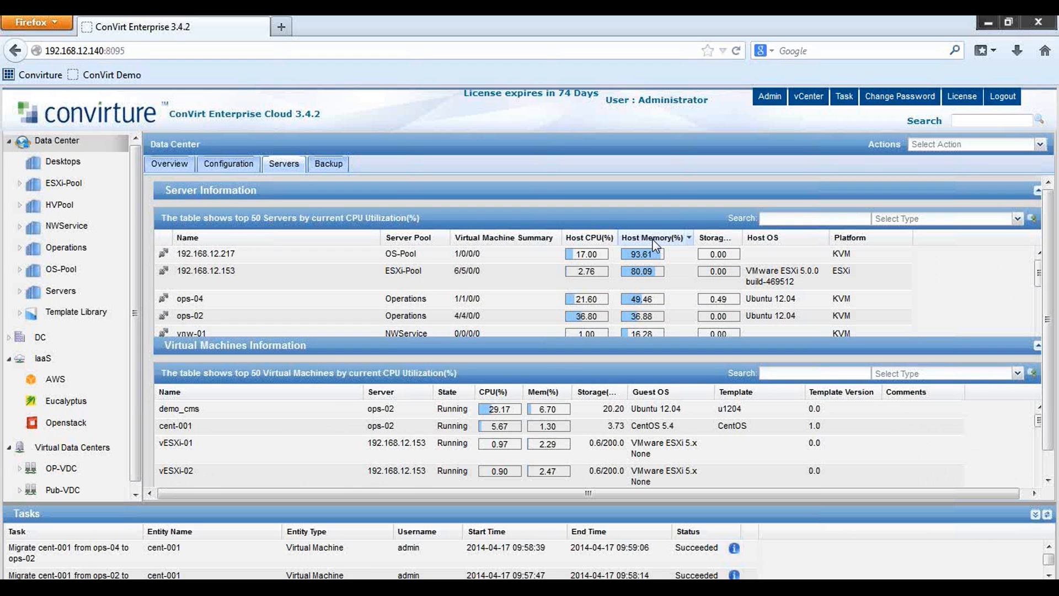
Filter the virtual machine list by 'jd', then clear the filter to show all machines
{"action": "left_click", "coordinate": [829, 371]}
{"action": "type", "text": "jd"}
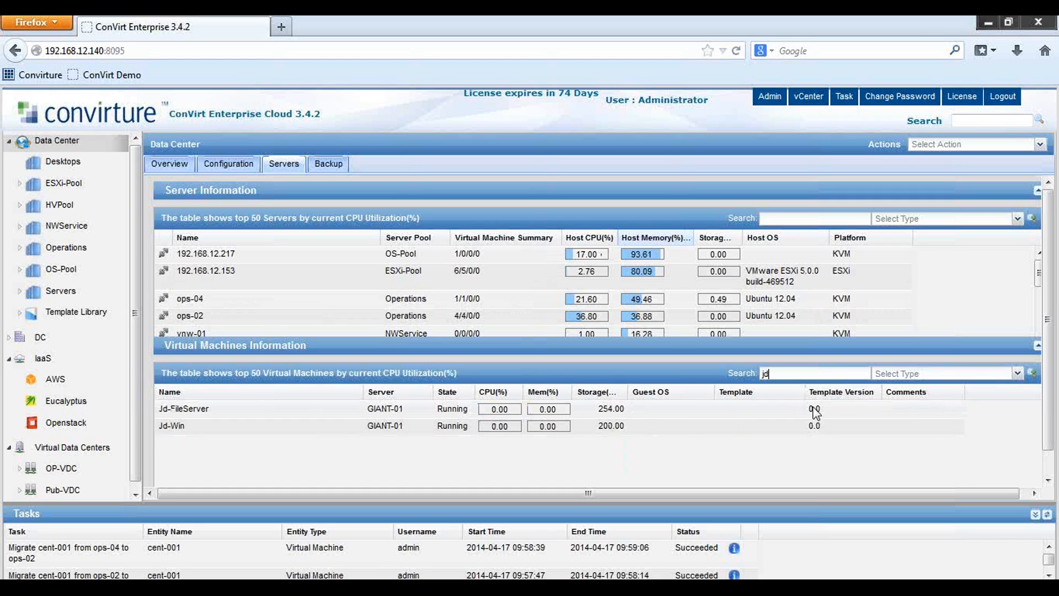
{"action": "key", "text": "BackSpace"}
{"action": "key", "text": "BackSpace"}
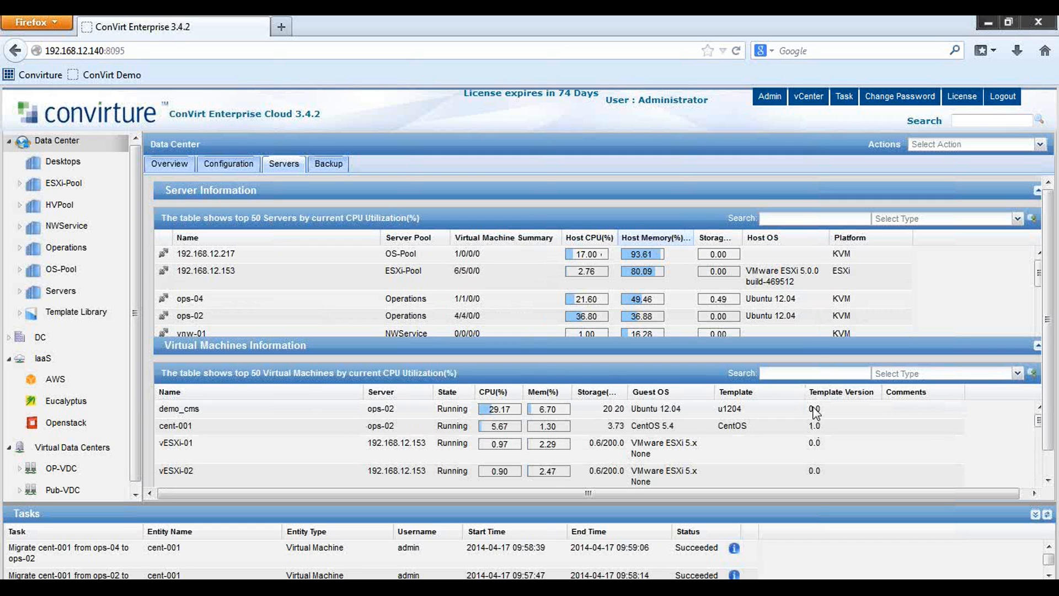
Review the Data Center Backup tab: 2 backup policies, no failures, 20 VMs without a policy
{"action": "left_click", "coordinate": [329, 165]}
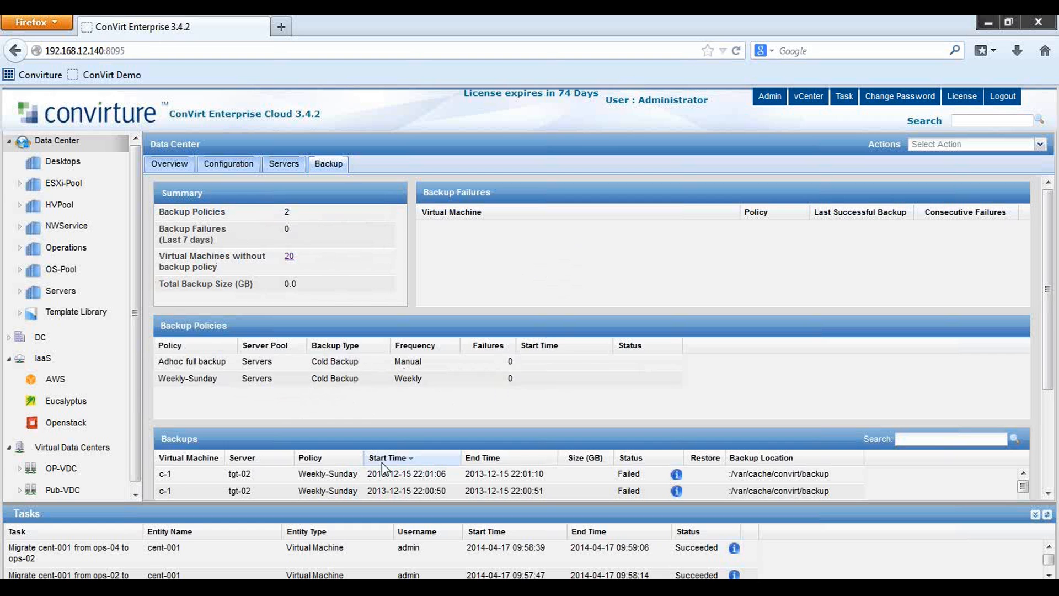
{"action": "scroll", "coordinate": [474, 453], "scroll_direction": "down", "scroll_amount": 2}
{"action": "scroll", "coordinate": [485, 452], "scroll_direction": "down", "scroll_amount": 5}
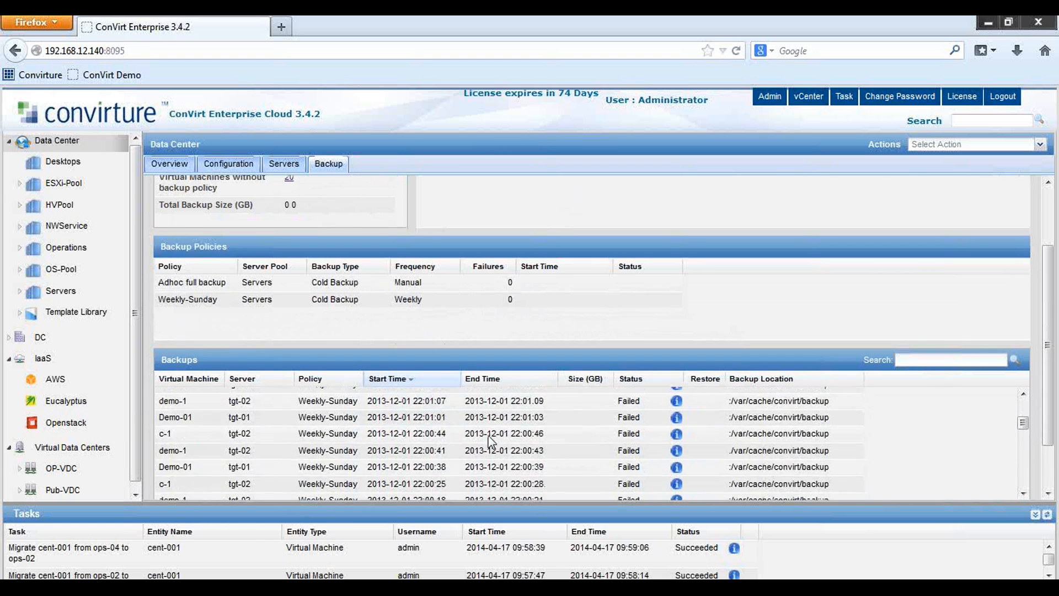
{"action": "scroll", "coordinate": [489, 442], "scroll_direction": "up", "scroll_amount": 5}
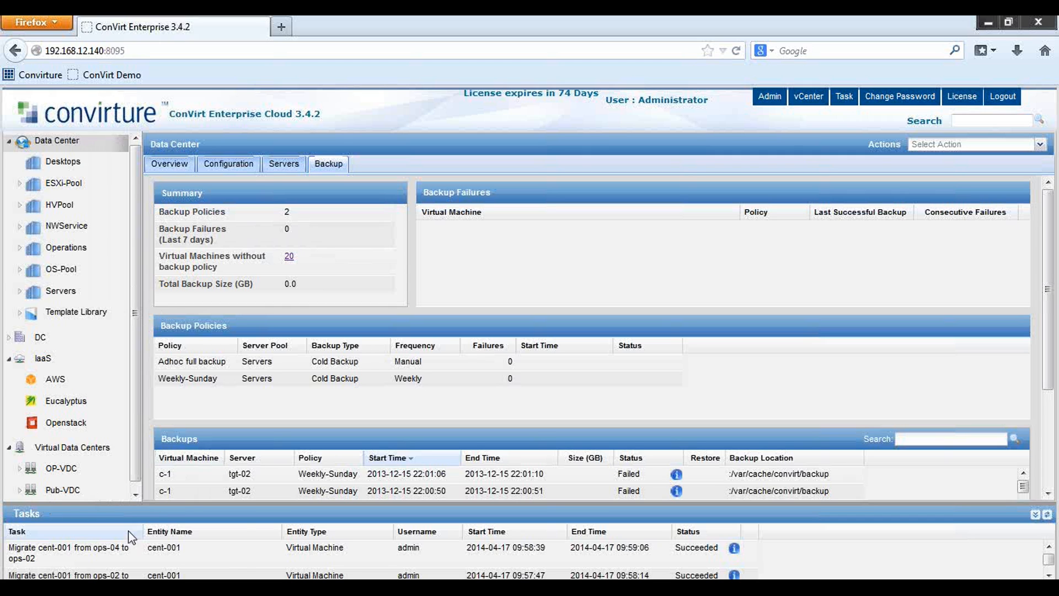
{"action": "scroll", "coordinate": [236, 551], "scroll_direction": "down", "scroll_amount": 5}
{"action": "scroll", "coordinate": [237, 551], "scroll_direction": "up", "scroll_amount": 5}
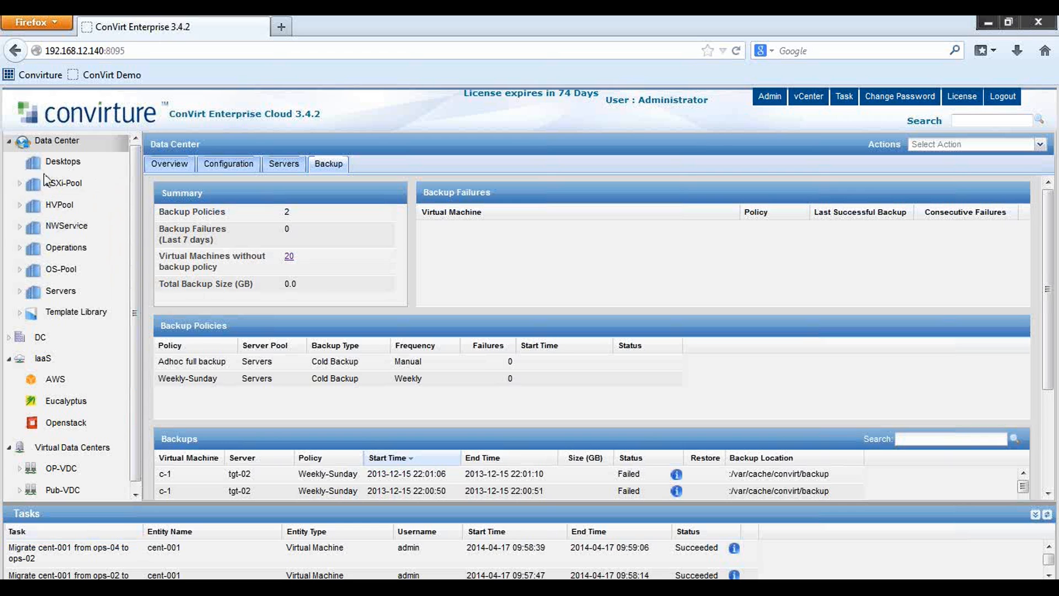
Open and refresh the Operations pool overview: ops-02 and ops-04, 5 VMs, HA disabled
{"action": "left_click", "coordinate": [22, 251]}
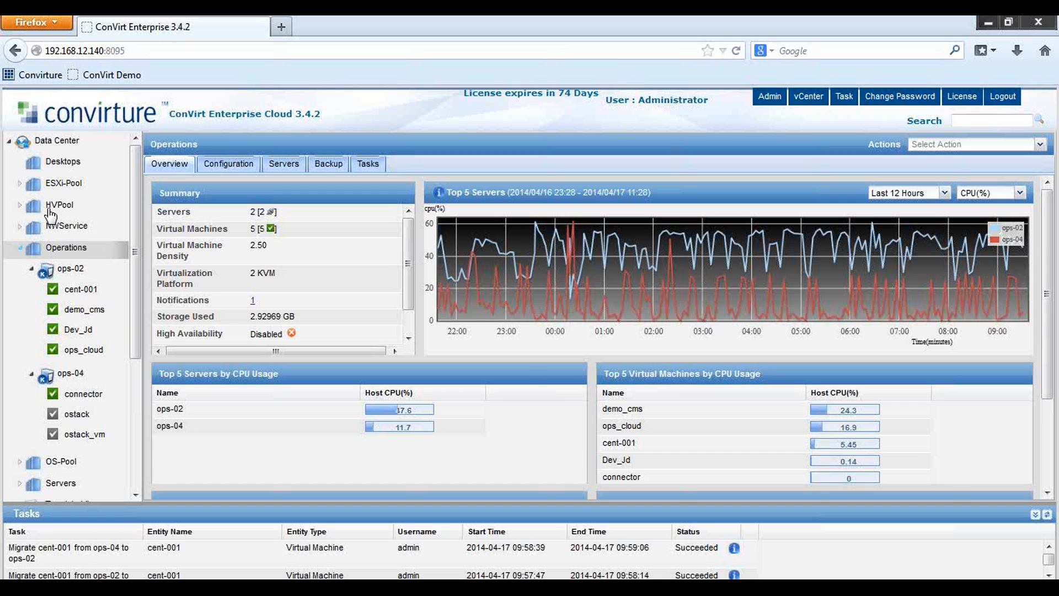
{"action": "left_click", "coordinate": [52, 250]}
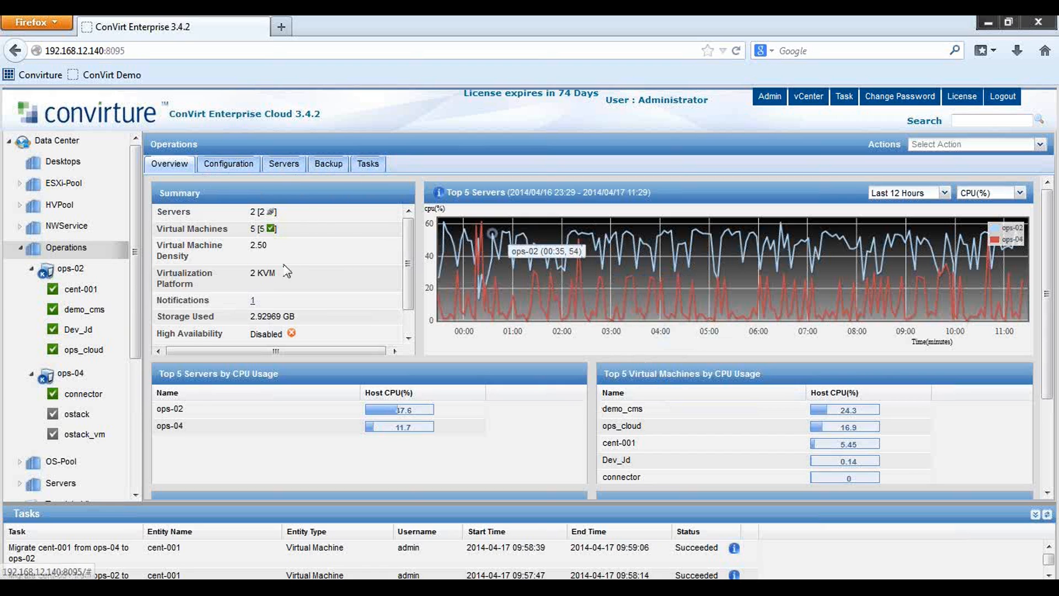
{"action": "left_click", "coordinate": [68, 275]}
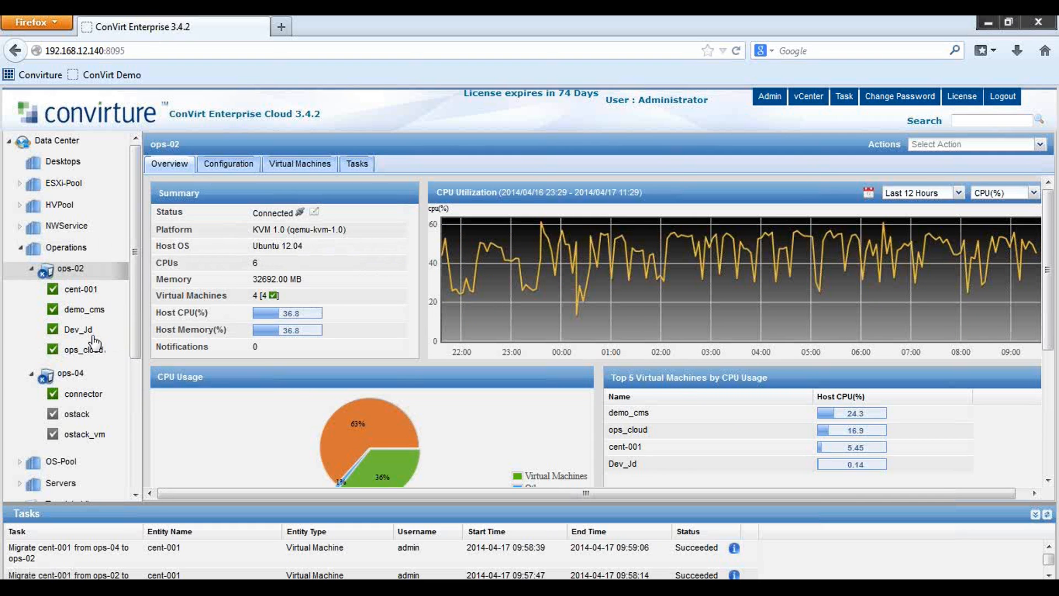
{"action": "left_click", "coordinate": [77, 294]}
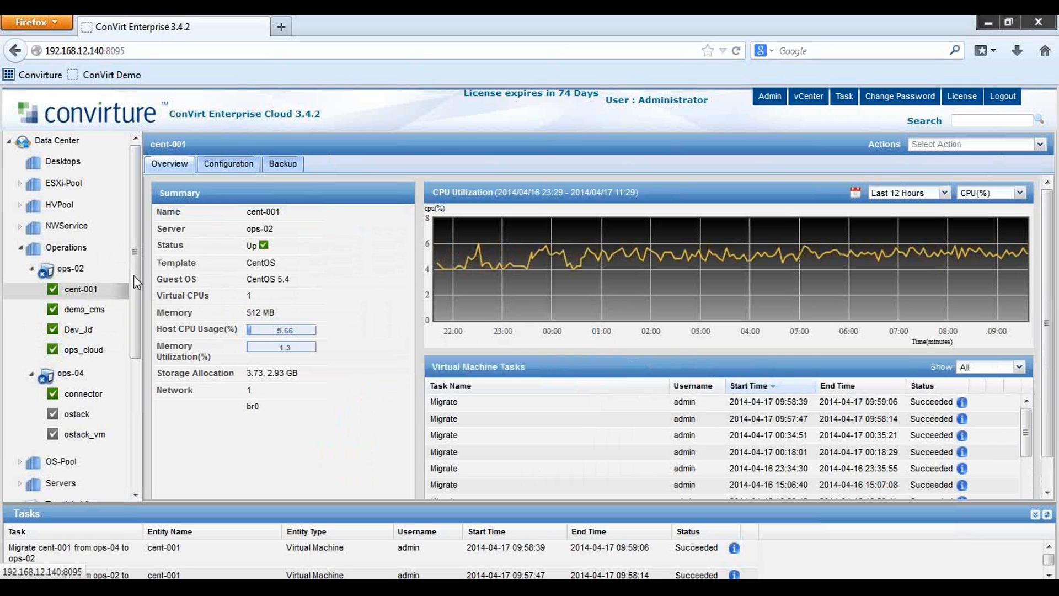
{"action": "mouse_move", "coordinate": [705, 253]}
{"action": "right_click", "coordinate": [87, 293]}
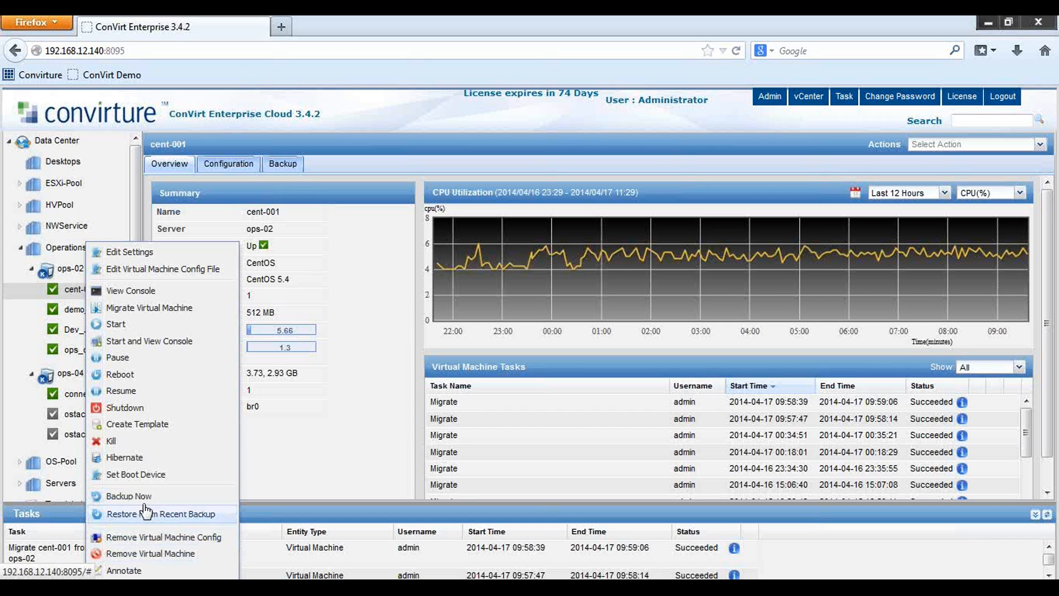
{"action": "right_click", "coordinate": [64, 272]}
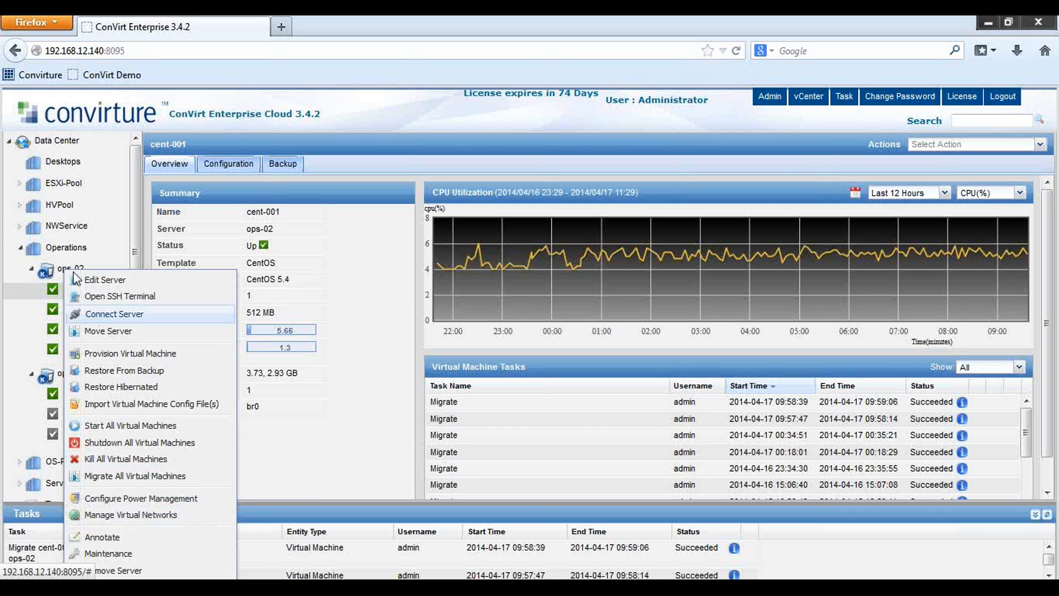
{"action": "left_click", "coordinate": [60, 253]}
{"action": "right_click", "coordinate": [60, 254]}
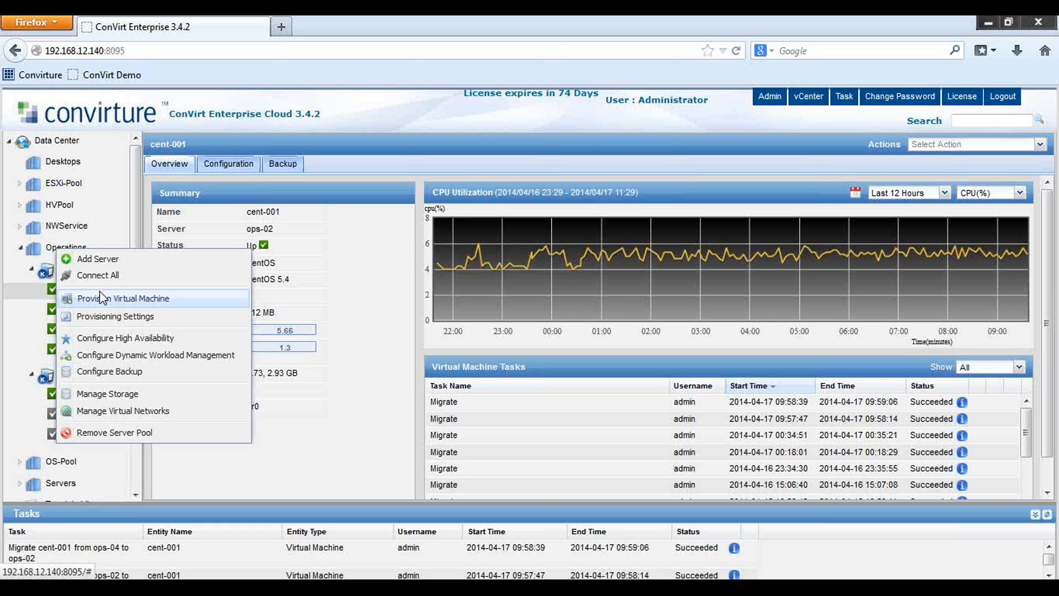
{"action": "left_click", "coordinate": [349, 133]}
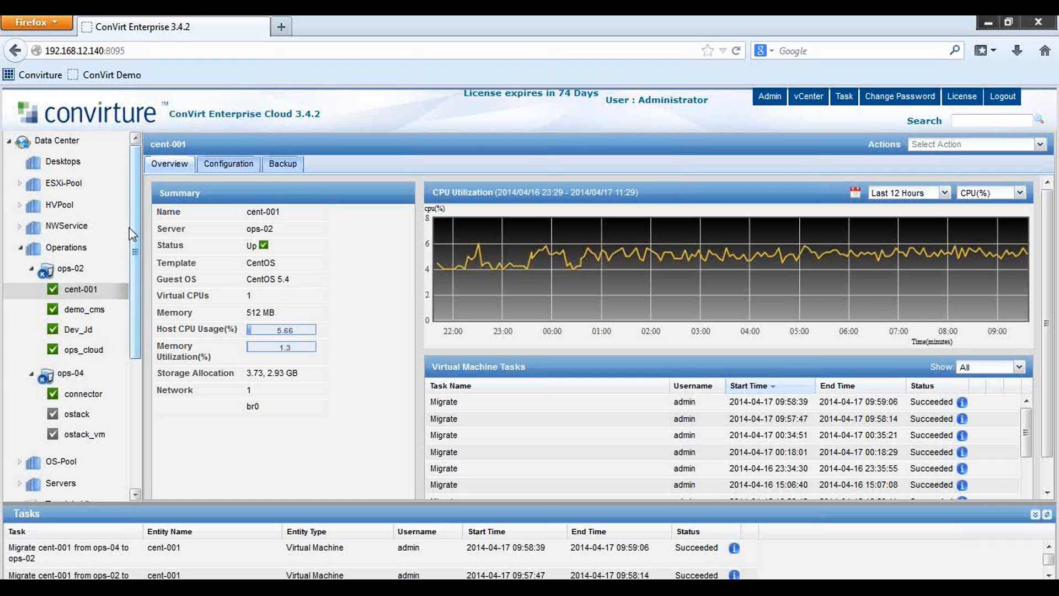
Add a KVM-platform server pool named KVM_Demo and view its empty overview
{"action": "right_click", "coordinate": [65, 148]}
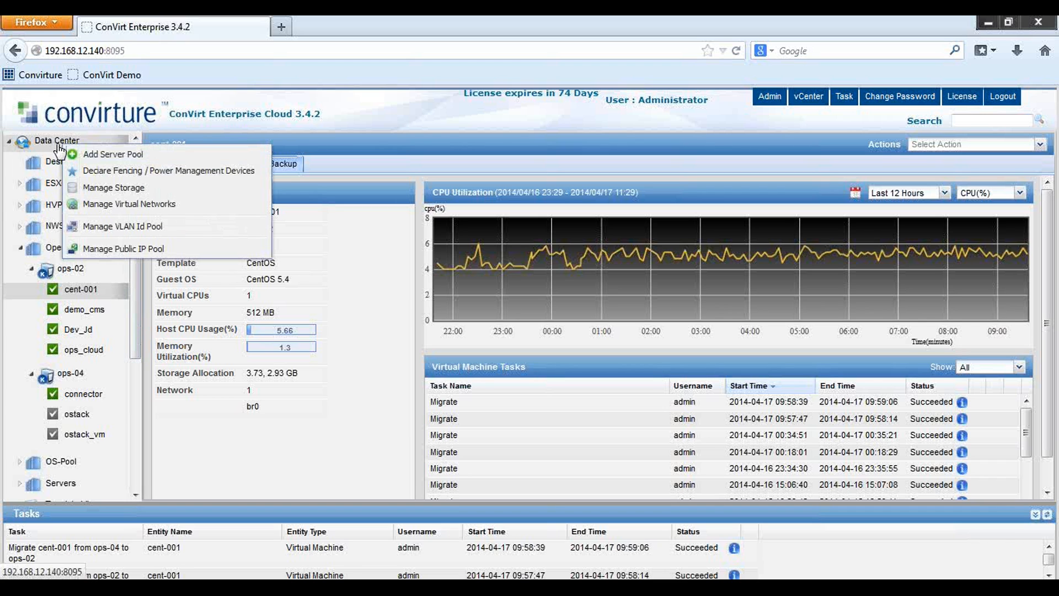
{"action": "left_click", "coordinate": [102, 155]}
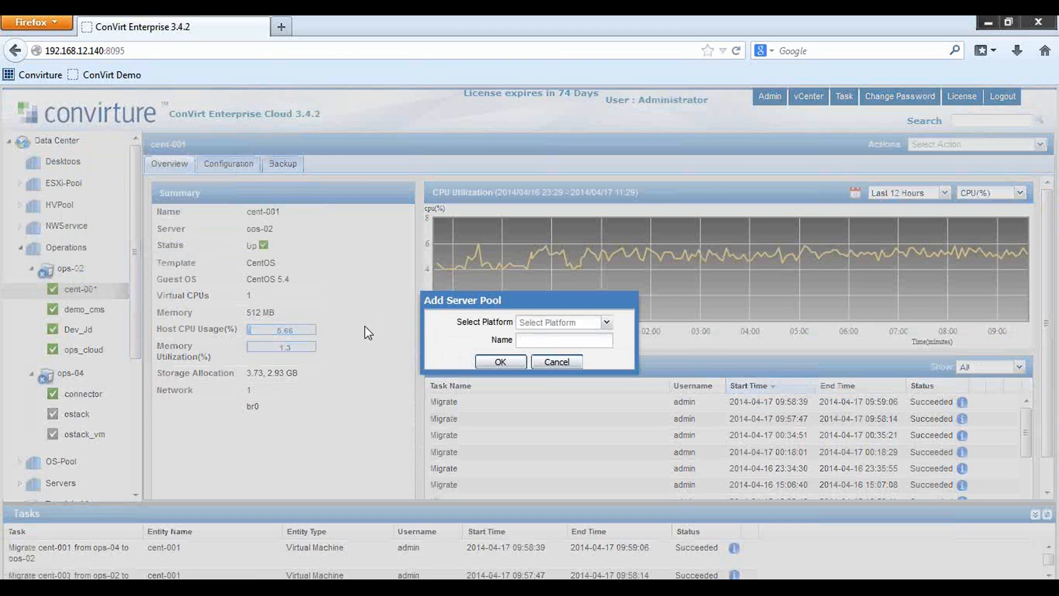
{"action": "left_click", "coordinate": [606, 323]}
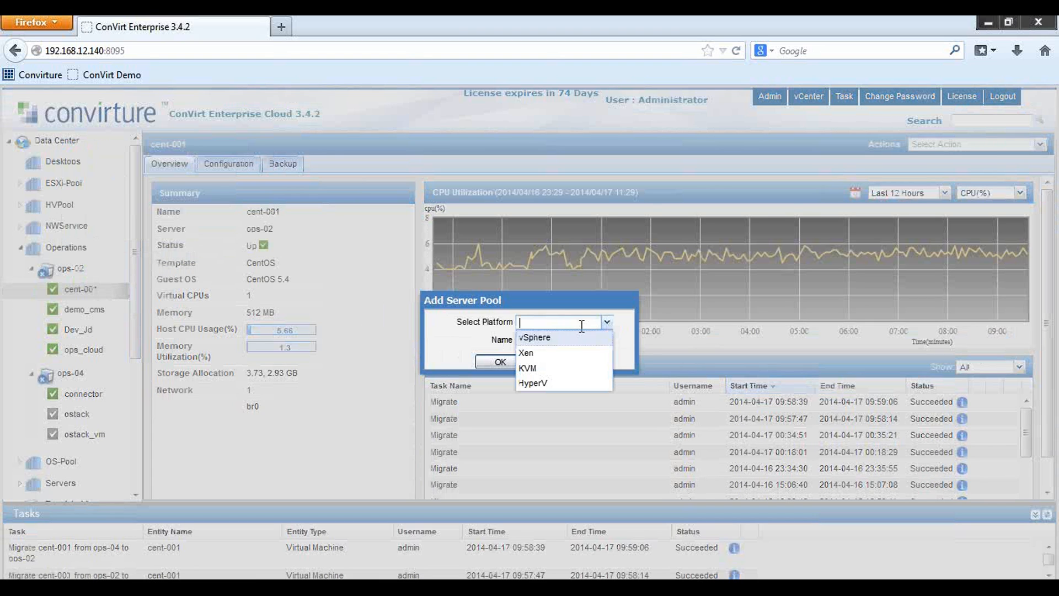
{"action": "left_click", "coordinate": [531, 368]}
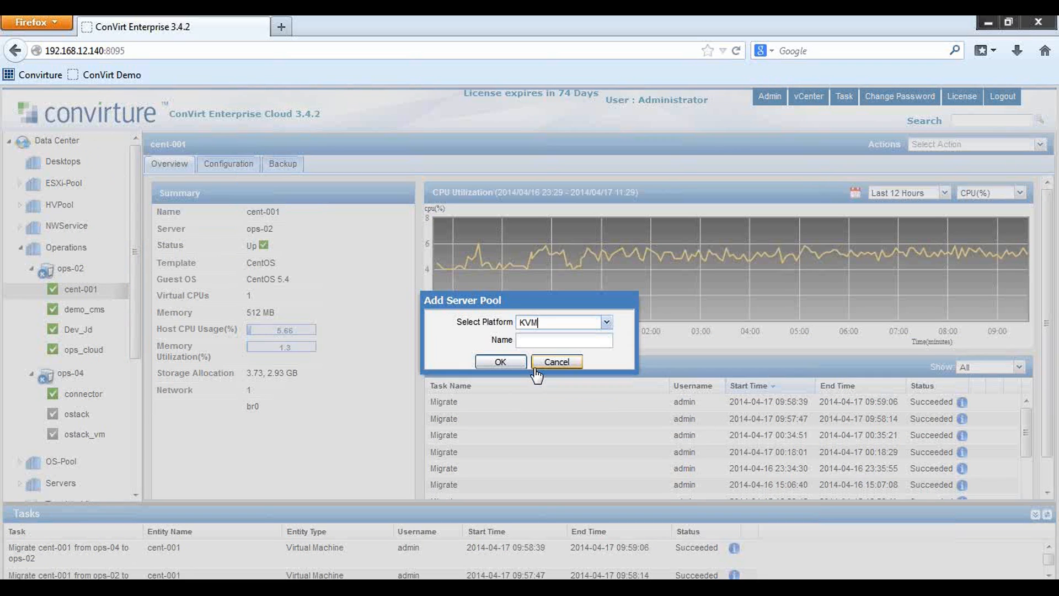
{"action": "left_click", "coordinate": [536, 342]}
{"action": "type", "text": "KVM_Demo"}
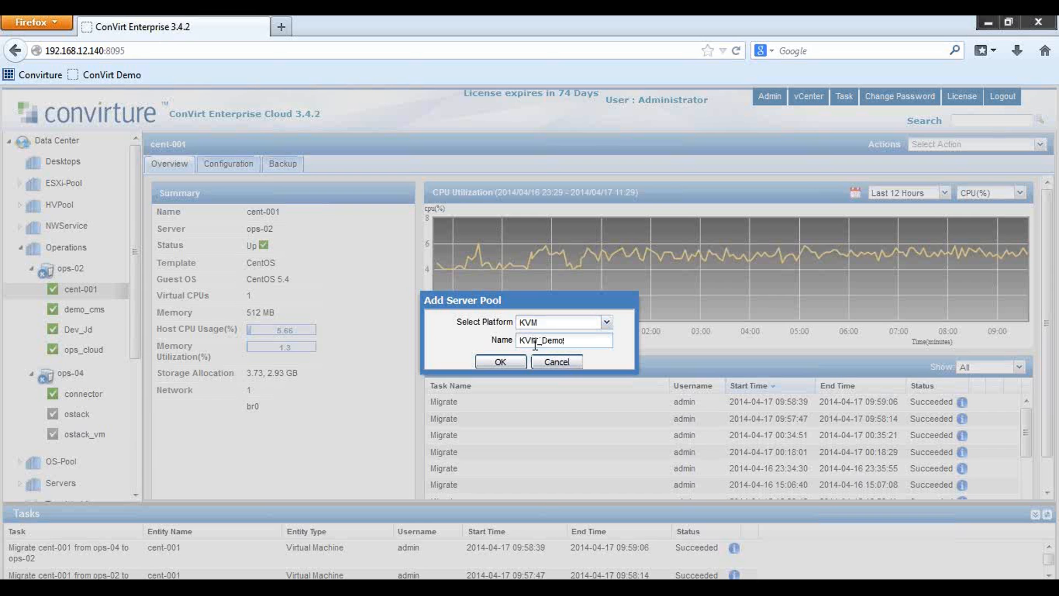
{"action": "left_click", "coordinate": [501, 361]}
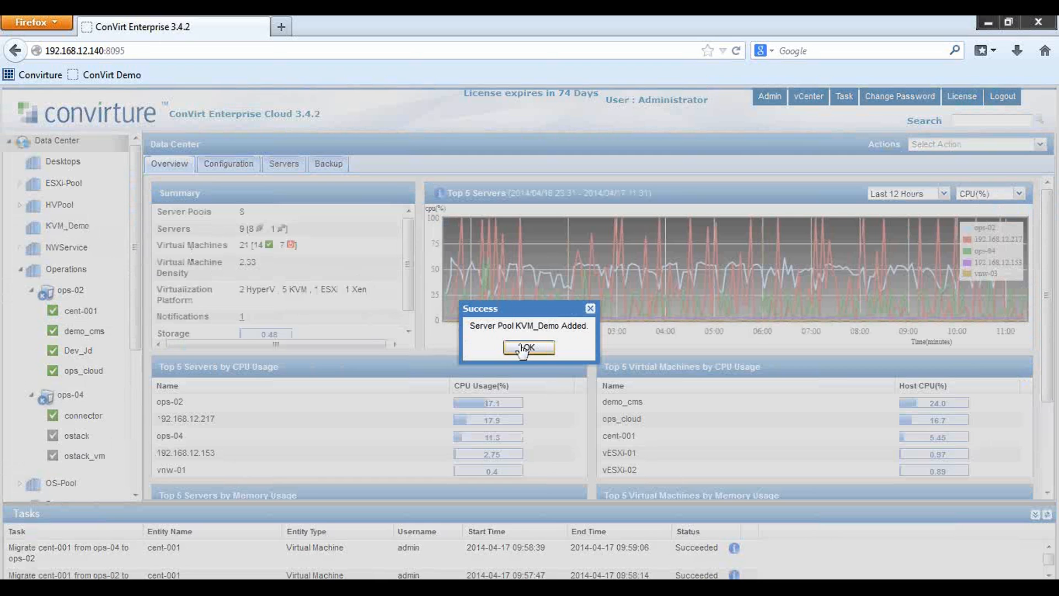
{"action": "left_click", "coordinate": [521, 347]}
{"action": "left_click", "coordinate": [68, 226]}
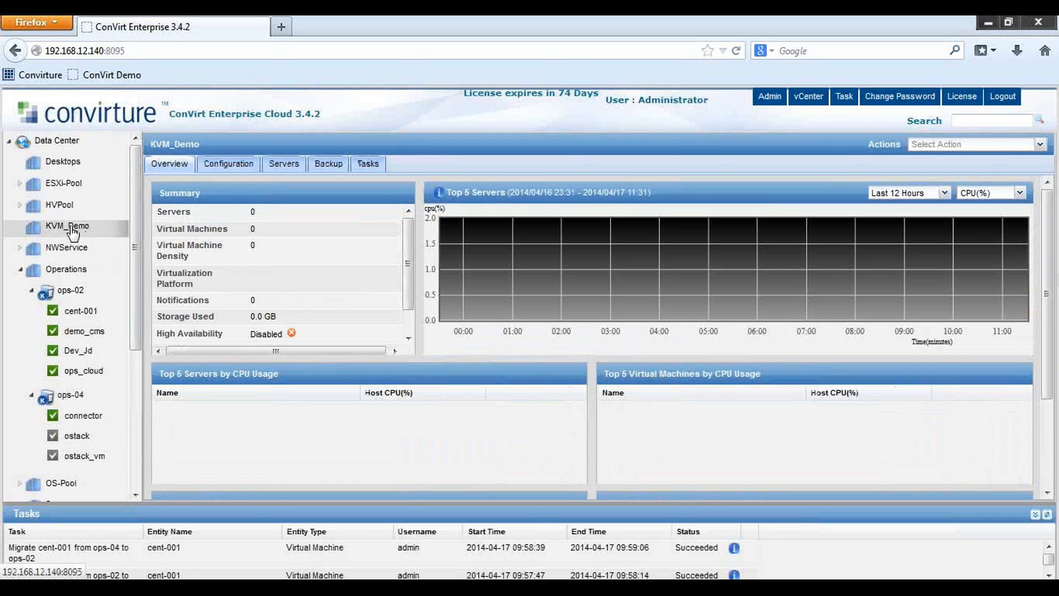
{"action": "right_click", "coordinate": [74, 232]}
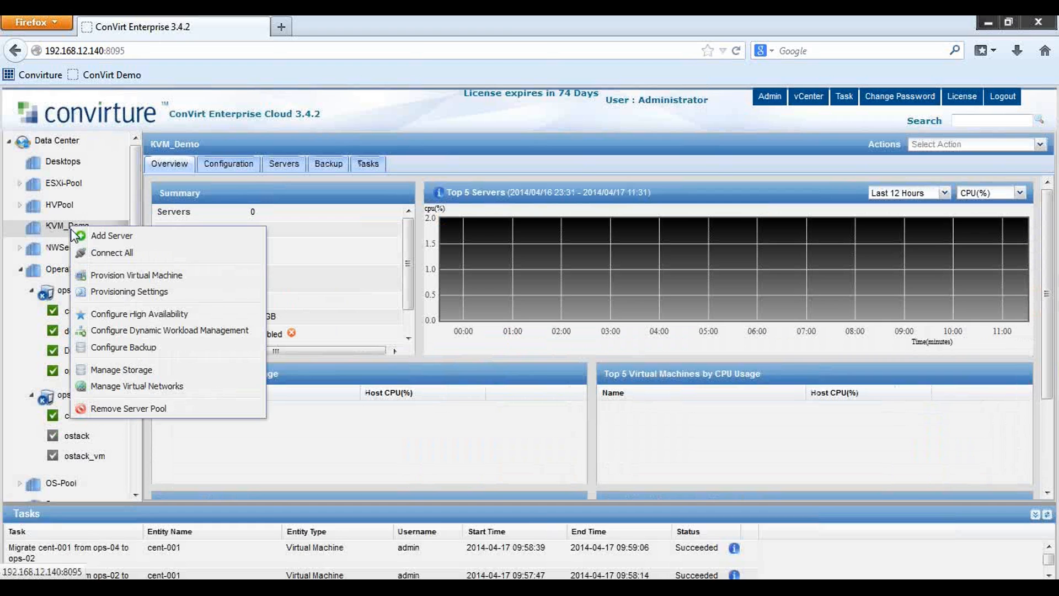
{"action": "left_click", "coordinate": [112, 237]}
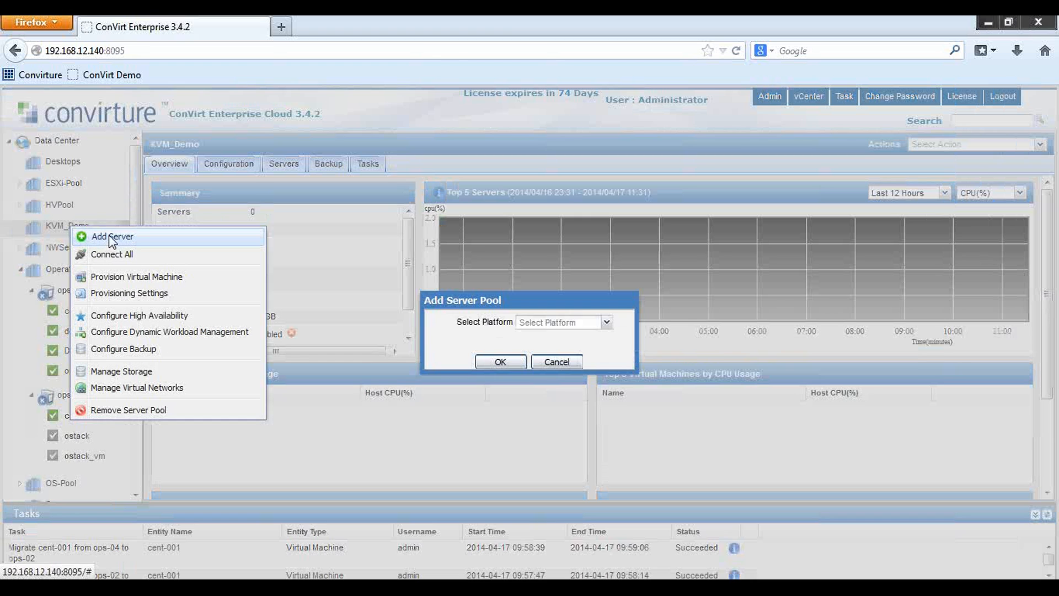
{"action": "left_click", "coordinate": [606, 326]}
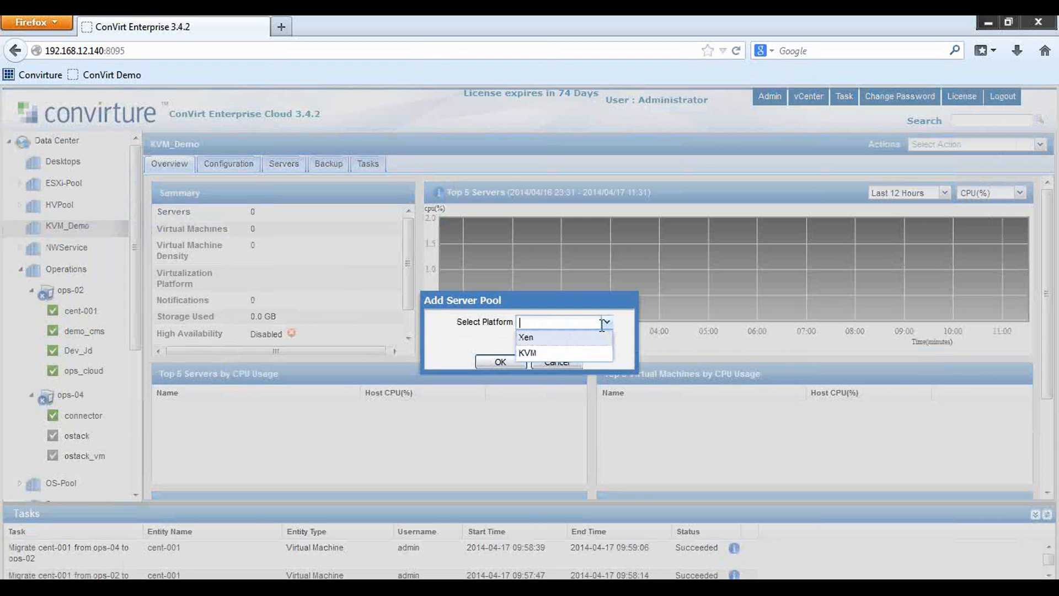
{"action": "left_click", "coordinate": [526, 353]}
{"action": "left_click", "coordinate": [500, 362]}
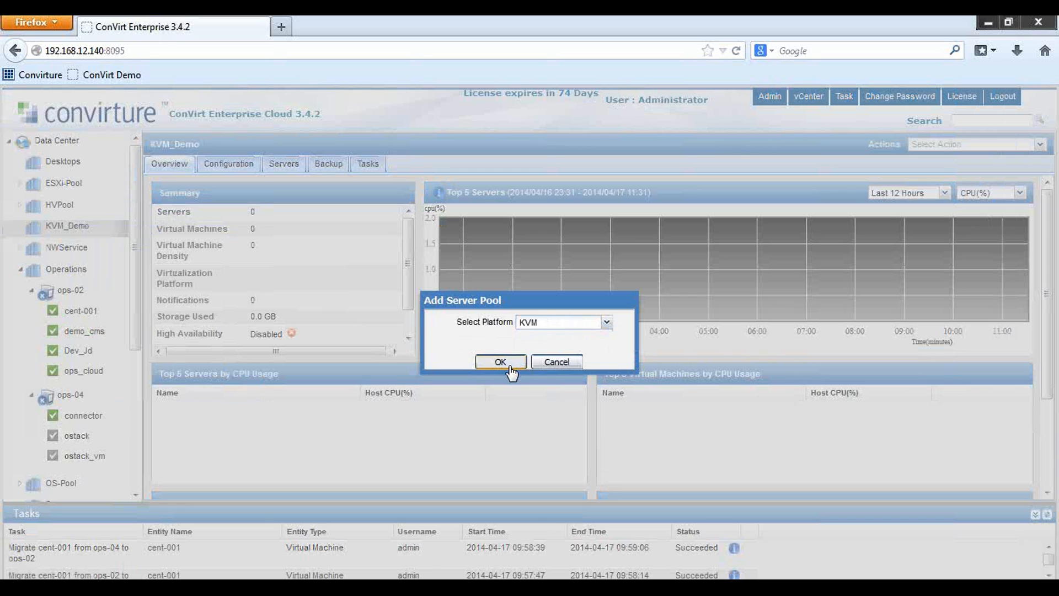
{"action": "left_click", "coordinate": [549, 272]}
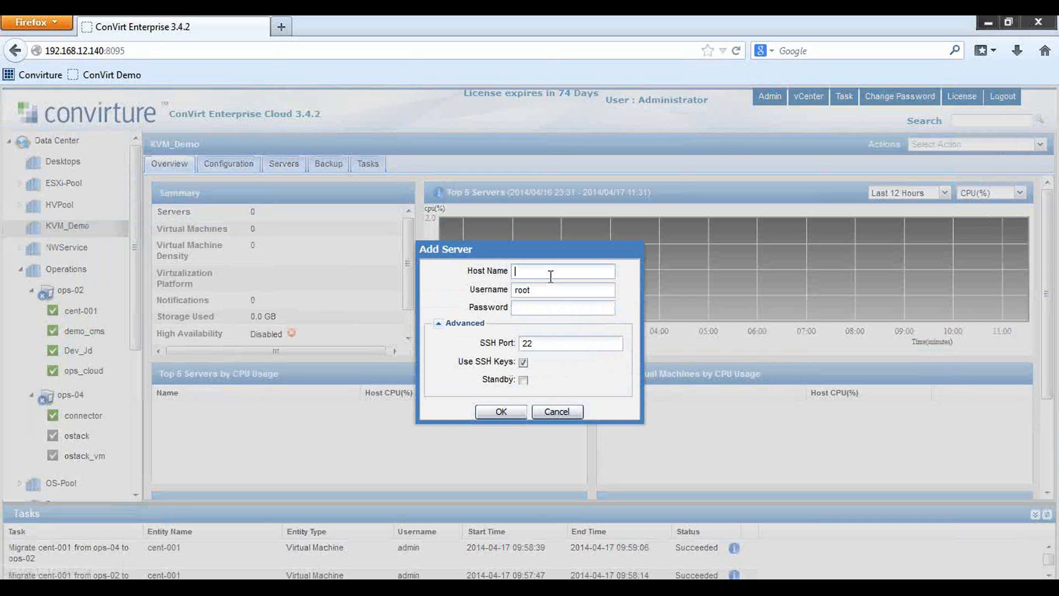
{"action": "type", "text": "192.168.xx.xxx"}
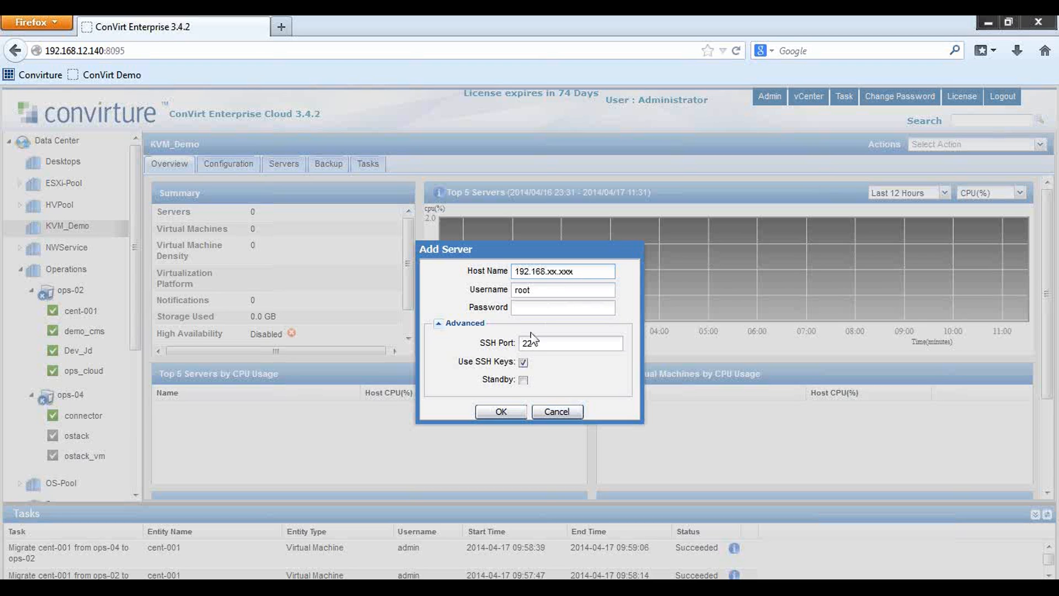
{"action": "left_click", "coordinate": [556, 414]}
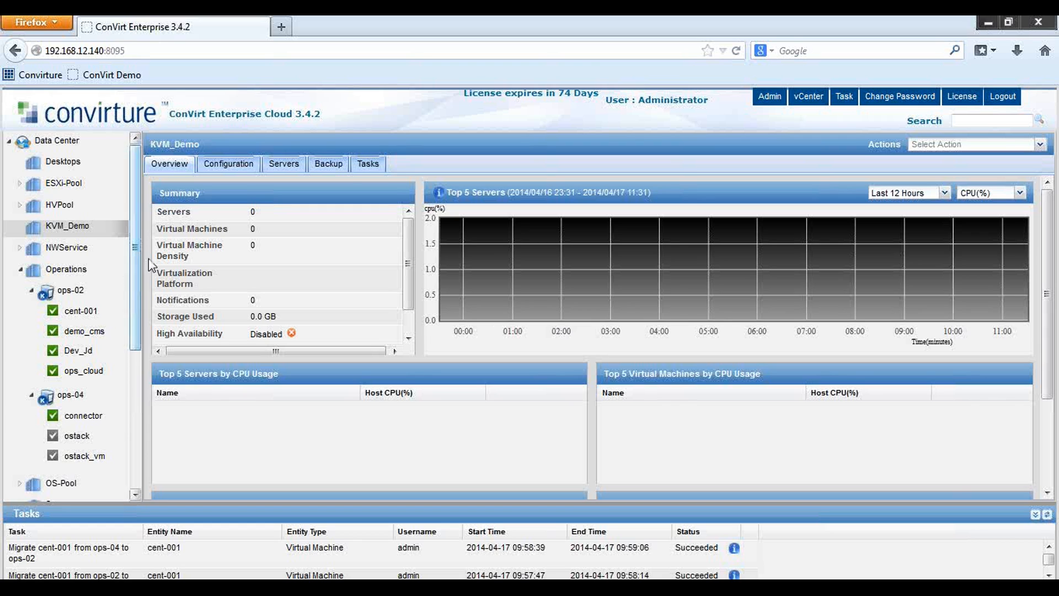
{"action": "mouse_move", "coordinate": [769, 97]}
{"action": "left_click", "coordinate": [768, 115]}
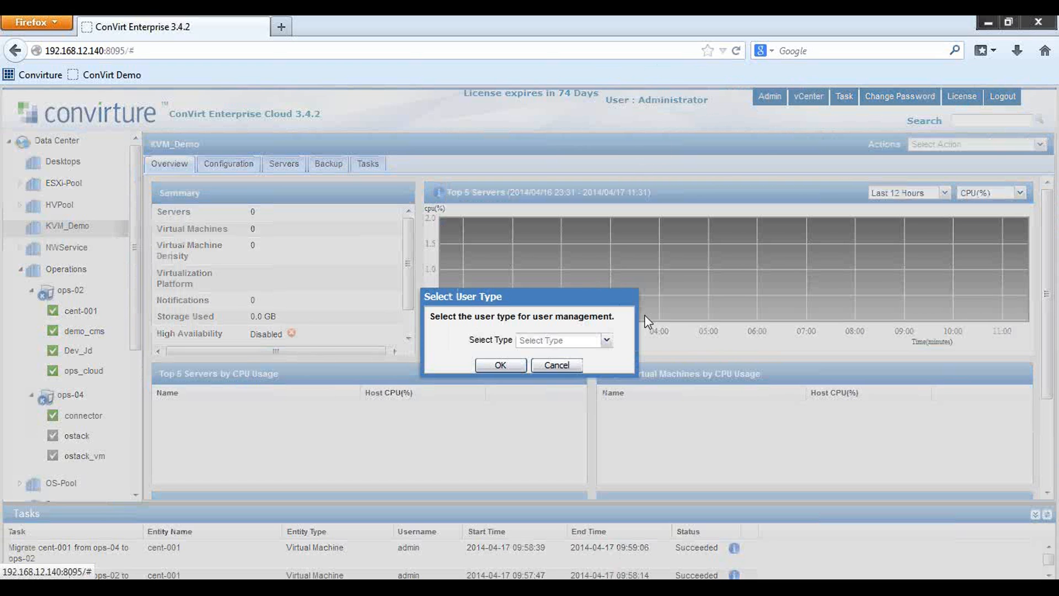
{"action": "left_click", "coordinate": [608, 342]}
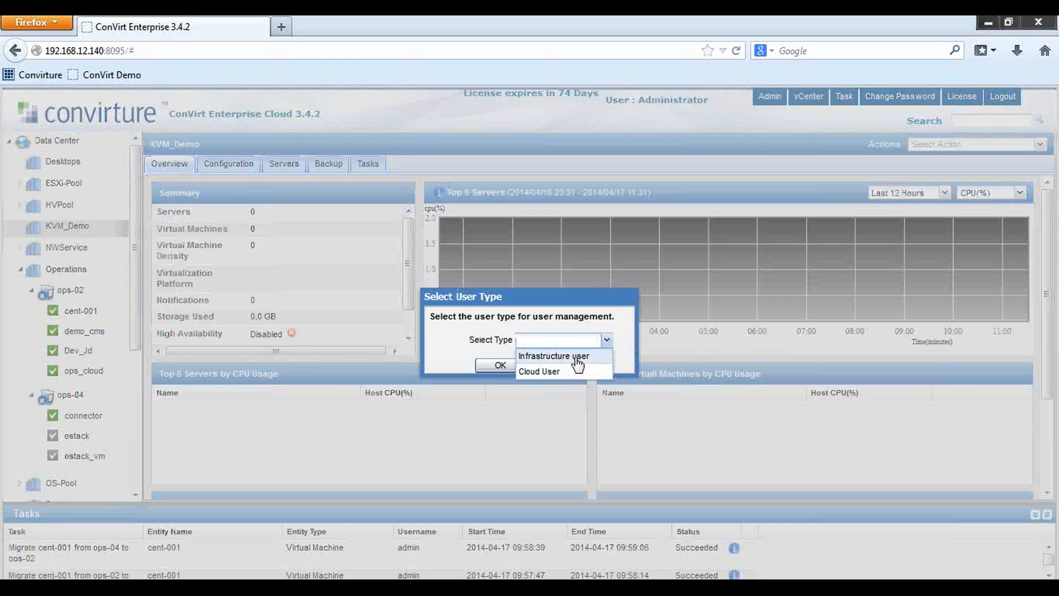
{"action": "left_click", "coordinate": [571, 355]}
{"action": "left_click", "coordinate": [498, 365]}
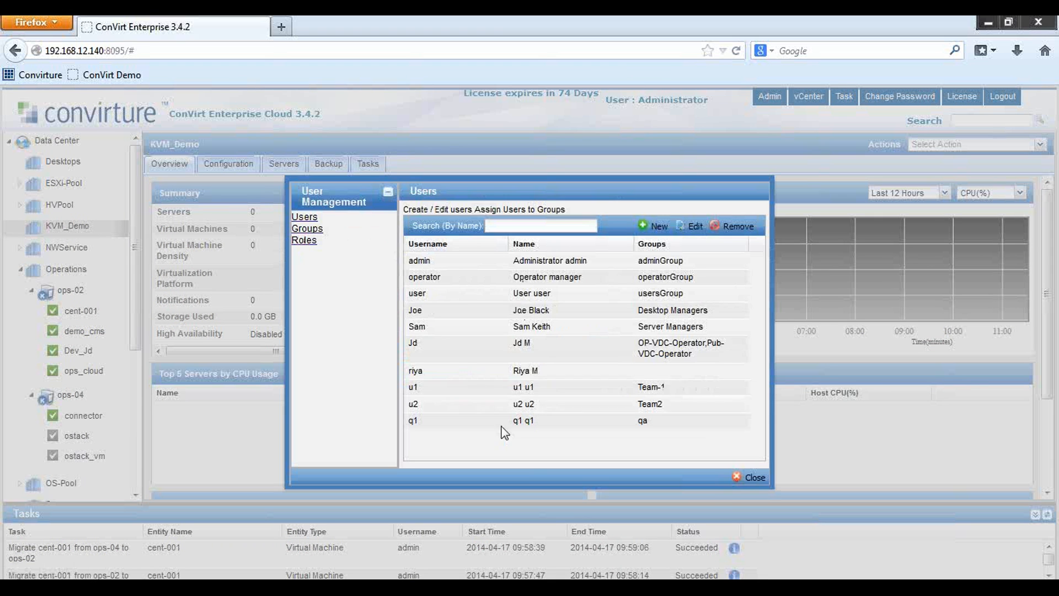
{"action": "left_click", "coordinate": [307, 241]}
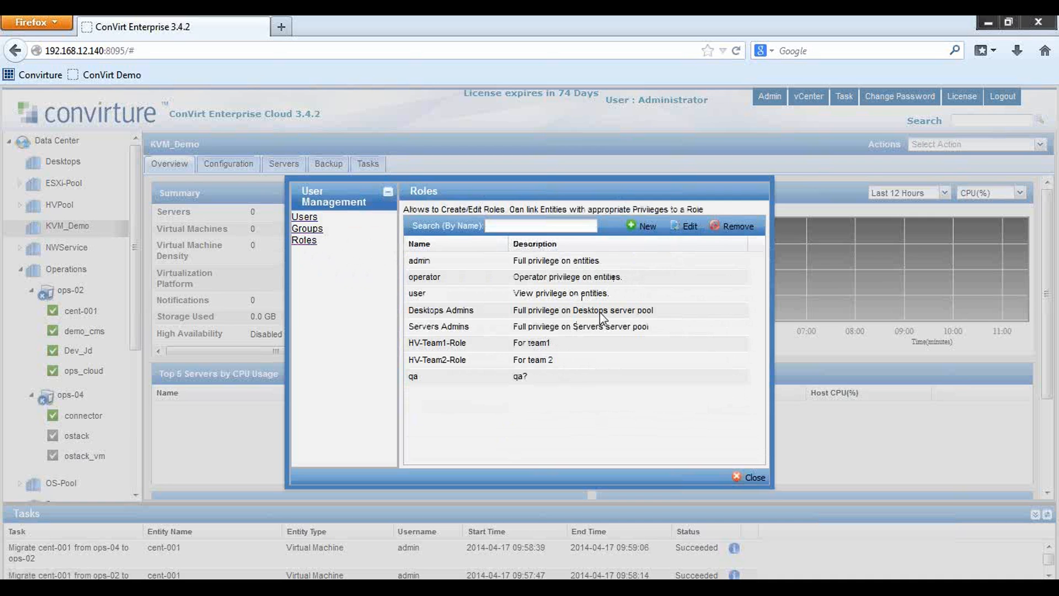
{"action": "left_click", "coordinate": [319, 232]}
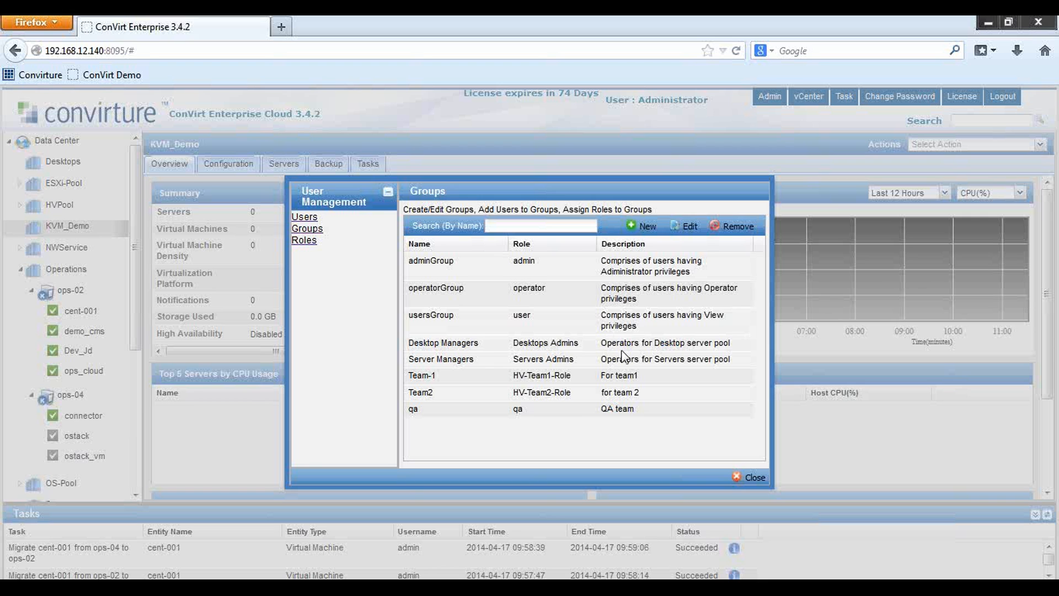
{"action": "left_click", "coordinate": [745, 475]}
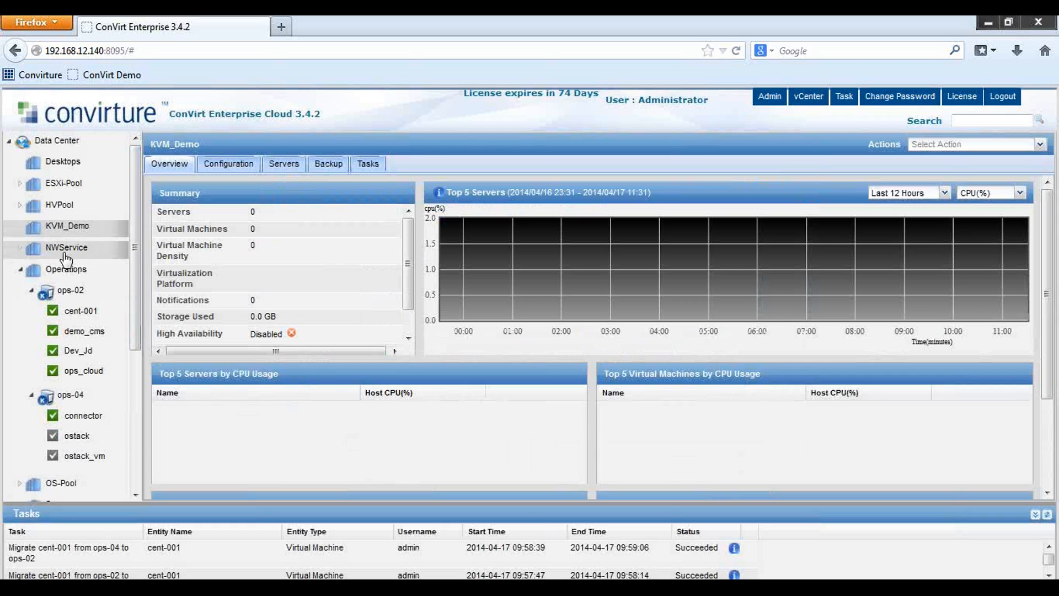
{"action": "left_click", "coordinate": [54, 276]}
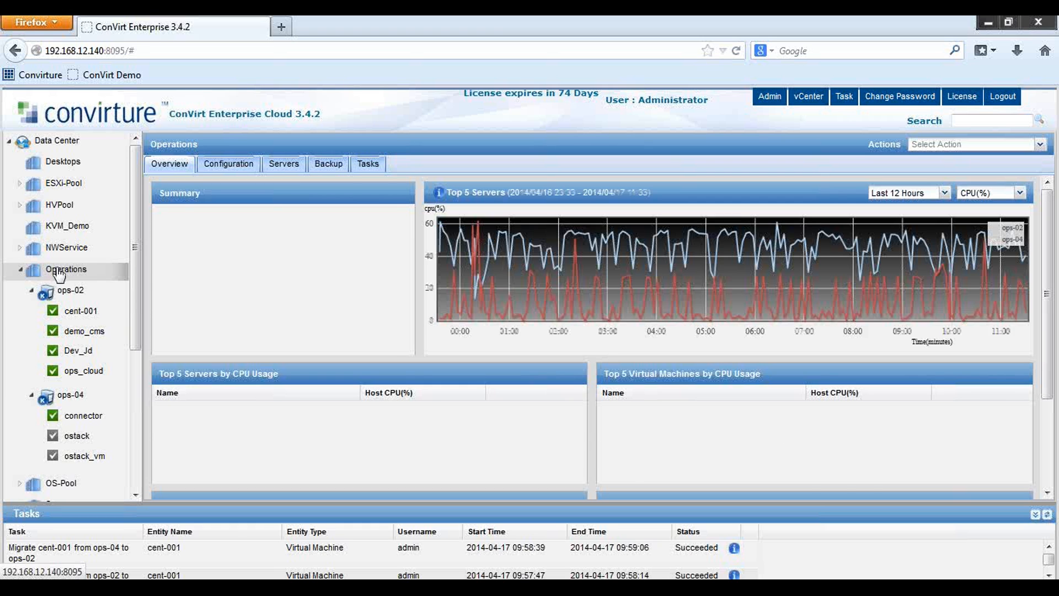
{"action": "scroll", "coordinate": [60, 273], "scroll_direction": "down", "scroll_amount": 2}
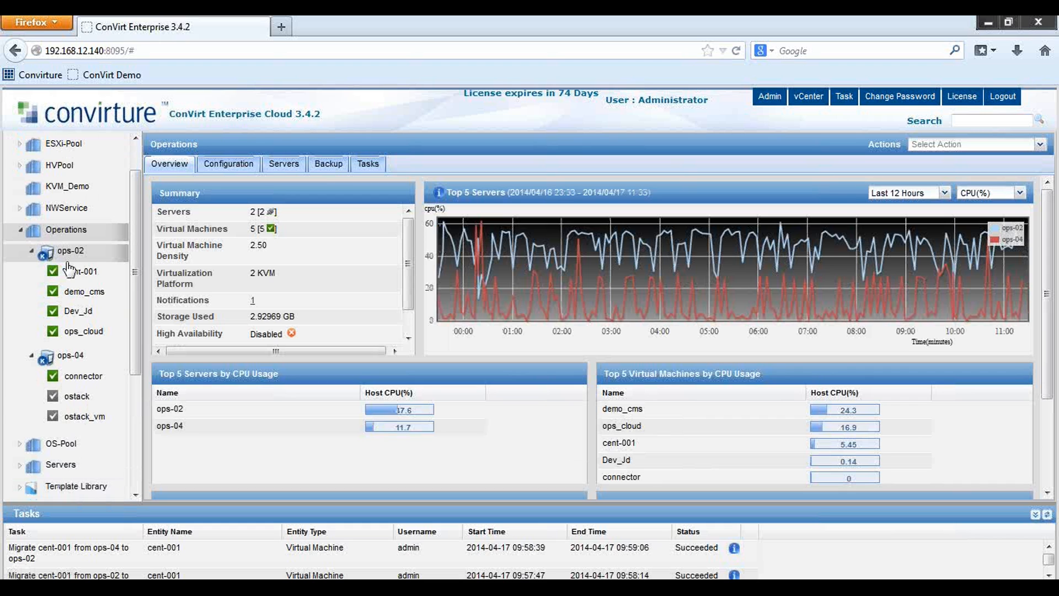
{"action": "scroll", "coordinate": [69, 270], "scroll_direction": "down", "scroll_amount": 3}
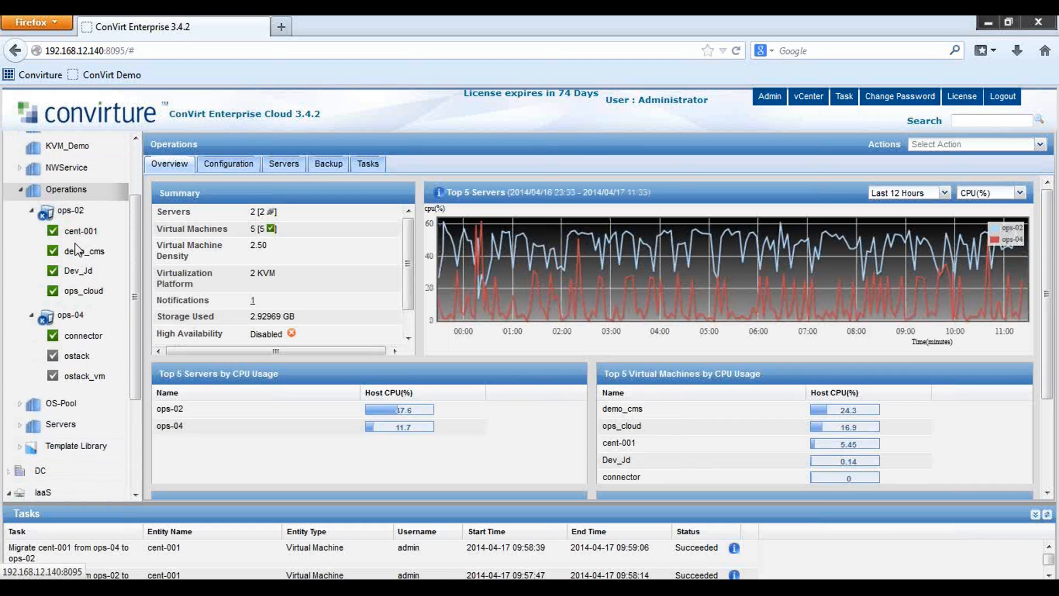
{"action": "scroll", "coordinate": [70, 273], "scroll_direction": "up", "scroll_amount": 1}
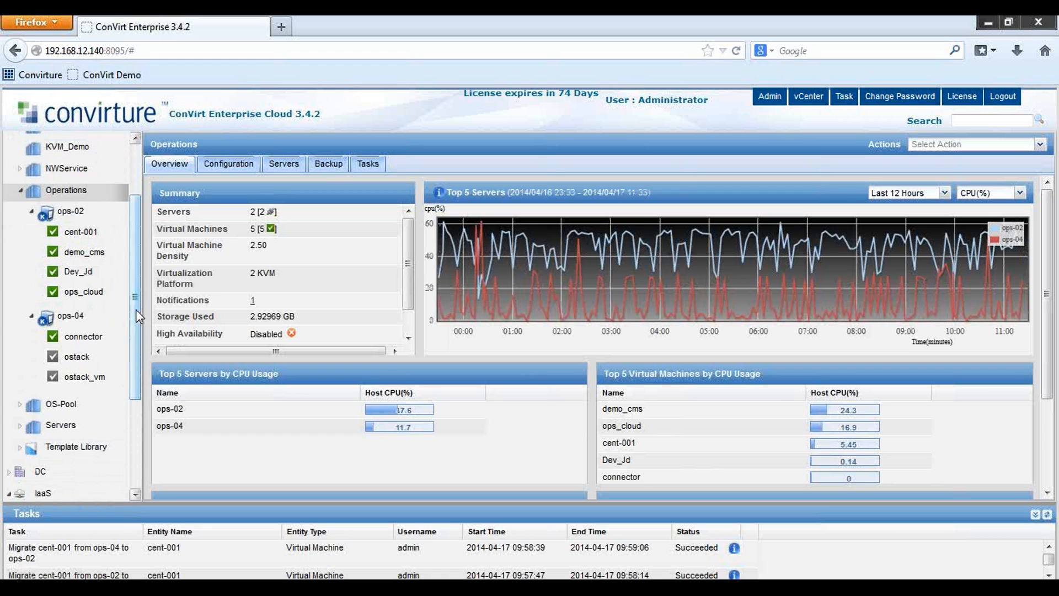
{"action": "scroll", "coordinate": [135, 319], "scroll_direction": "down", "scroll_amount": 2}
{"action": "scroll", "coordinate": [135, 319], "scroll_direction": "up", "scroll_amount": 1}
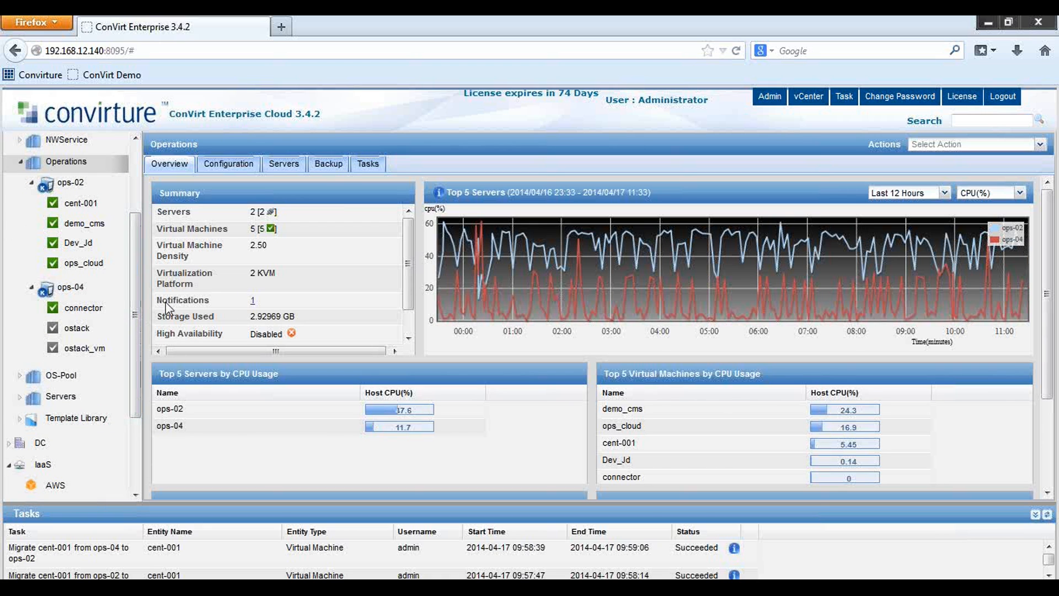
{"action": "right_click", "coordinate": [78, 165]}
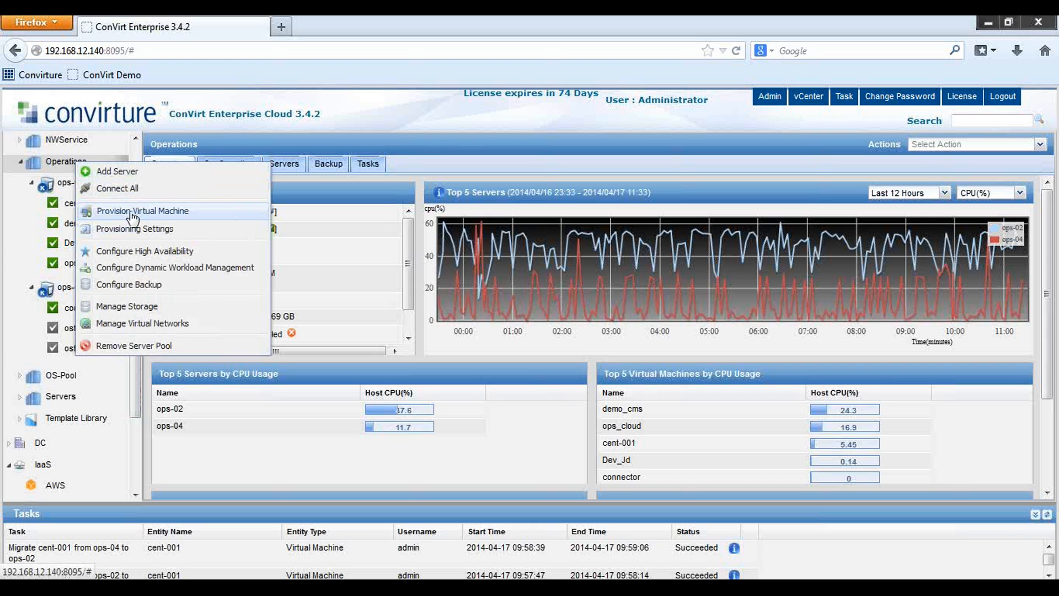
{"action": "left_click", "coordinate": [53, 164]}
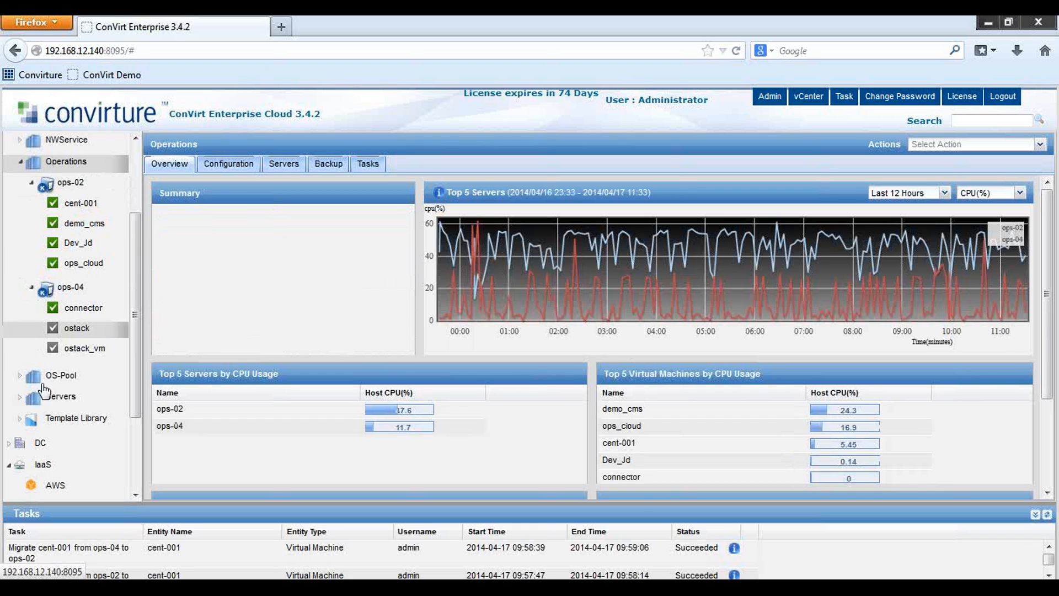
Expand Template Library and the Common group to list its 6 templates (1 CPU, 512 MB each)
{"action": "left_click", "coordinate": [65, 419]}
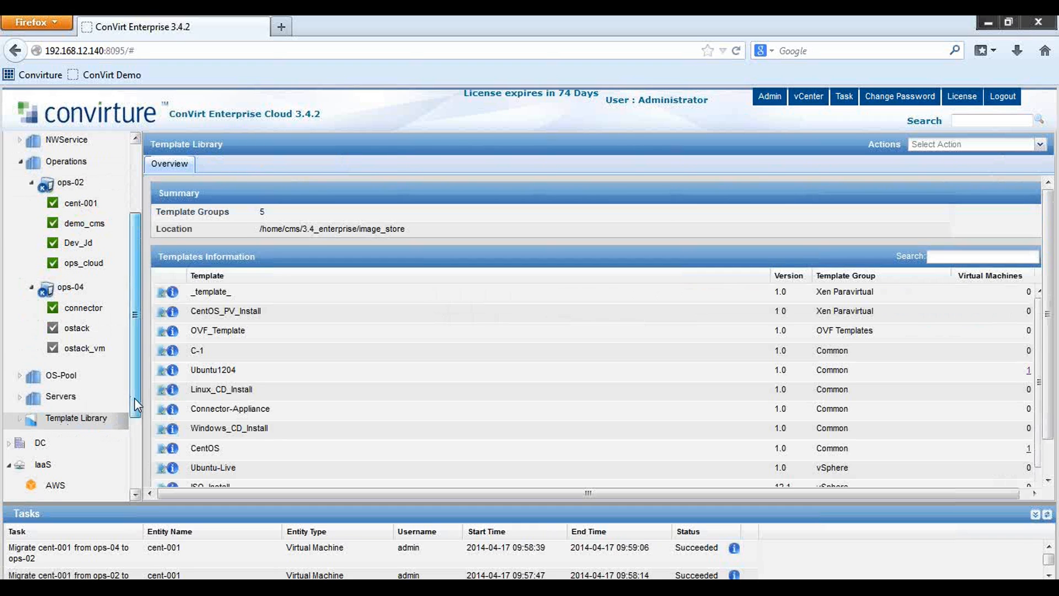
{"action": "scroll", "coordinate": [67, 386], "scroll_direction": "down", "scroll_amount": 2}
{"action": "left_click", "coordinate": [21, 355]}
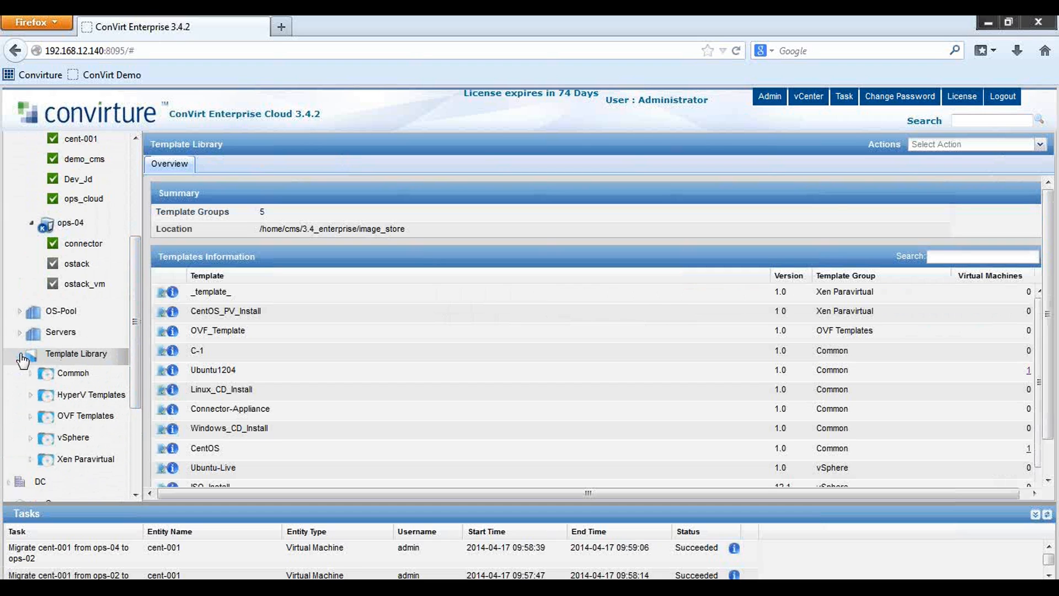
{"action": "left_click", "coordinate": [69, 358]}
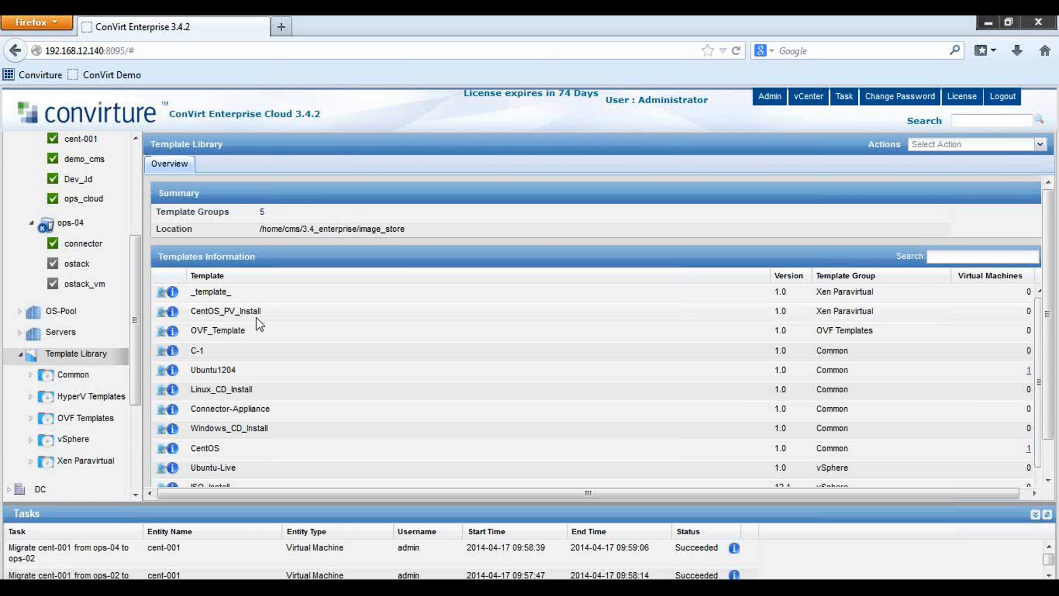
{"action": "scroll", "coordinate": [323, 381], "scroll_direction": "down", "scroll_amount": 2}
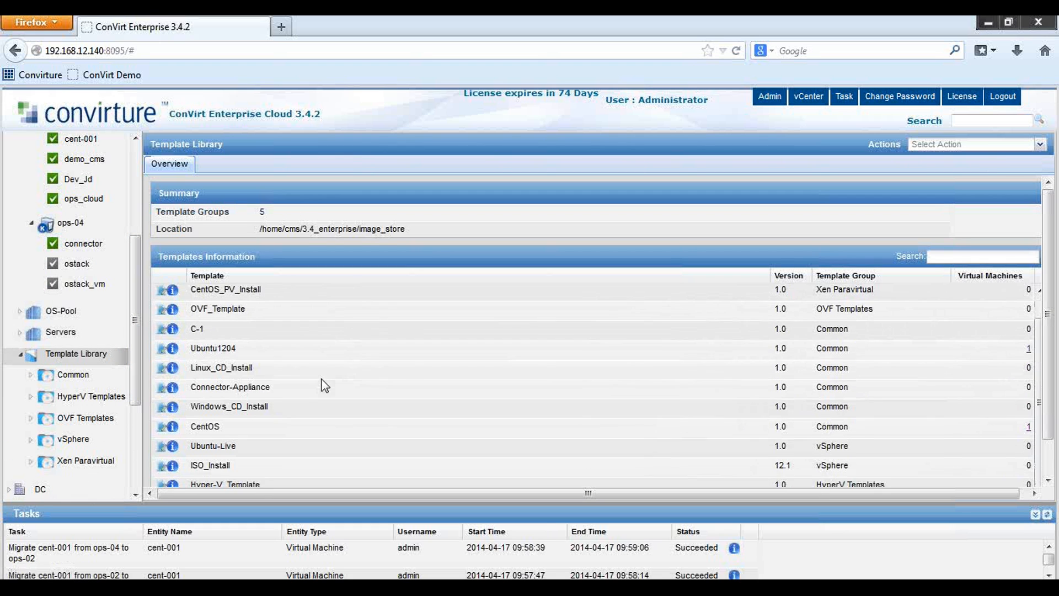
{"action": "scroll", "coordinate": [294, 415], "scroll_direction": "down", "scroll_amount": 1}
{"action": "scroll", "coordinate": [263, 416], "scroll_direction": "up", "scroll_amount": 2}
{"action": "left_click", "coordinate": [66, 376]}
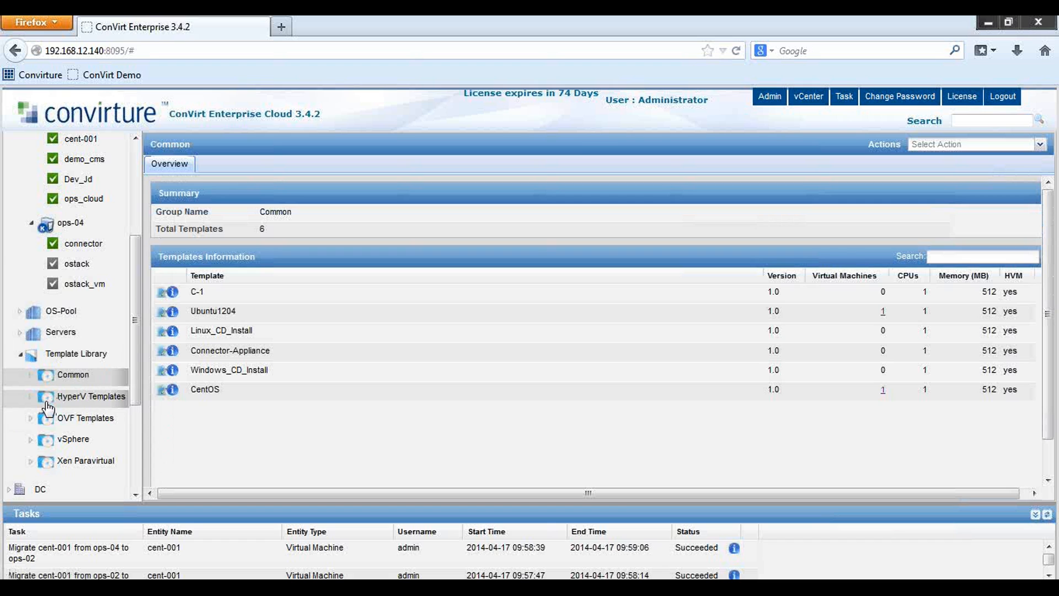
{"action": "left_click", "coordinate": [31, 375]}
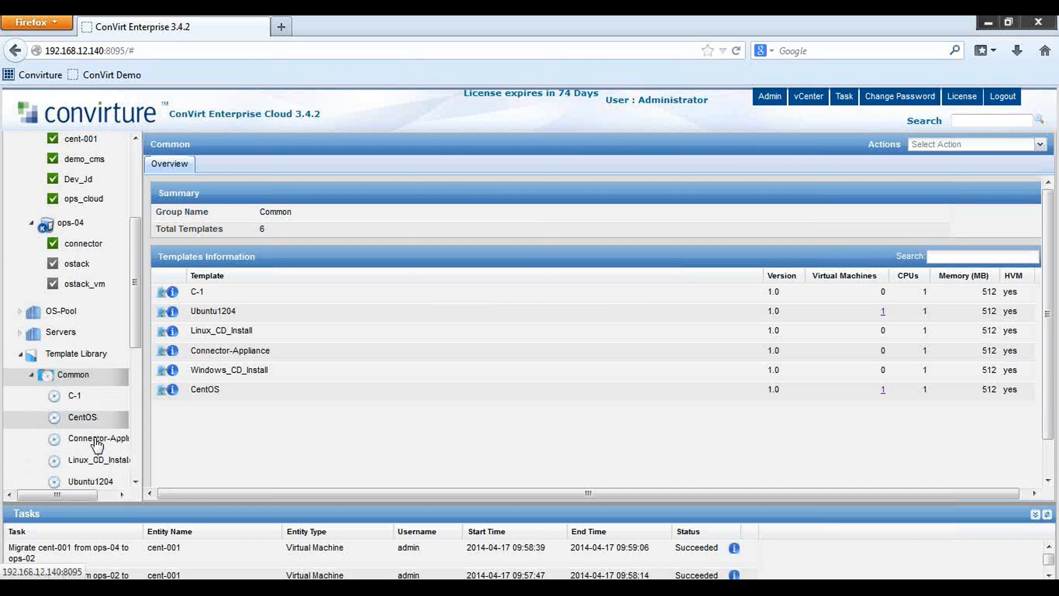
Review the CentOS template: hvm builder, x86_64, disk image plus CentOS-5.4-i386-bin-DVD.iso CD-ROM
{"action": "left_click", "coordinate": [84, 419]}
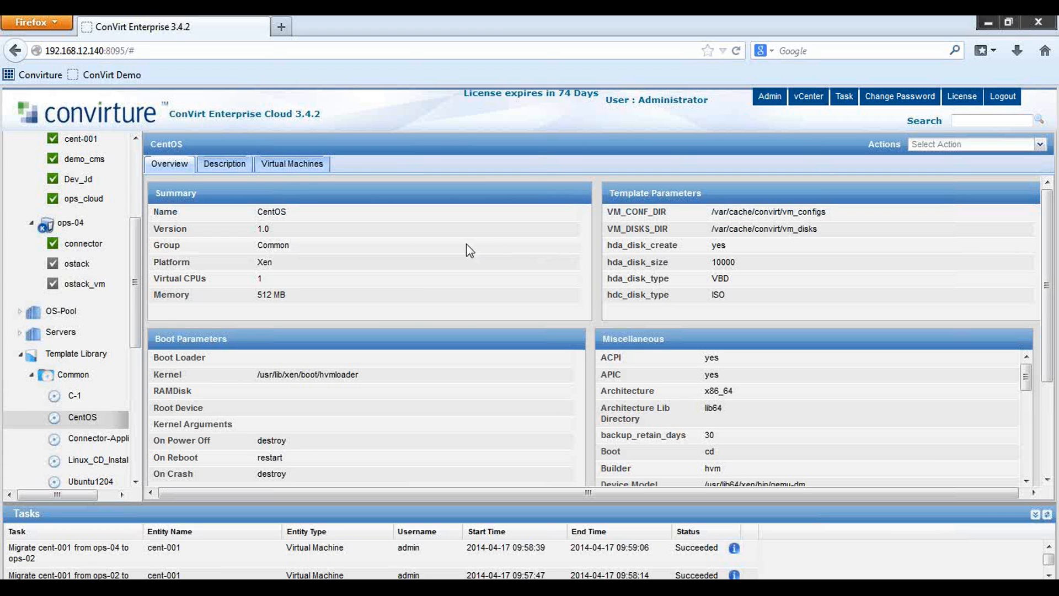
{"action": "scroll", "coordinate": [443, 247], "scroll_direction": "down", "scroll_amount": 5}
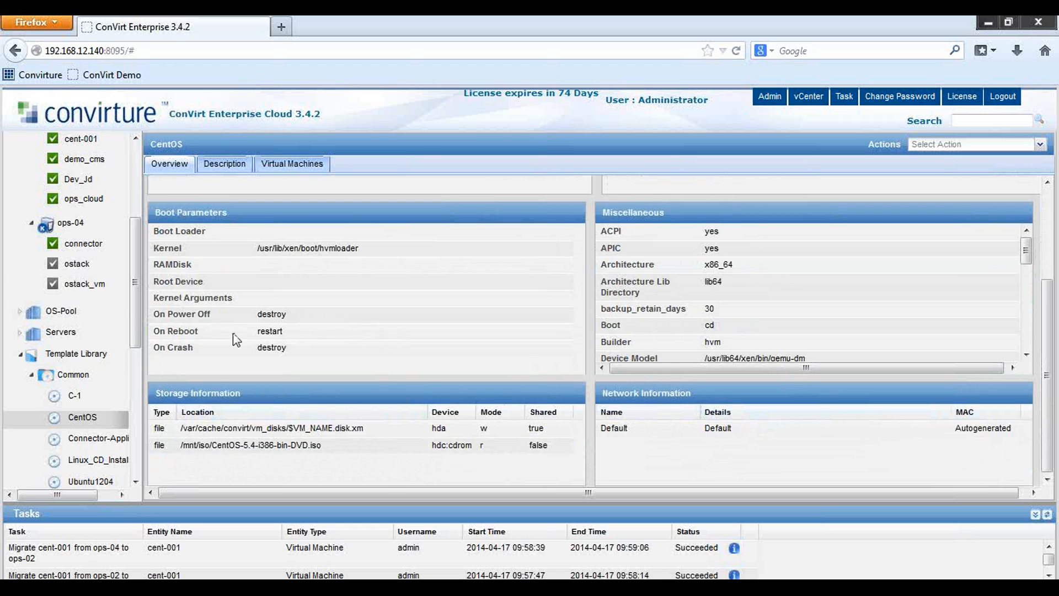
{"action": "scroll", "coordinate": [136, 346], "scroll_direction": "down", "scroll_amount": 3}
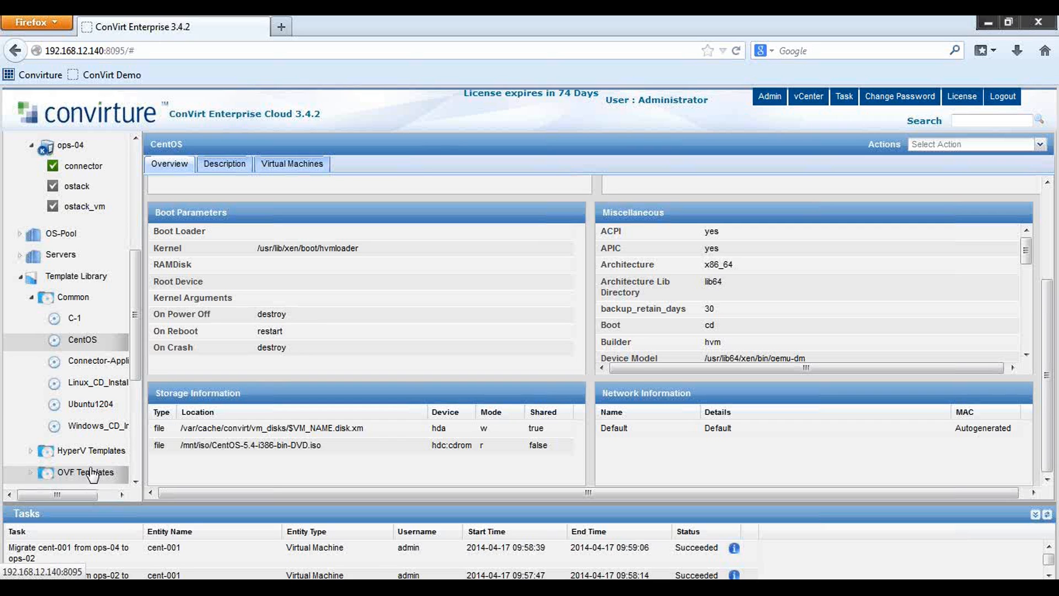
Create Like from Linux_CD_Install to make a new template named u1204_demo
{"action": "right_click", "coordinate": [91, 388]}
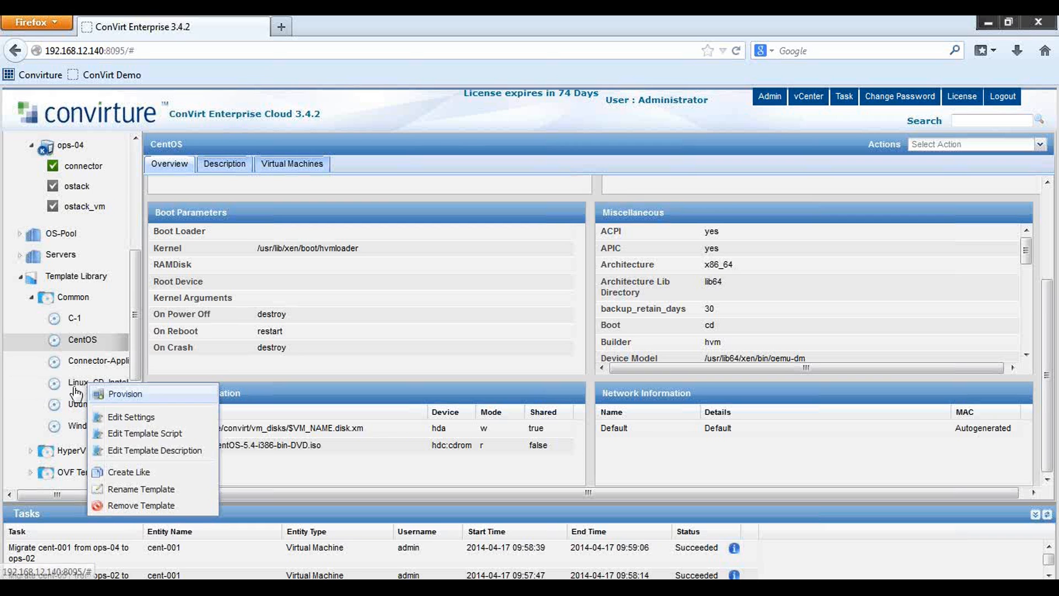
{"action": "left_click", "coordinate": [143, 473]}
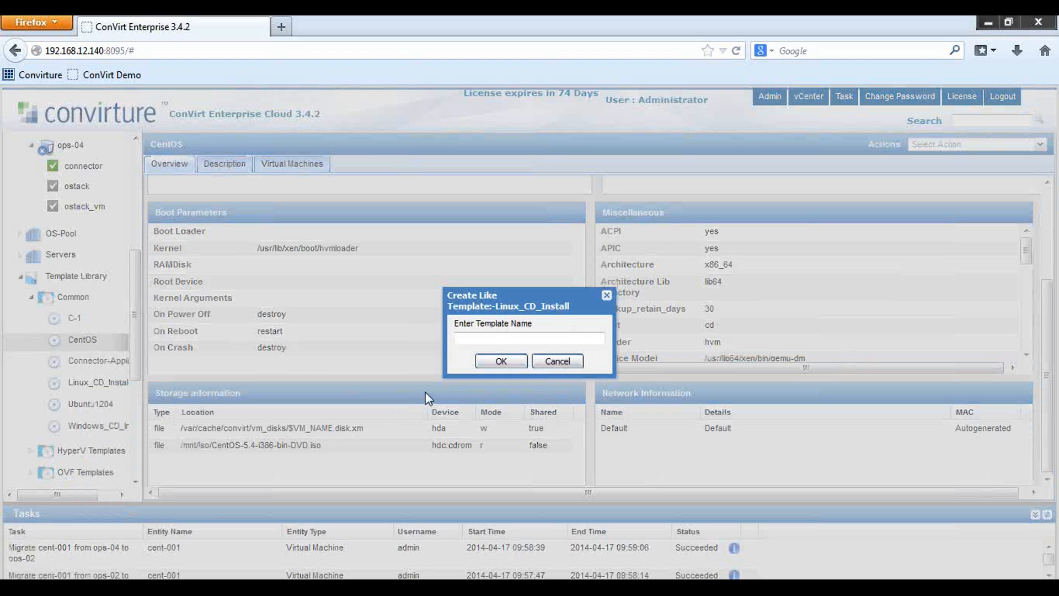
{"action": "type", "text": "u1204_demo"}
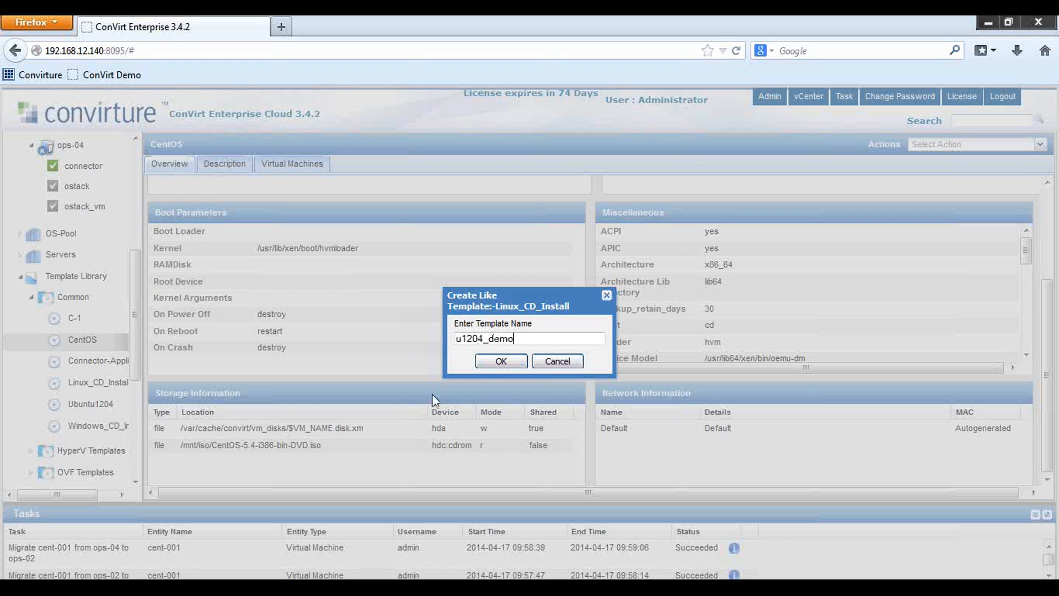
{"action": "left_click", "coordinate": [499, 362]}
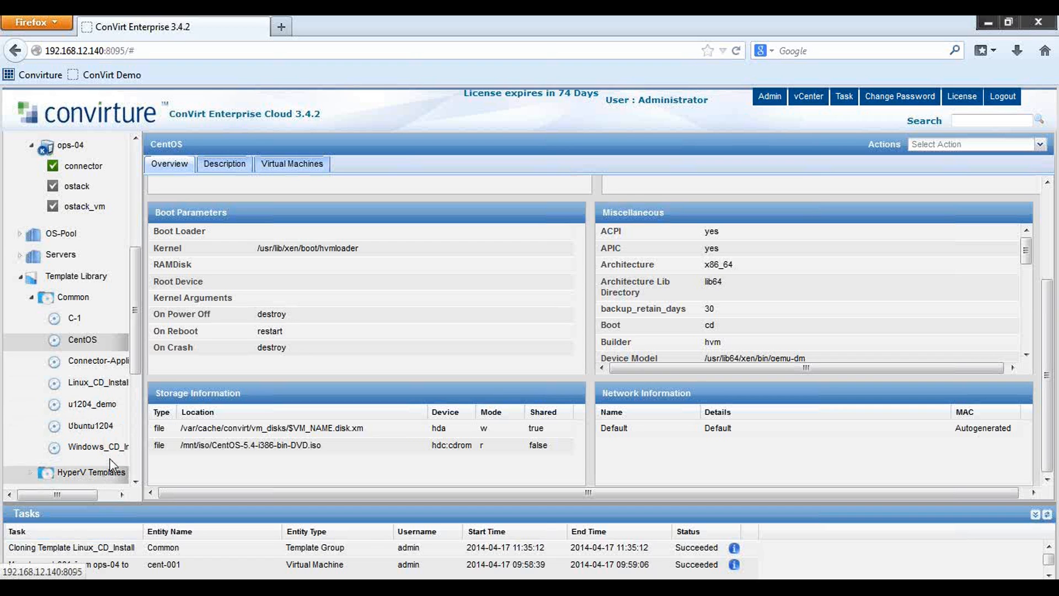
In u1204_demo's settings, set guest OS Ubuntu version 12.04 and select the /dev/cdrom storage entry
{"action": "left_click", "coordinate": [93, 406]}
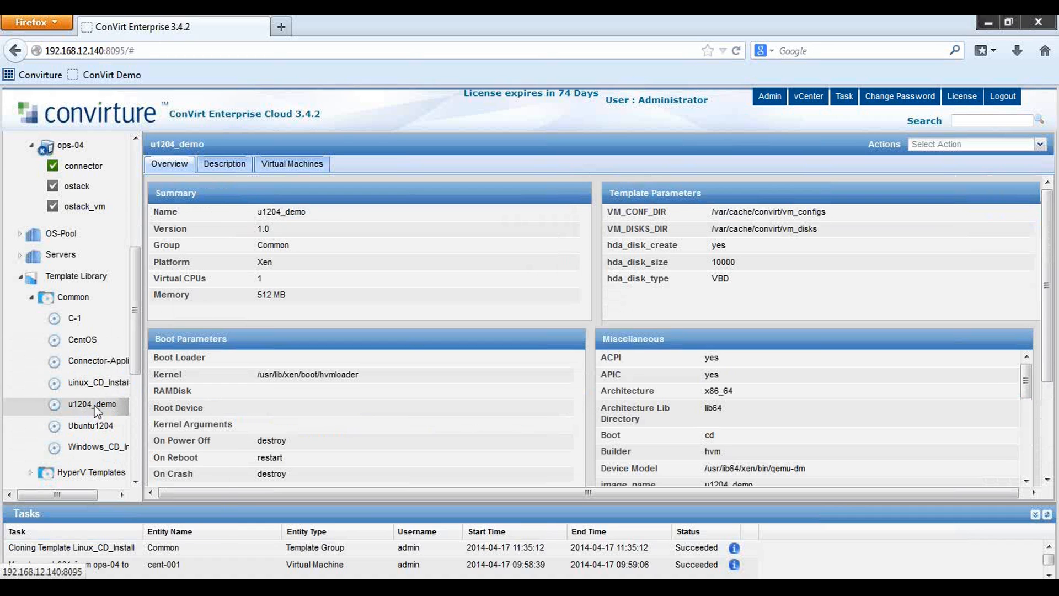
{"action": "right_click", "coordinate": [98, 408]}
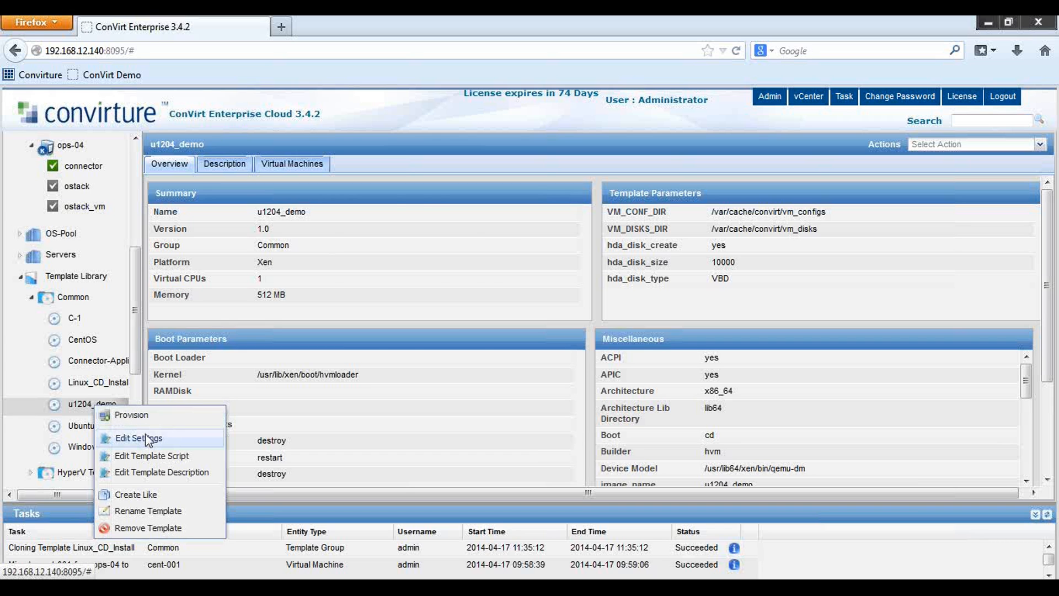
{"action": "left_click", "coordinate": [145, 437]}
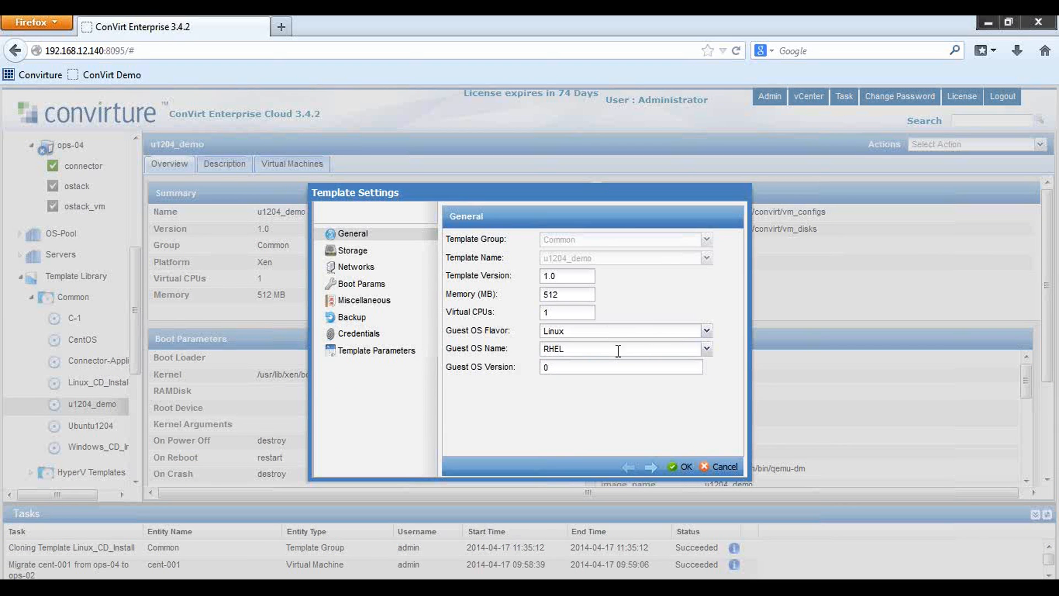
{"action": "left_click", "coordinate": [707, 350]}
{"action": "left_click", "coordinate": [559, 473]}
{"action": "double_click", "coordinate": [560, 367]}
{"action": "type", "text": "12.04"}
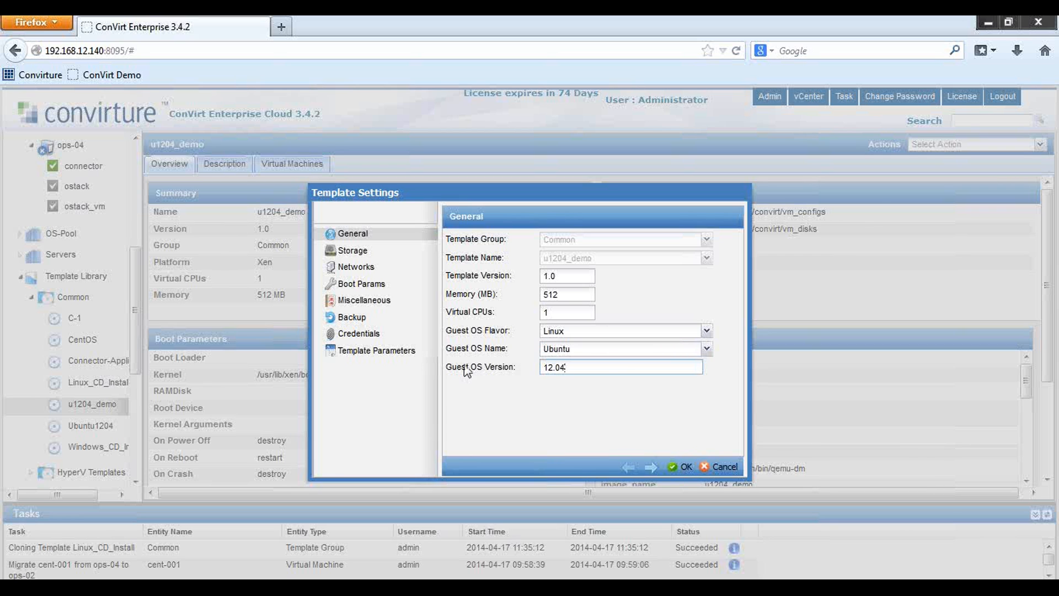
{"action": "left_click", "coordinate": [353, 251]}
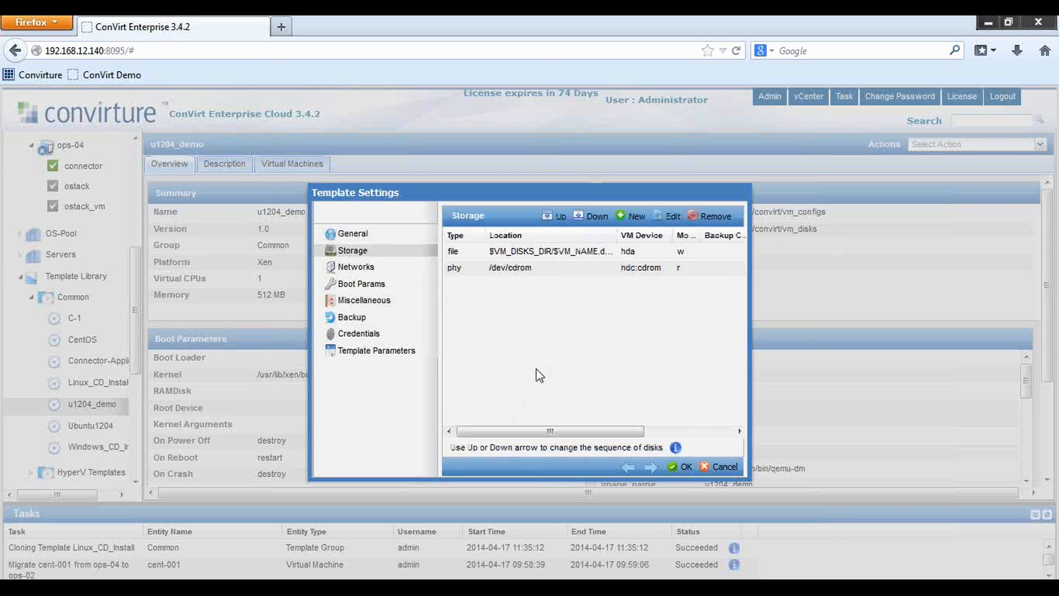
{"action": "left_click", "coordinate": [540, 267]}
Point the /dev/cdrom disk at ISO file /mnt/iso/ubuntu-12.04-server-amd64.portland.iso
{"action": "left_click", "coordinate": [669, 219]}
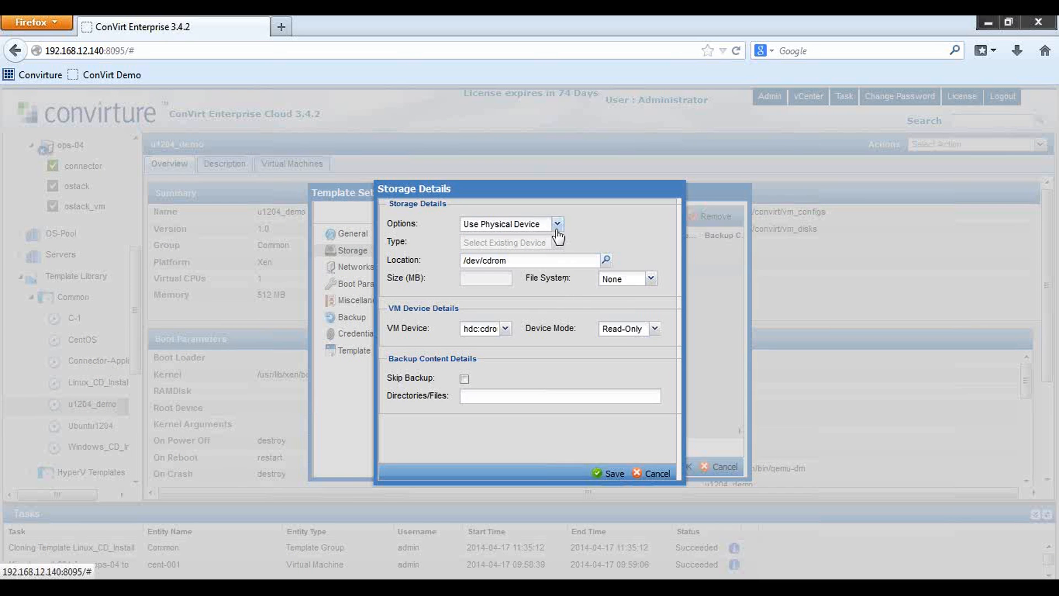
{"action": "left_click", "coordinate": [557, 225]}
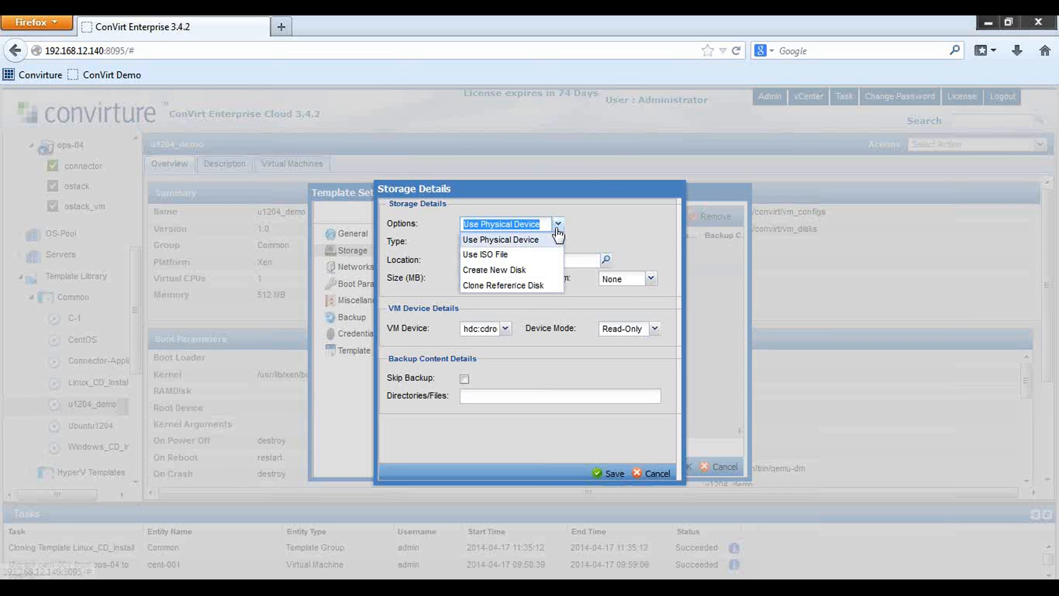
{"action": "left_click", "coordinate": [499, 254]}
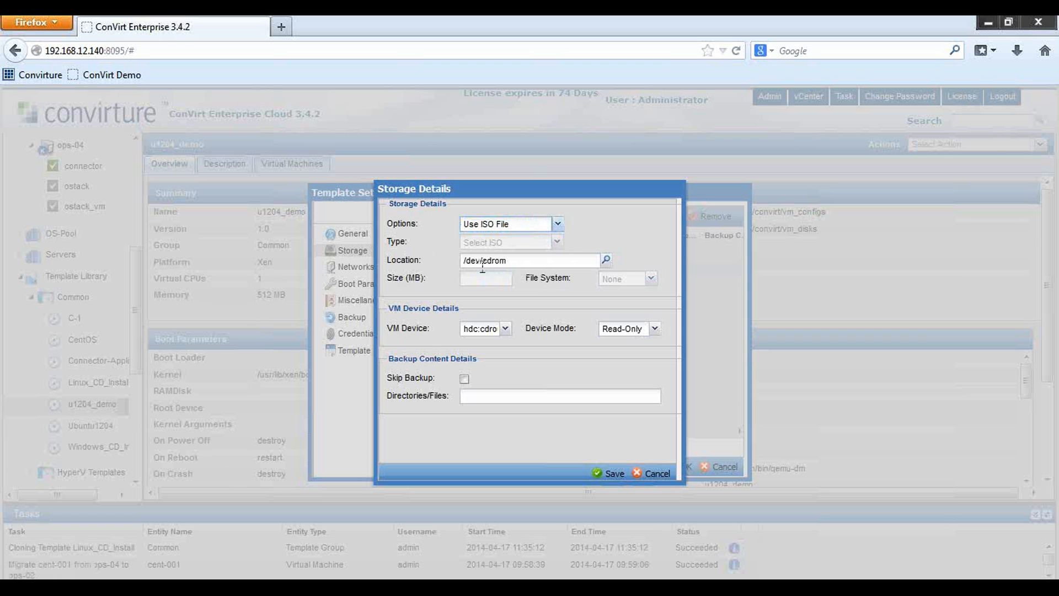
{"action": "left_click", "coordinate": [607, 261]}
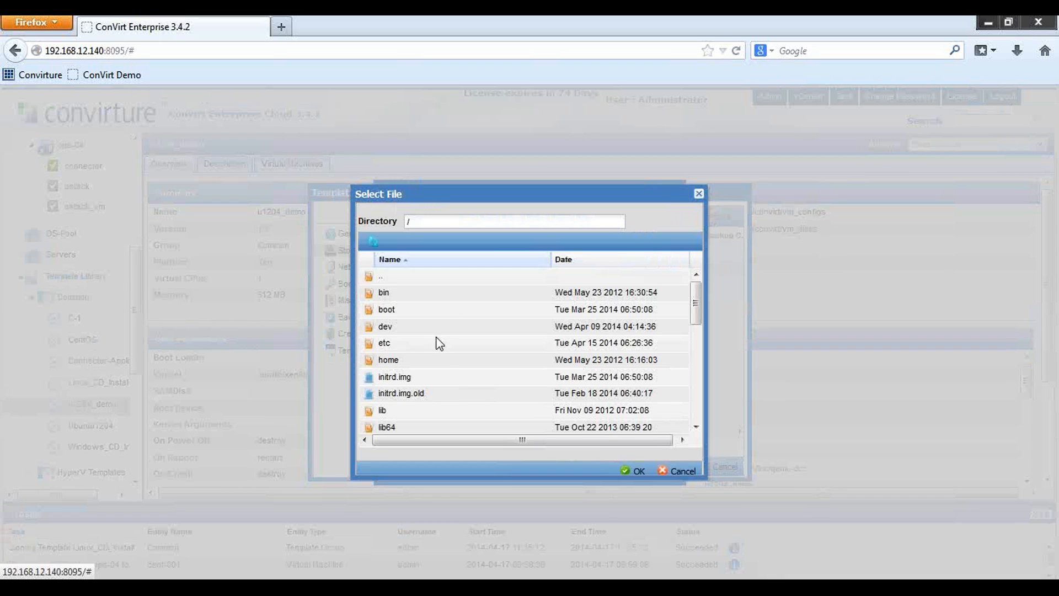
{"action": "scroll", "coordinate": [407, 400], "scroll_direction": "down", "scroll_amount": 3}
{"action": "double_click", "coordinate": [387, 393]}
{"action": "double_click", "coordinate": [385, 292]}
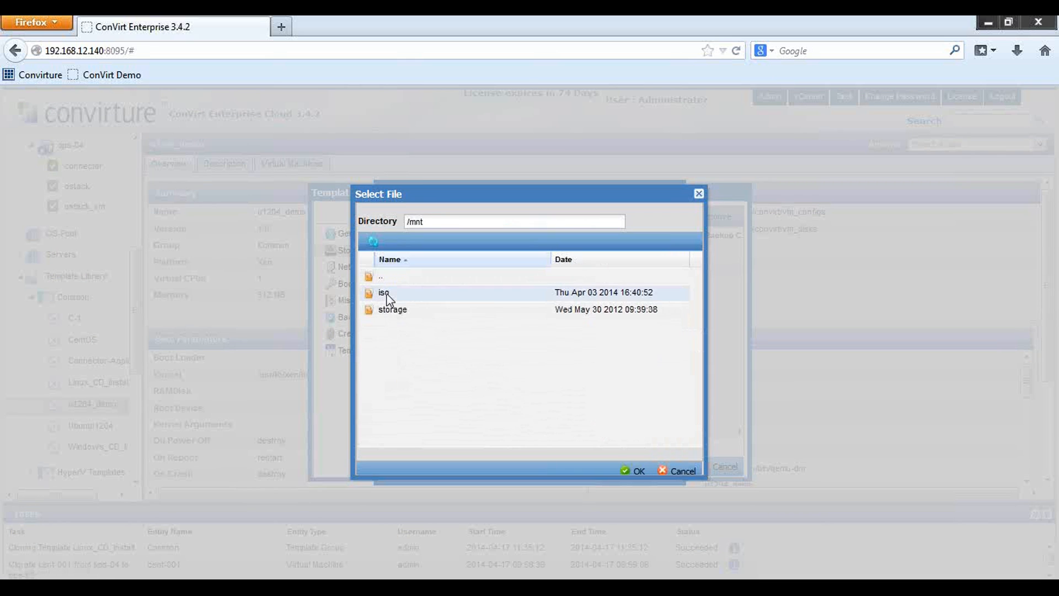
{"action": "scroll", "coordinate": [475, 379], "scroll_direction": "down", "scroll_amount": 2}
{"action": "scroll", "coordinate": [473, 375], "scroll_direction": "down", "scroll_amount": 5}
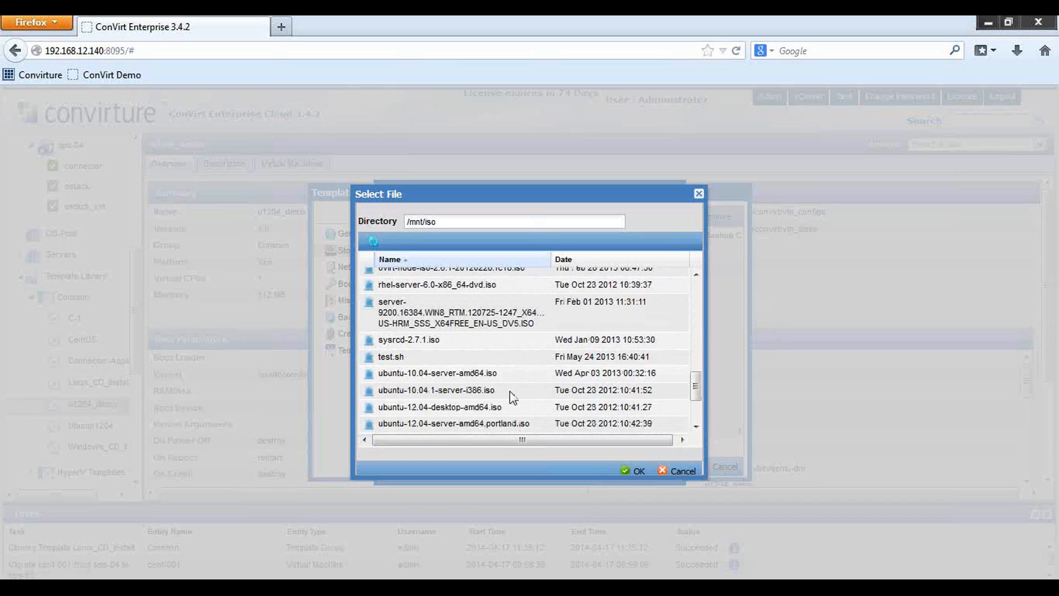
{"action": "scroll", "coordinate": [458, 424], "scroll_direction": "down", "scroll_amount": 2}
{"action": "double_click", "coordinate": [450, 395]}
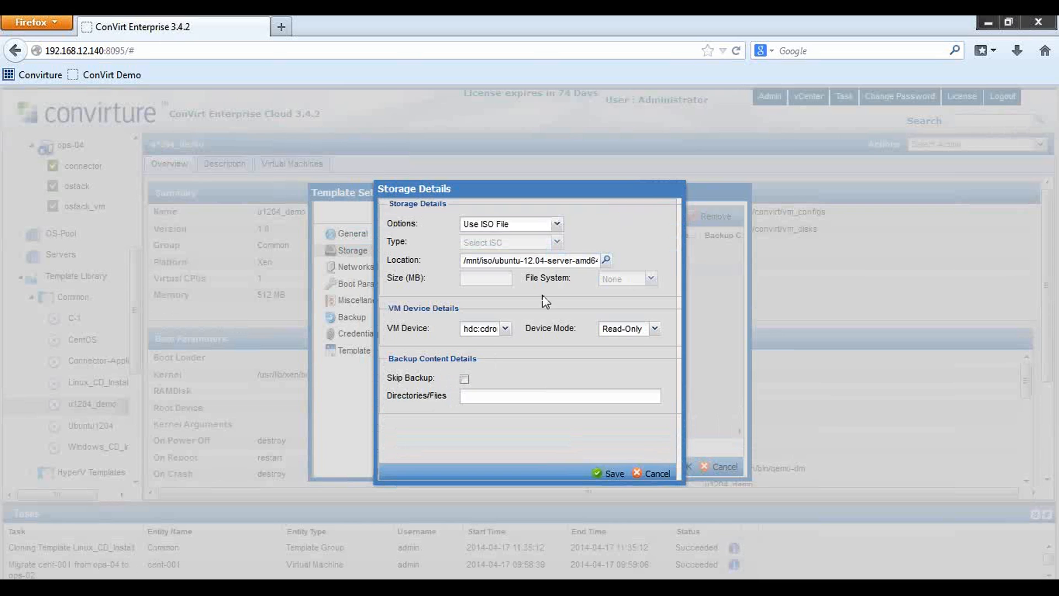
Keep the ISO File source on hdc:cdrom read-only and save the drive
{"action": "left_click", "coordinate": [558, 225]}
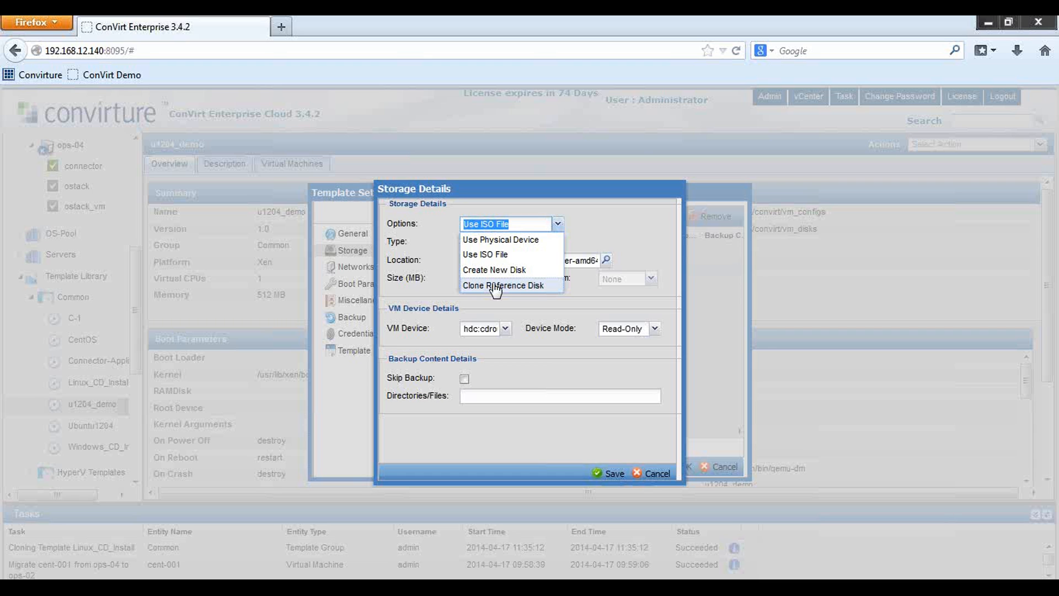
{"action": "left_click", "coordinate": [494, 254]}
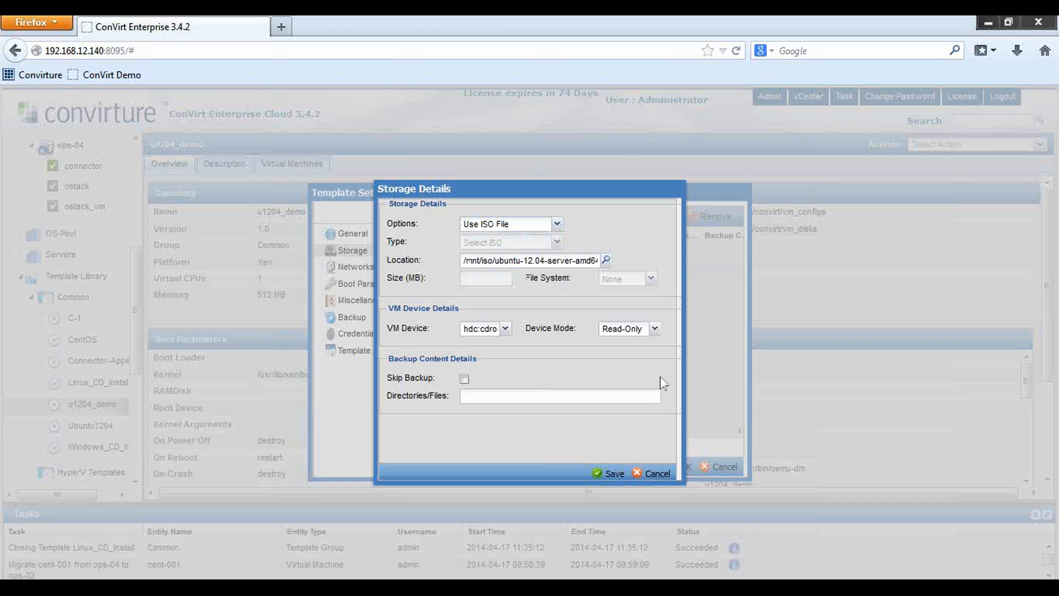
{"action": "left_click", "coordinate": [611, 473]}
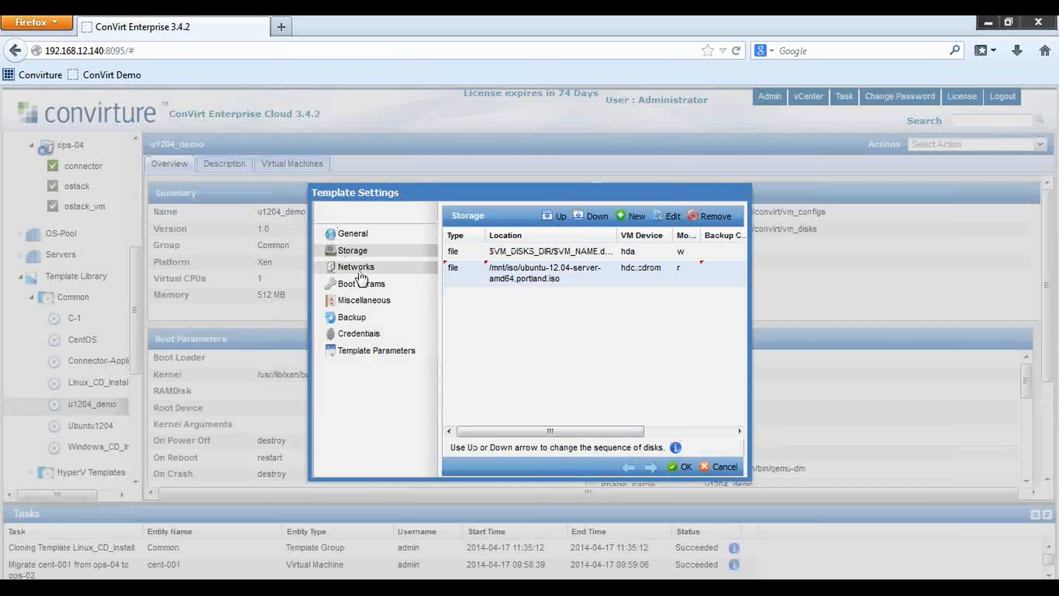
Review the u1204_demo template's Networks through Template Parameters tabs, then save it as version 1.1
{"action": "left_click", "coordinate": [358, 268]}
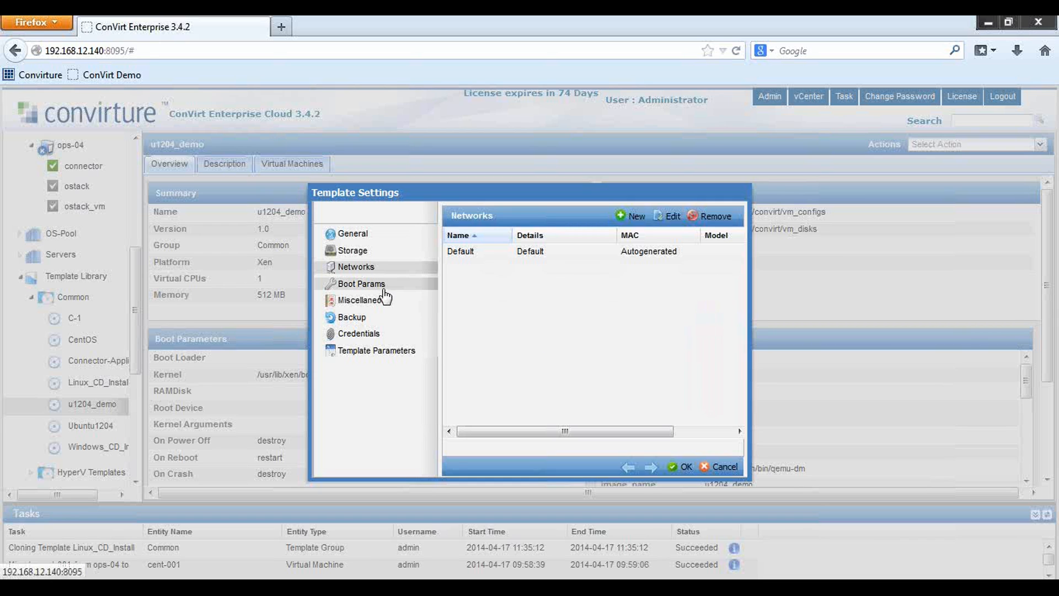
{"action": "left_click", "coordinate": [361, 284]}
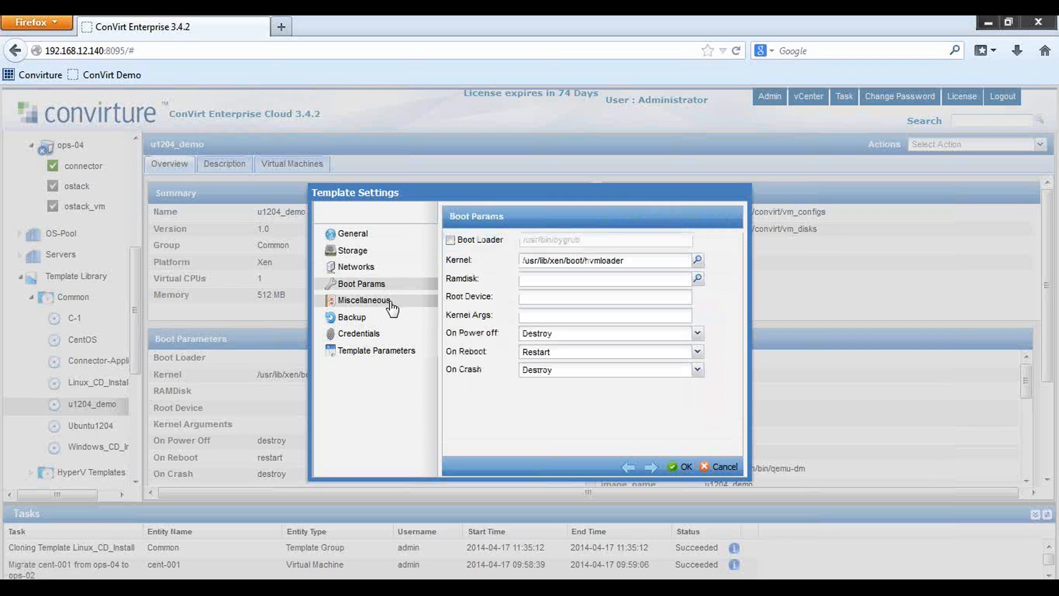
{"action": "left_click", "coordinate": [369, 301]}
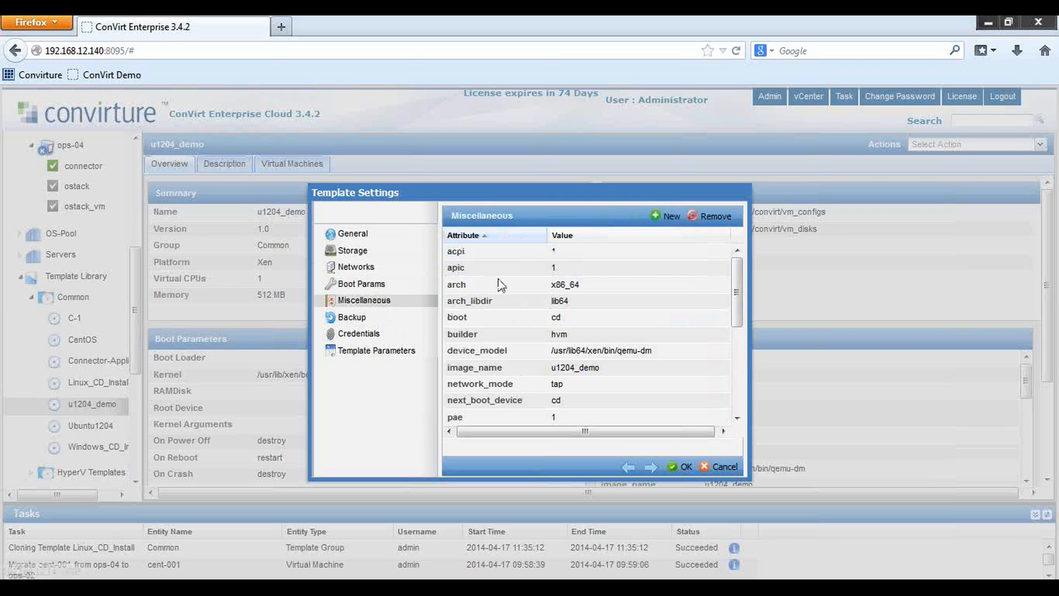
{"action": "left_click", "coordinate": [365, 321]}
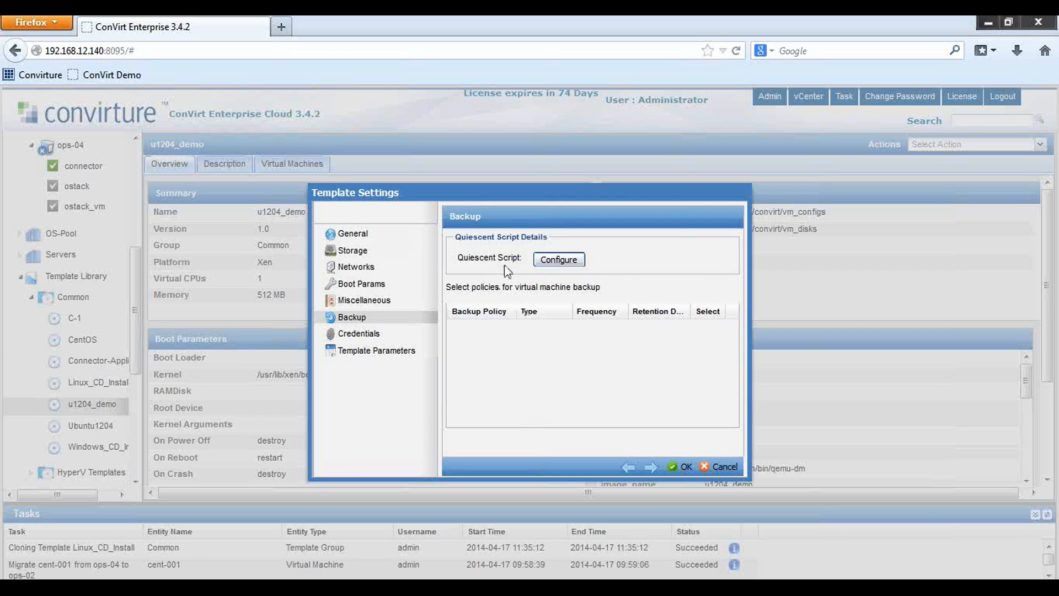
{"action": "left_click", "coordinate": [374, 336]}
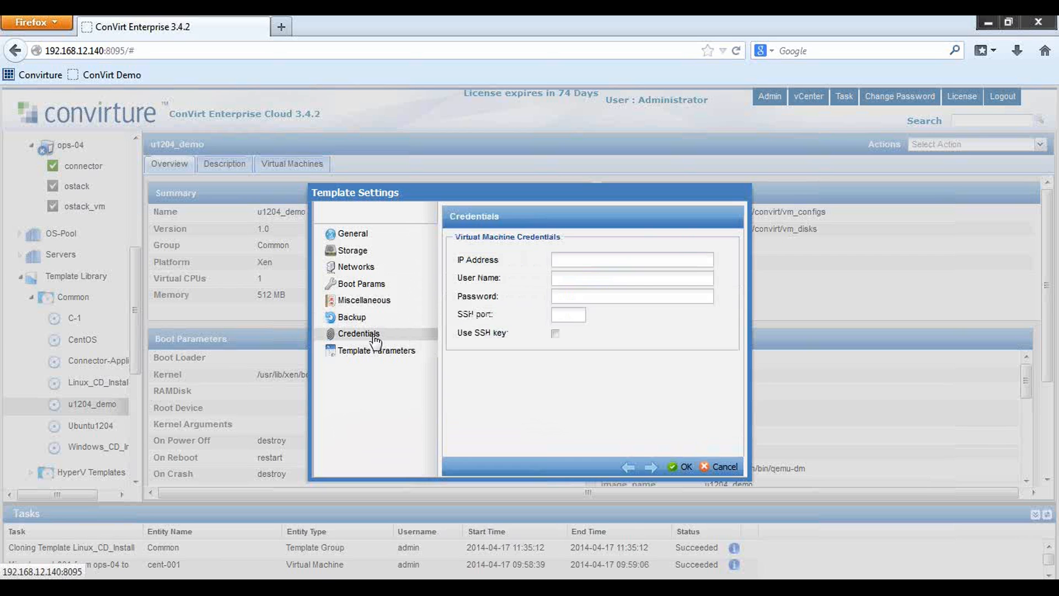
{"action": "left_click", "coordinate": [381, 356]}
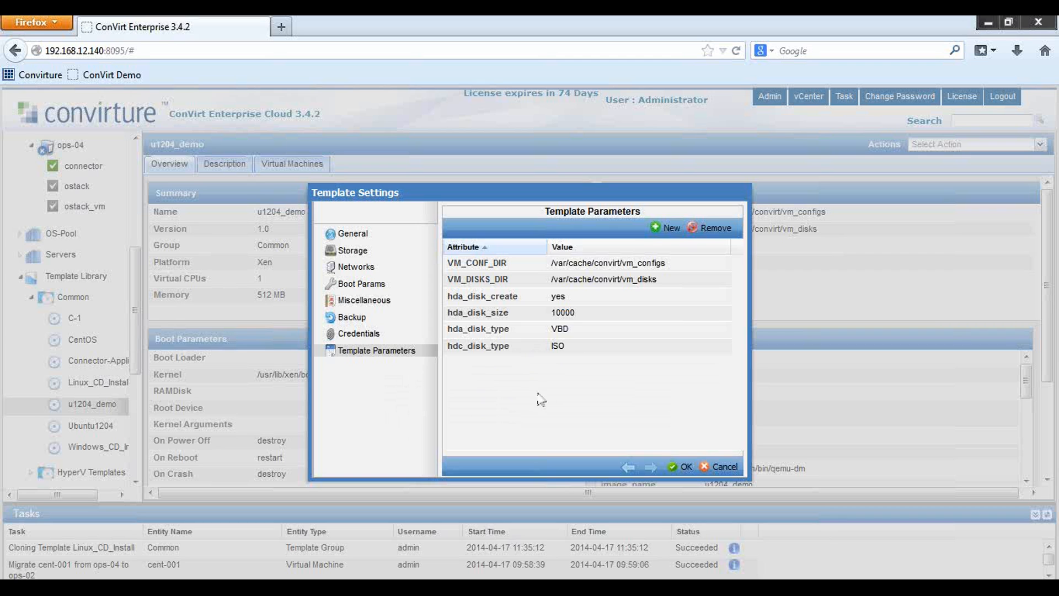
{"action": "left_click", "coordinate": [679, 468]}
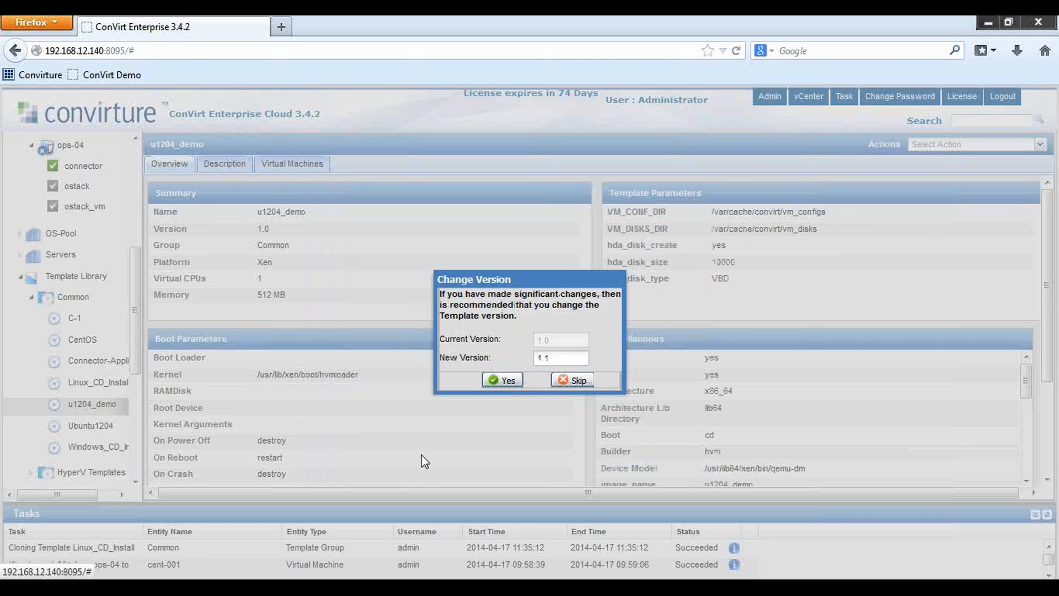
{"action": "left_click", "coordinate": [496, 379]}
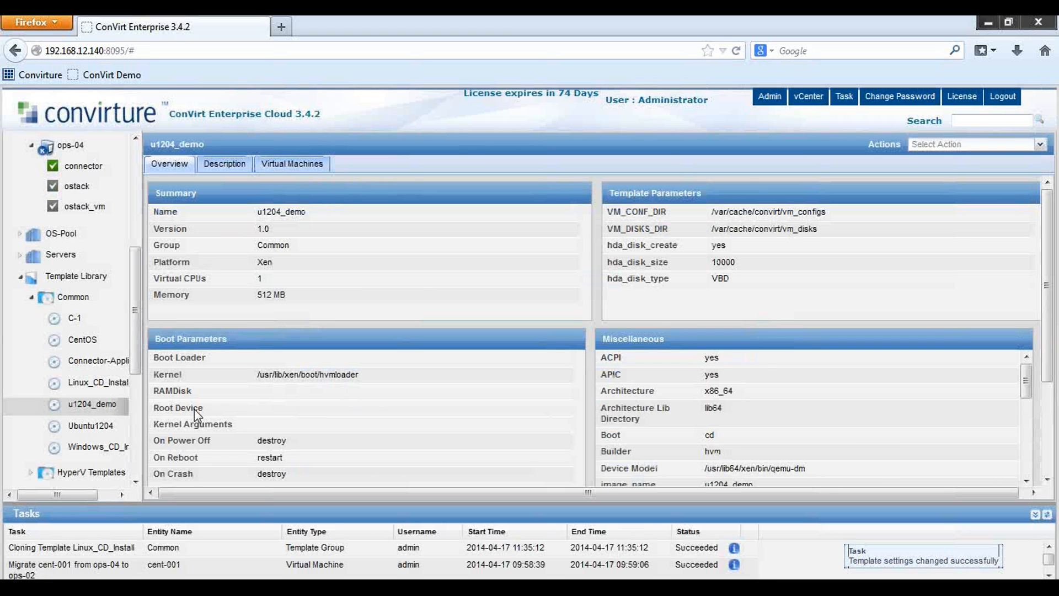
Provision a VM from the u1204_demo template, targeting server ops-04 in the Operations pool
{"action": "right_click", "coordinate": [95, 412]}
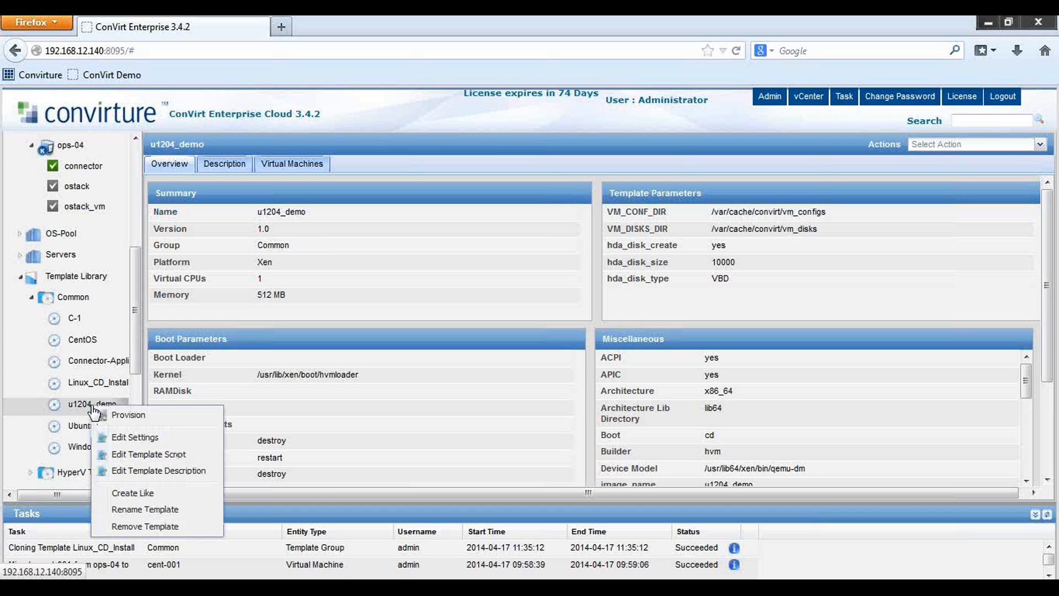
{"action": "left_click", "coordinate": [122, 418]}
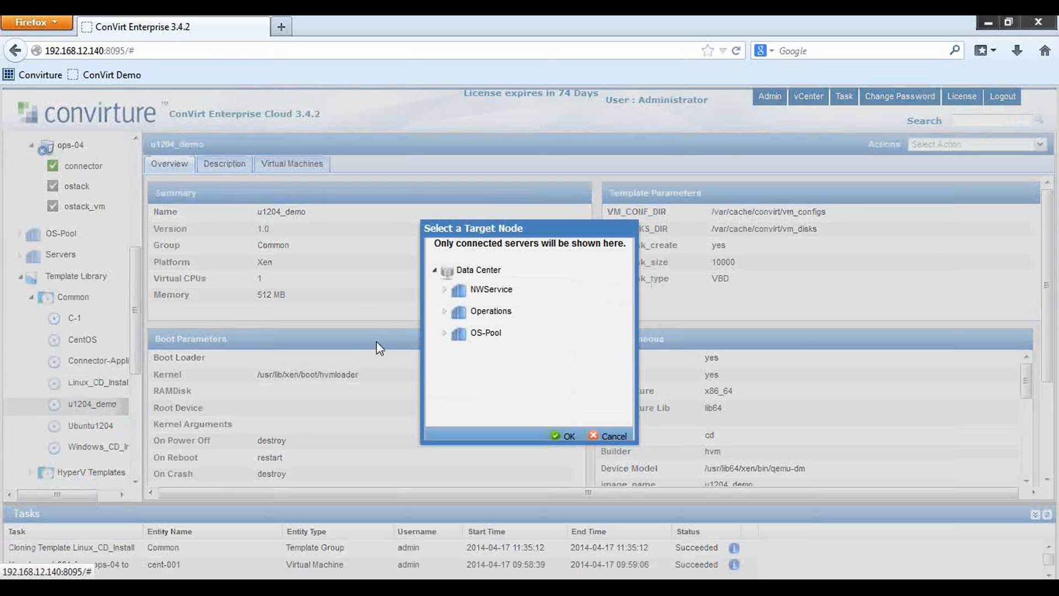
{"action": "left_click", "coordinate": [445, 312]}
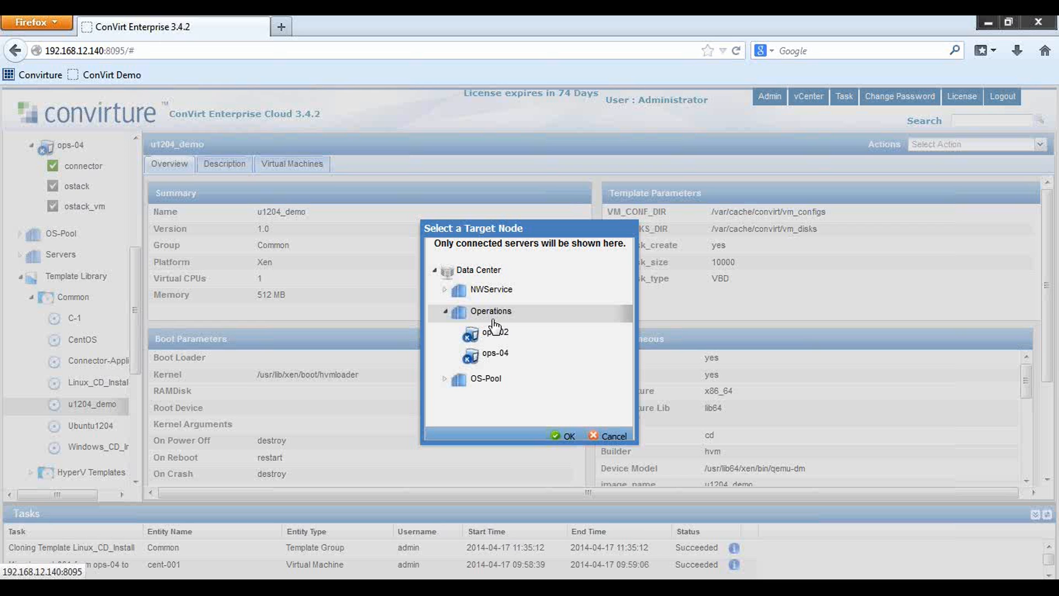
{"action": "left_click", "coordinate": [566, 436]}
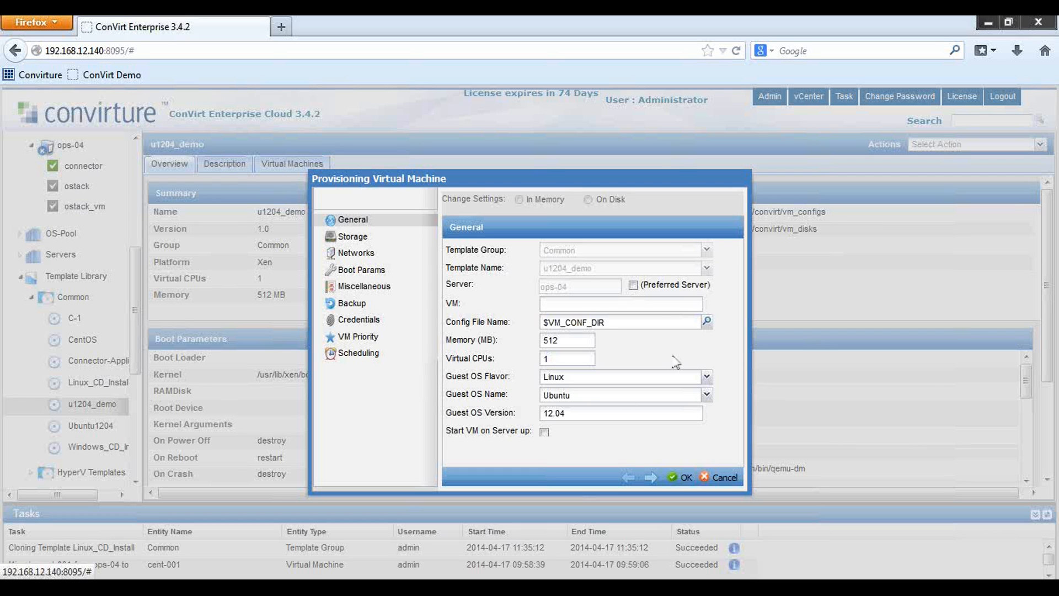
Name the VM demo-001 and check its storage disks and Default network settings
{"action": "left_click", "coordinate": [658, 304]}
{"action": "type", "text": "demo-001"}
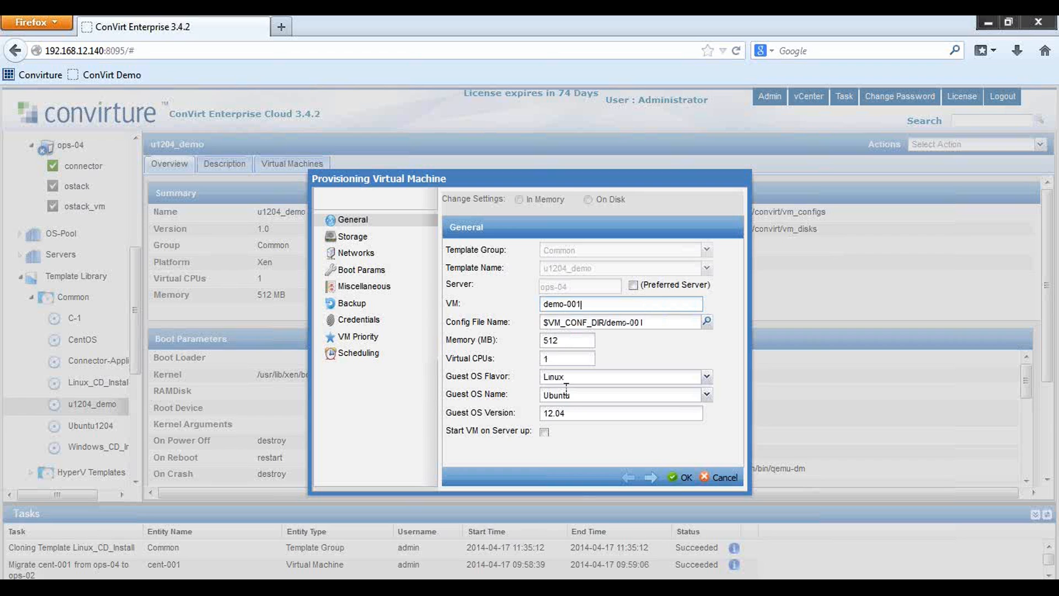
{"action": "left_click", "coordinate": [353, 237]}
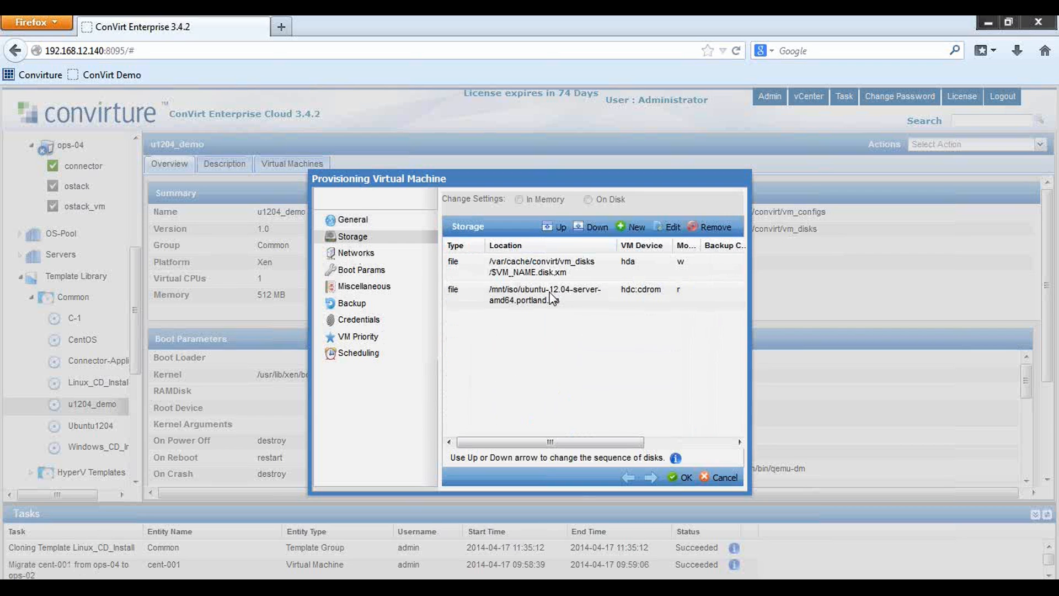
{"action": "left_click", "coordinate": [360, 254]}
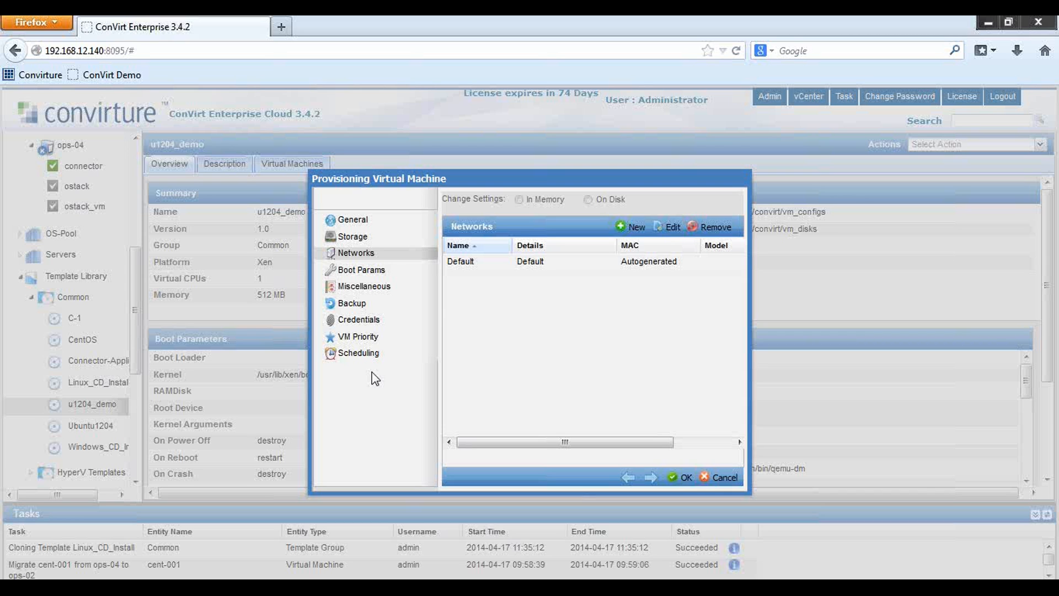
Give the new VM Medium priority, then bring up its Scheduling options
{"action": "left_click", "coordinate": [367, 341]}
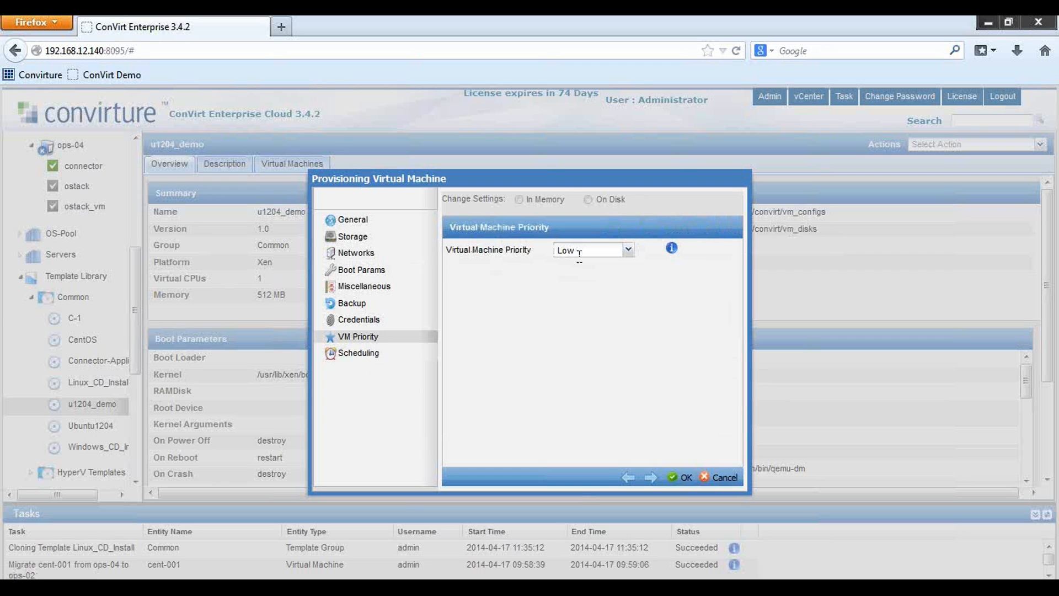
{"action": "left_click", "coordinate": [625, 253]}
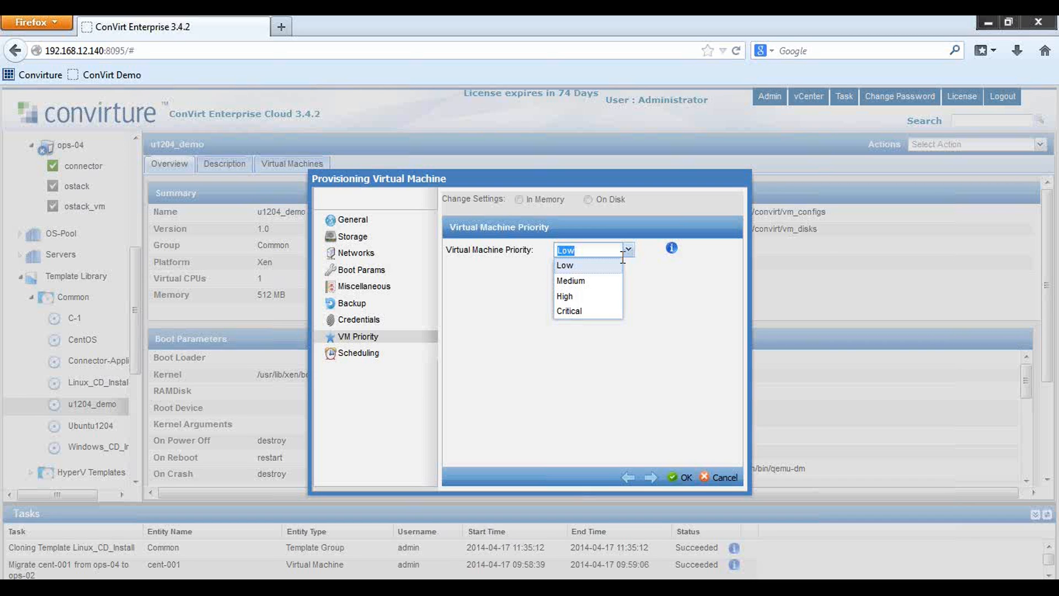
{"action": "left_click", "coordinate": [573, 280]}
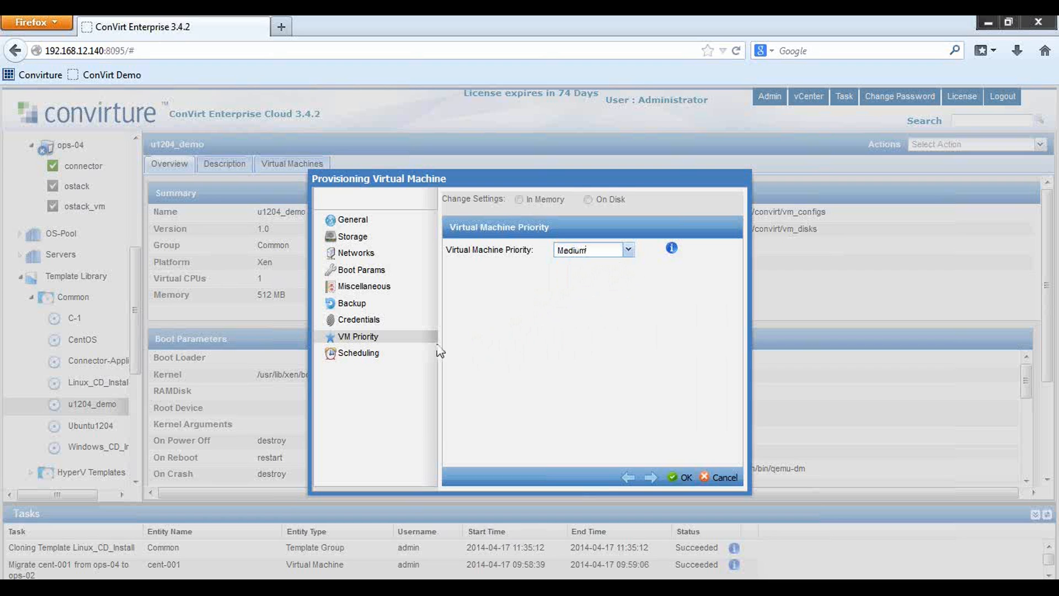
{"action": "left_click", "coordinate": [365, 356]}
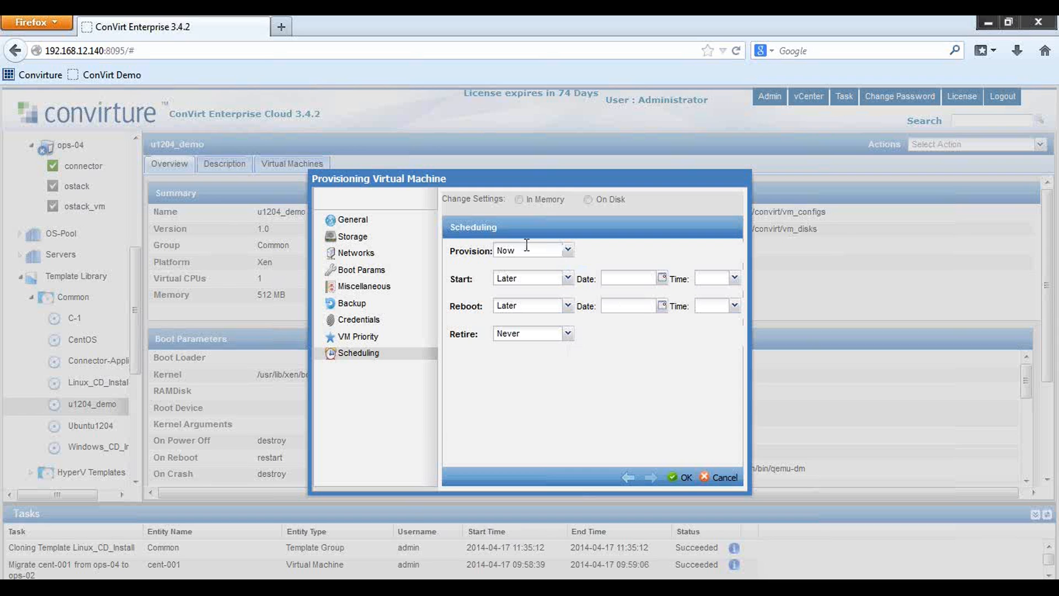
Keep provisioning at Now, start the VM once provisioned, leave reboot Later, and retire on a date
{"action": "left_click", "coordinate": [567, 250]}
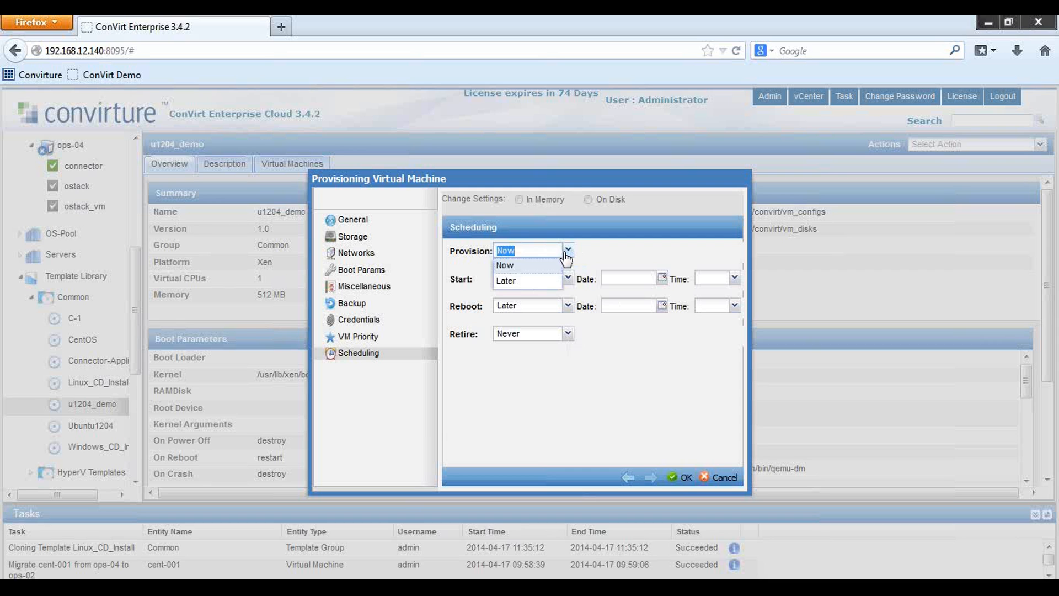
{"action": "left_click", "coordinate": [555, 250]}
{"action": "left_click", "coordinate": [569, 251]}
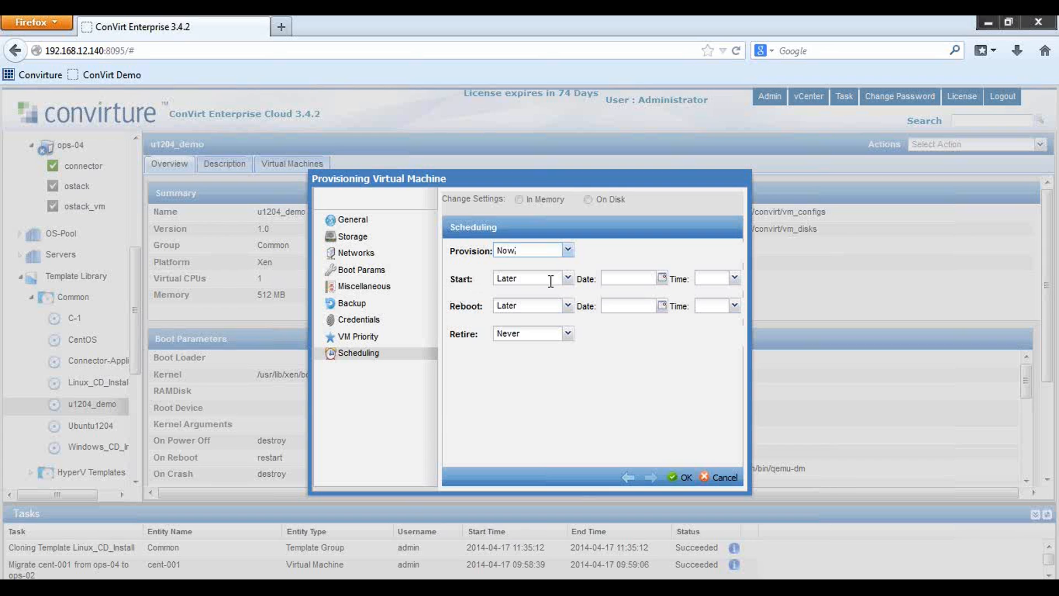
{"action": "left_click", "coordinate": [568, 278]}
{"action": "left_click", "coordinate": [532, 313]}
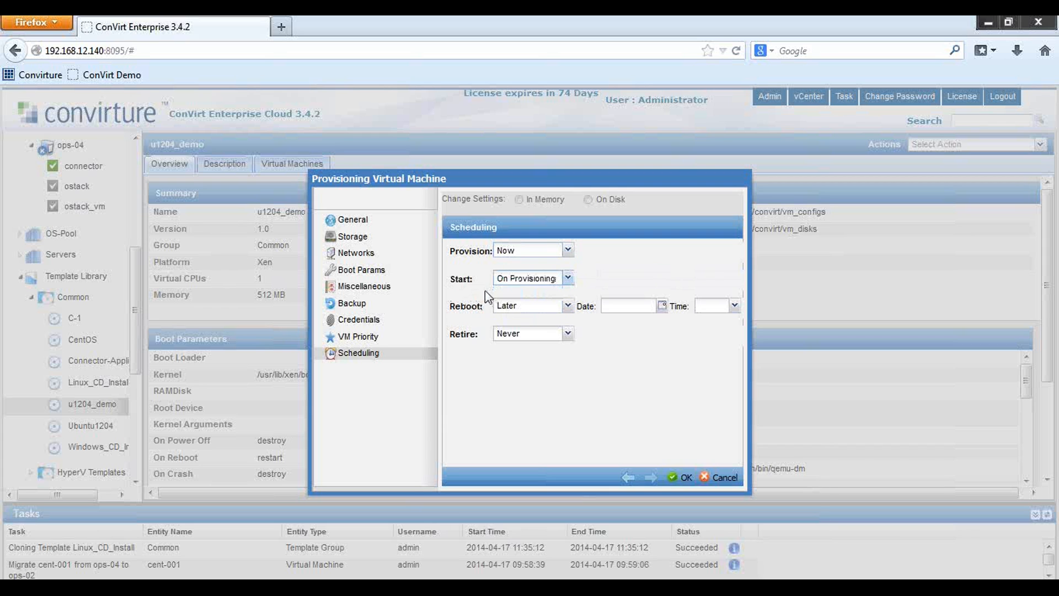
{"action": "left_click", "coordinate": [568, 307]}
{"action": "left_click", "coordinate": [567, 308]}
{"action": "left_click", "coordinate": [567, 334]}
{"action": "left_click", "coordinate": [567, 334]}
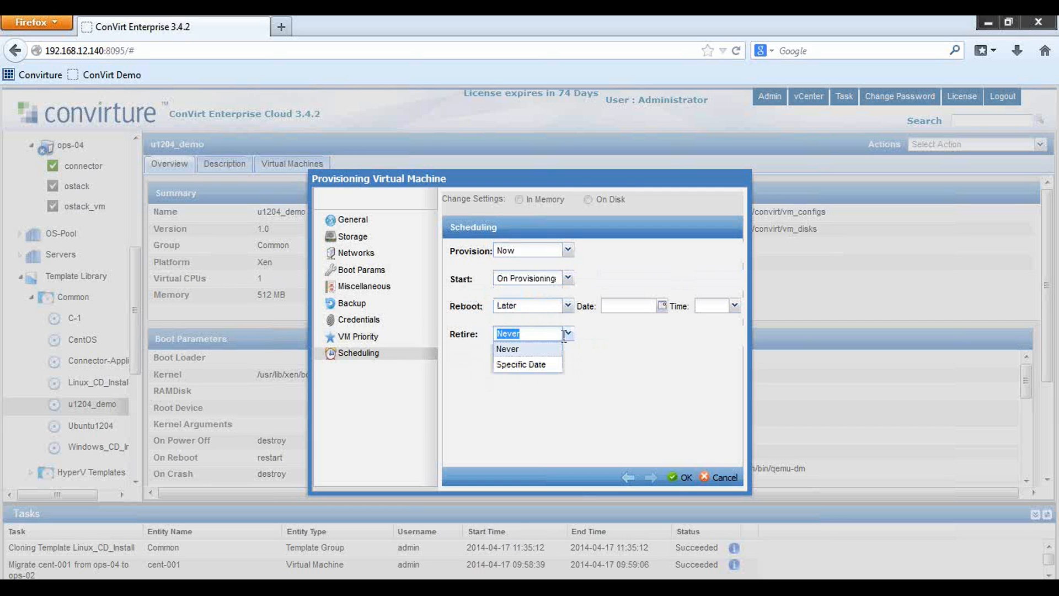
{"action": "left_click", "coordinate": [532, 365]}
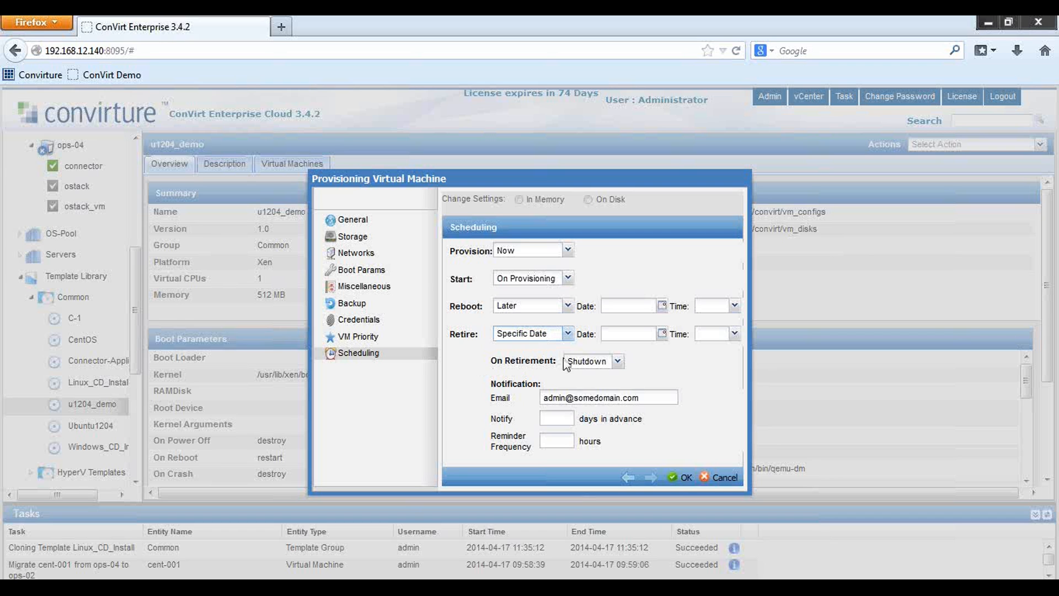
Set retirement for 04/17/2014 at 12:30 and have the VM deleted on retirement
{"action": "left_click", "coordinate": [662, 334]}
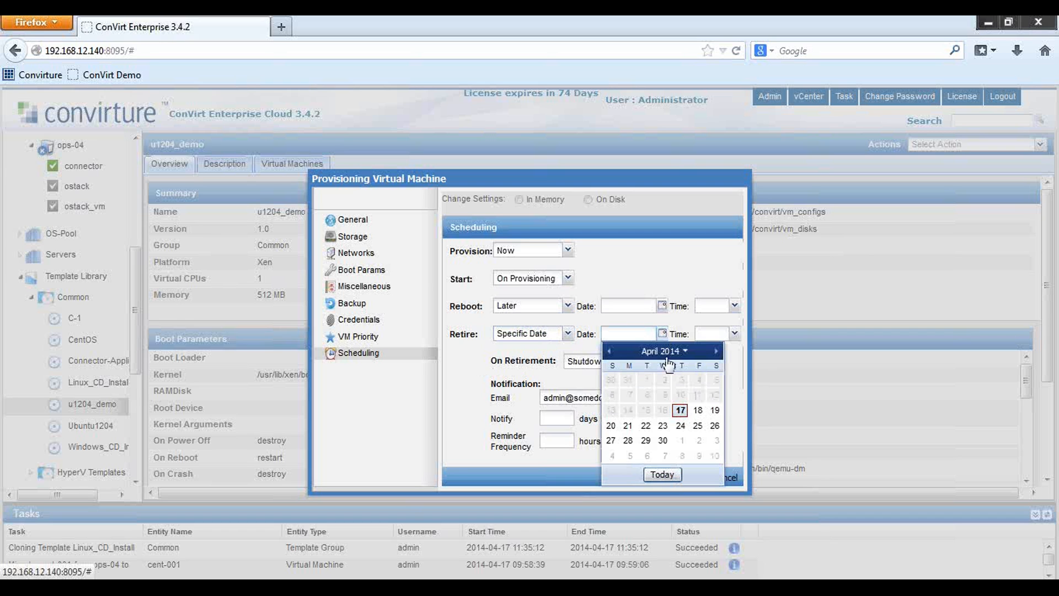
{"action": "left_click", "coordinate": [678, 412]}
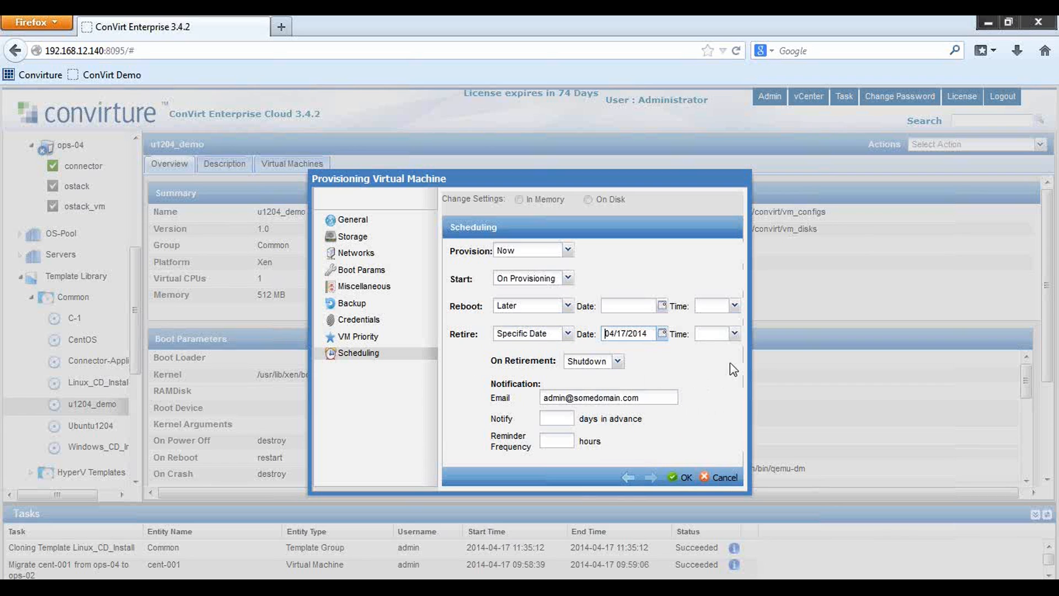
{"action": "left_click", "coordinate": [734, 333]}
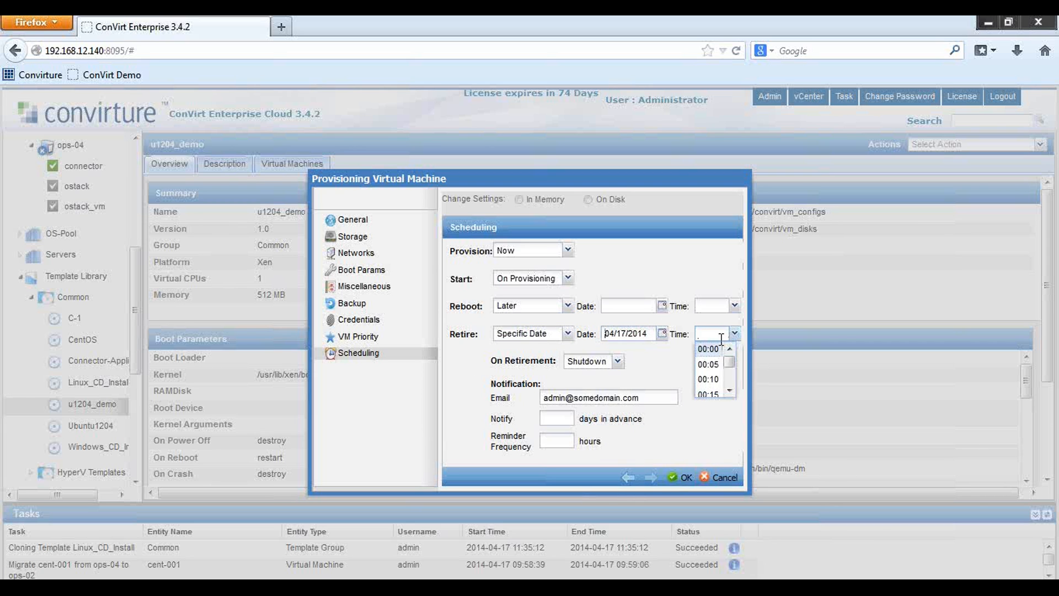
{"action": "type", "text": "12:30"}
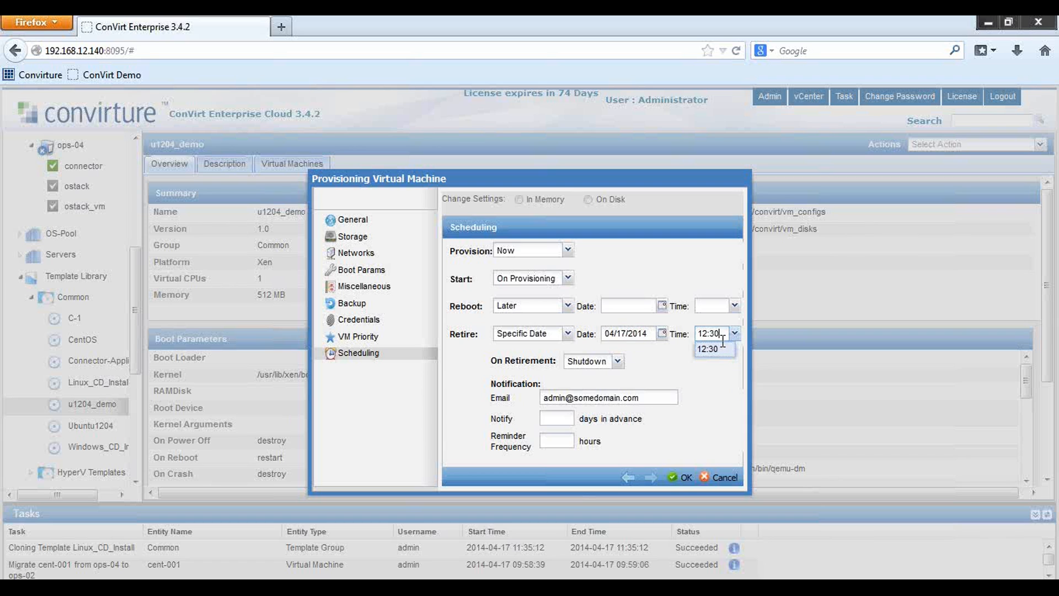
{"action": "key", "text": "Tab"}
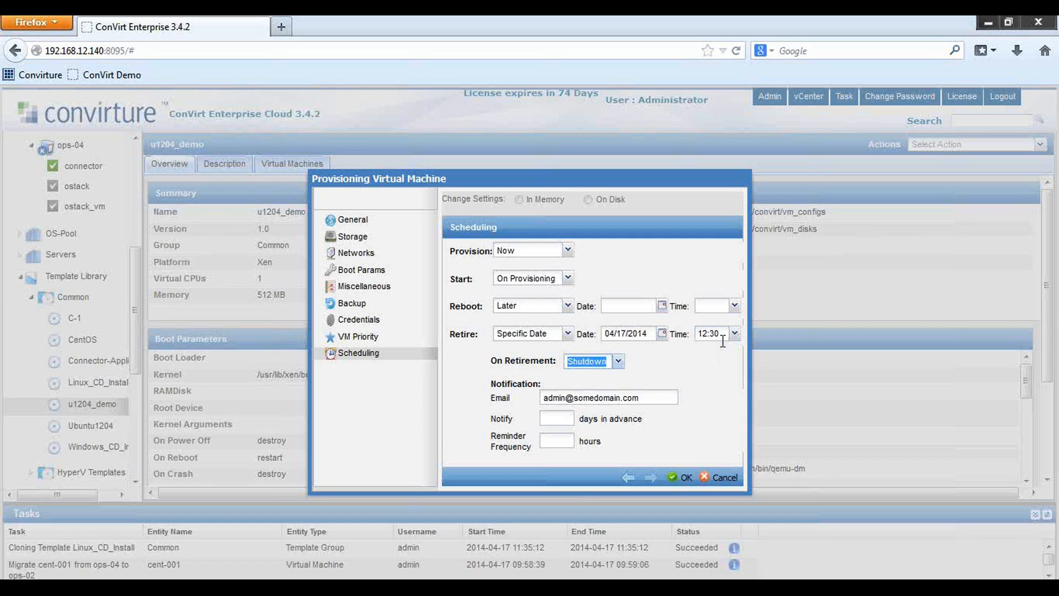
{"action": "left_click", "coordinate": [608, 361]}
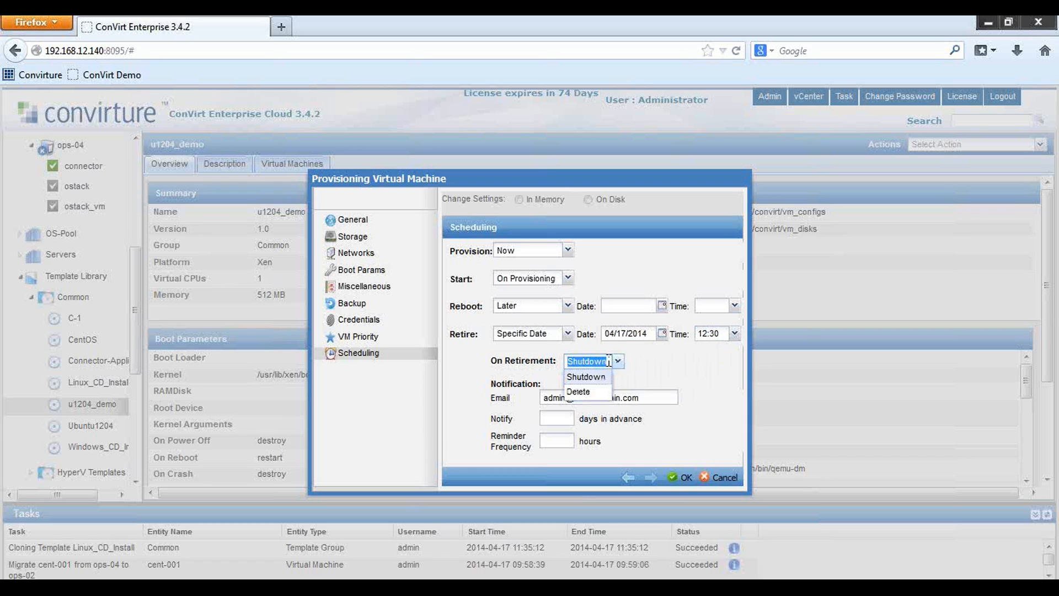
{"action": "left_click", "coordinate": [577, 392]}
Replace the notification email address, notify 1 day ahead, remind every 2 hours, and submit
{"action": "key", "text": "Tab"}
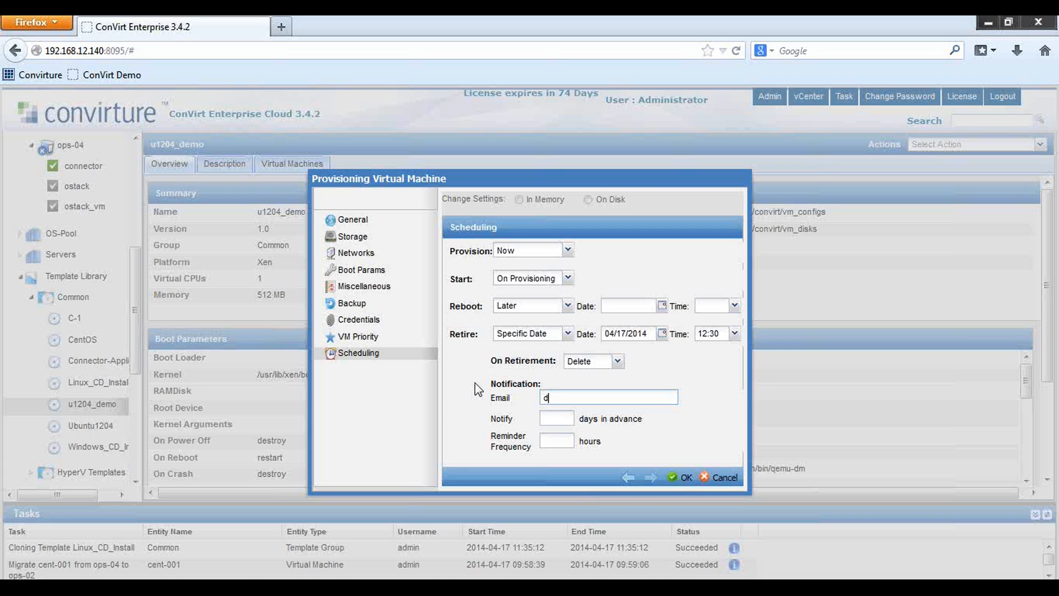
{"action": "key", "text": "Tab"}
{"action": "type", "text": "1"}
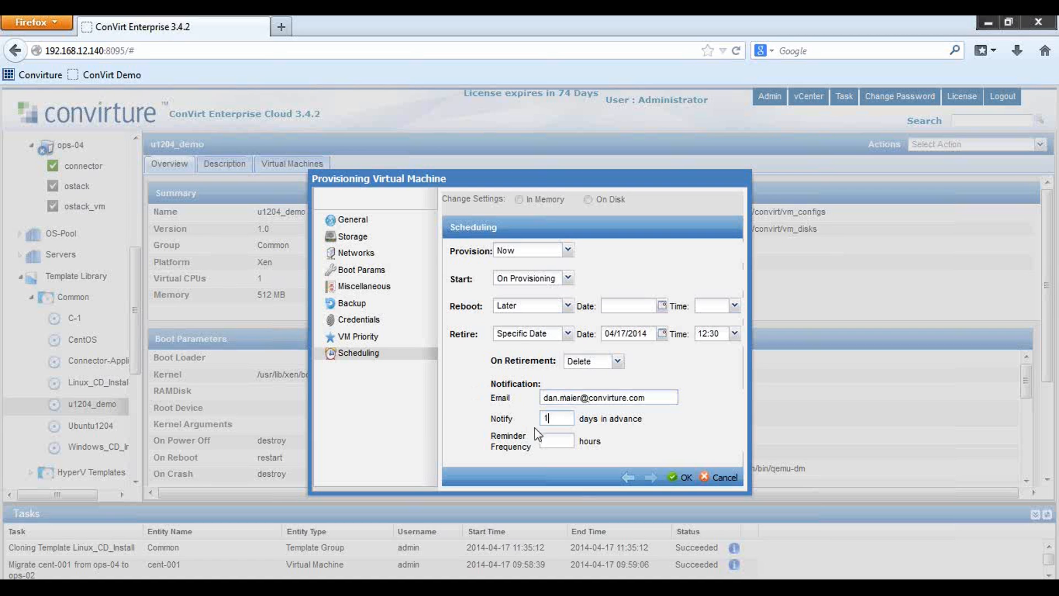
{"action": "left_click", "coordinate": [556, 440]}
{"action": "type", "text": "2"}
{"action": "left_click", "coordinate": [681, 478]}
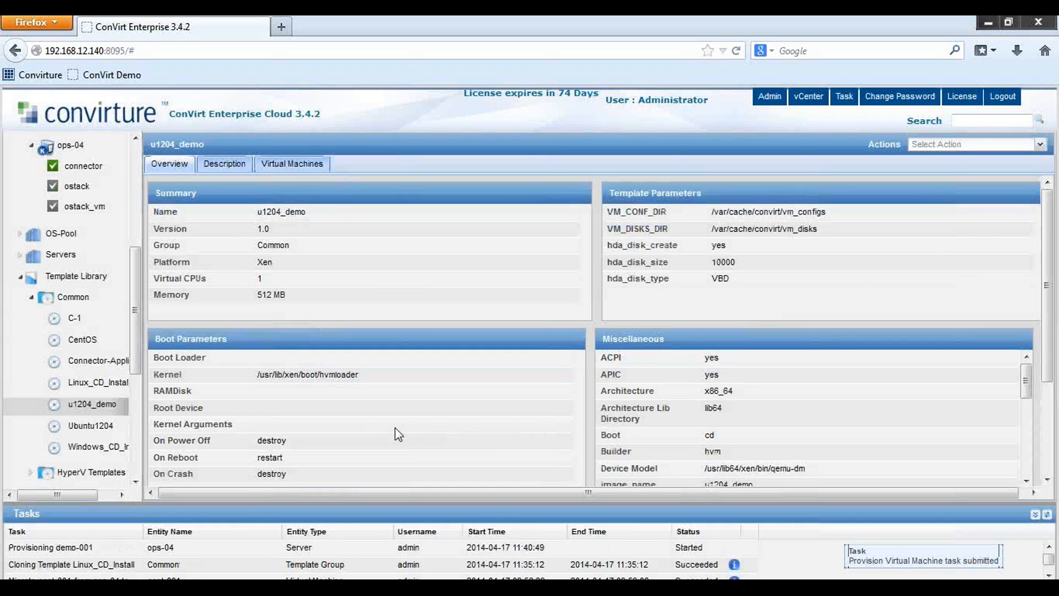
{"action": "left_click_drag", "start_coordinate": [133, 276], "coordinate": [137, 215]}
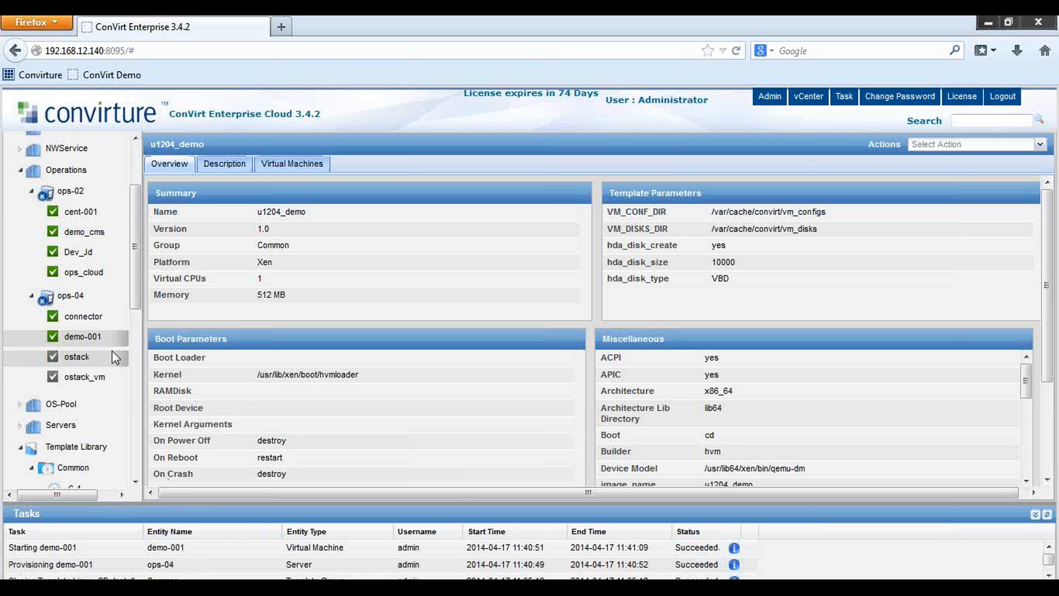
View demo-001's console in the local noVNC viewer, then close the console tab
{"action": "right_click", "coordinate": [90, 347]}
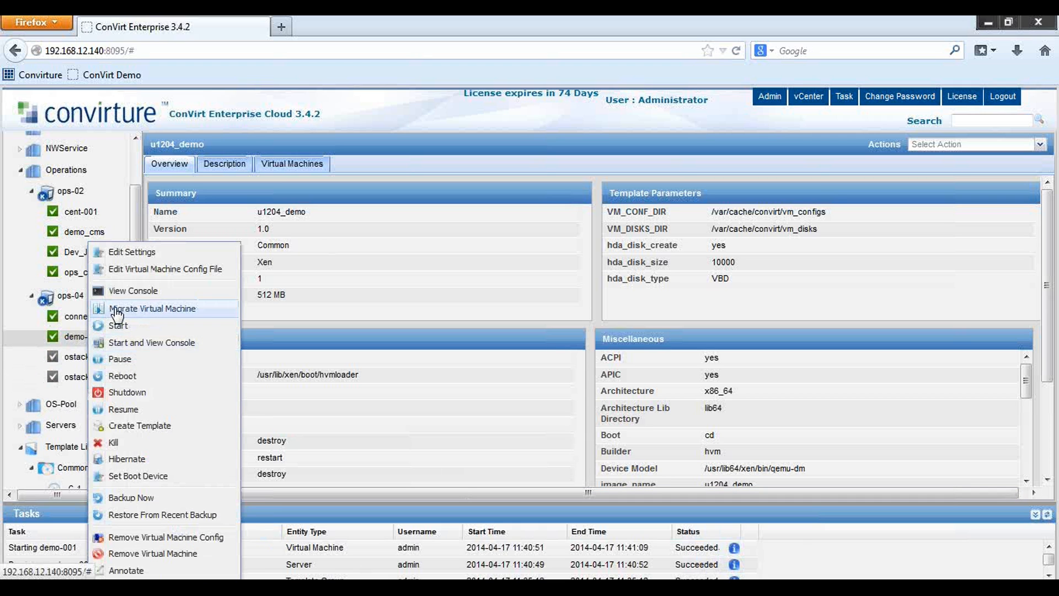
{"action": "left_click", "coordinate": [119, 293]}
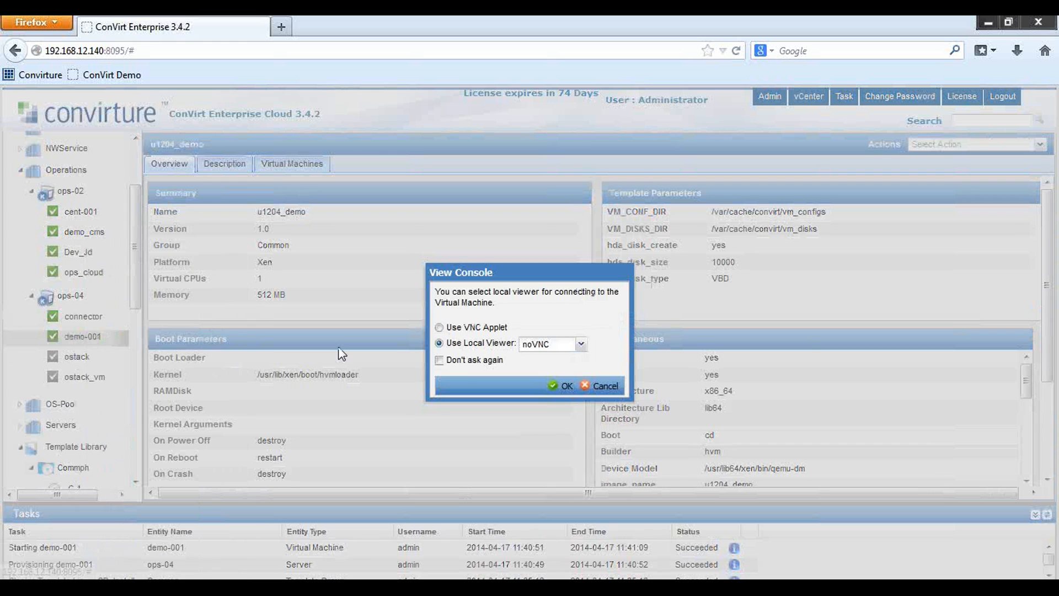
{"action": "left_click", "coordinate": [566, 386]}
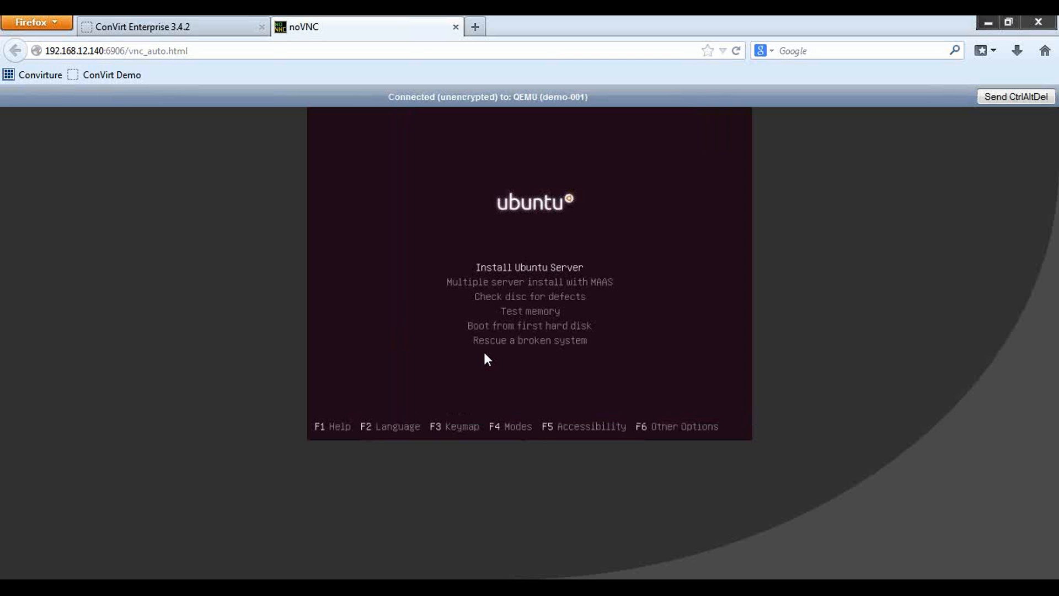
{"action": "left_click", "coordinate": [456, 27]}
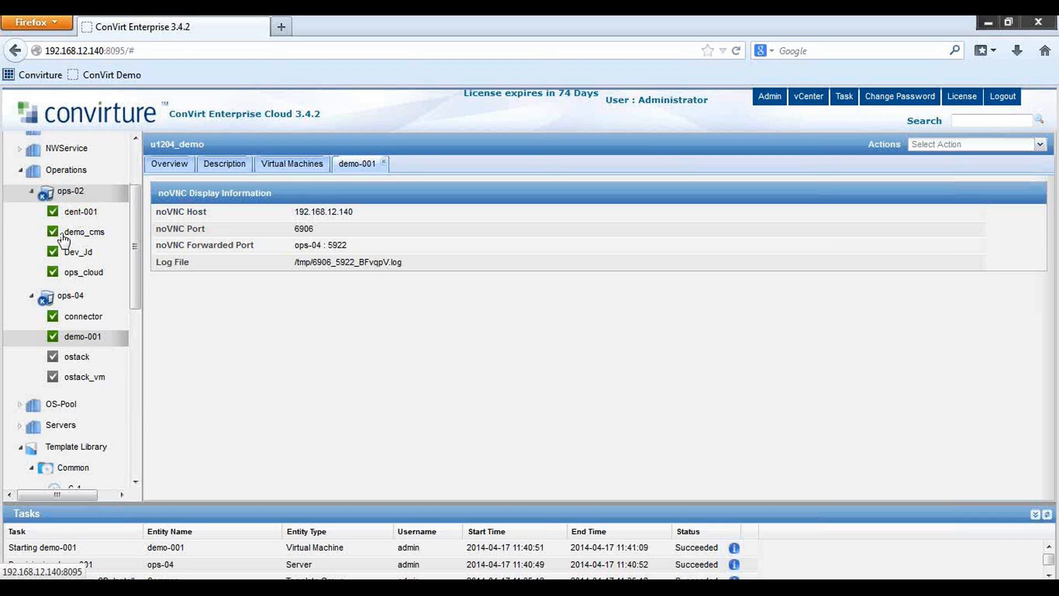
Switch to the PuTTY root shell and start a ping to google.com
{"action": "key", "text": "alt+Tab"}
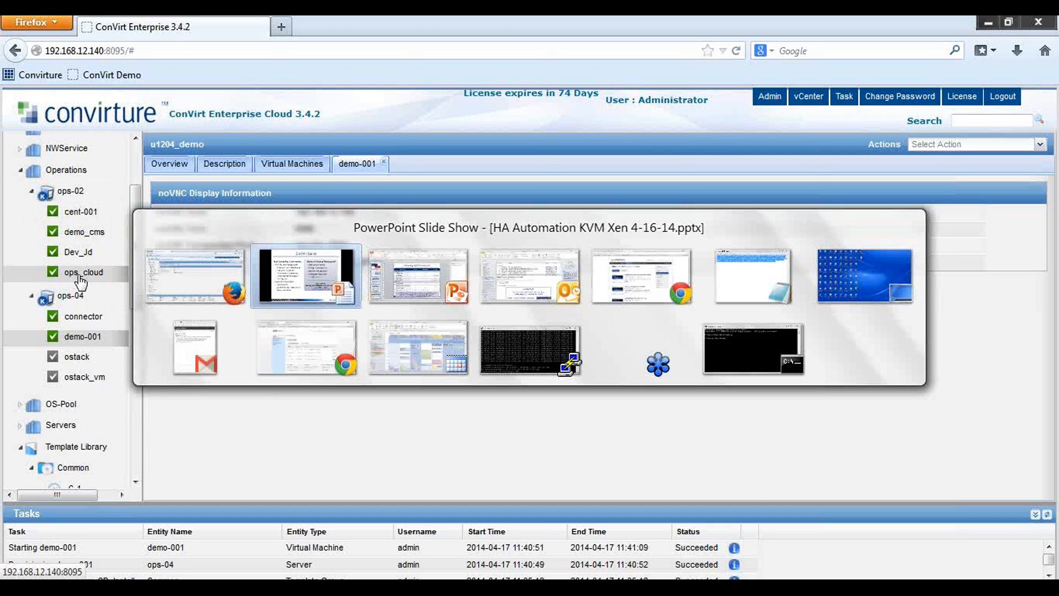
{"action": "key", "text": "alt+Tab"}
{"action": "key", "text": "alt+Tab"}
{"action": "key", "text": "alt+Tab"}
{"action": "key", "text": "alt+Tab"}
{"action": "key", "text": "alt+Tab"}
{"action": "key", "text": "alt+Tab"}
{"action": "key", "text": "alt+Tab"}
{"action": "key", "text": "alt+Tab"}
{"action": "key", "text": "alt+Tab"}
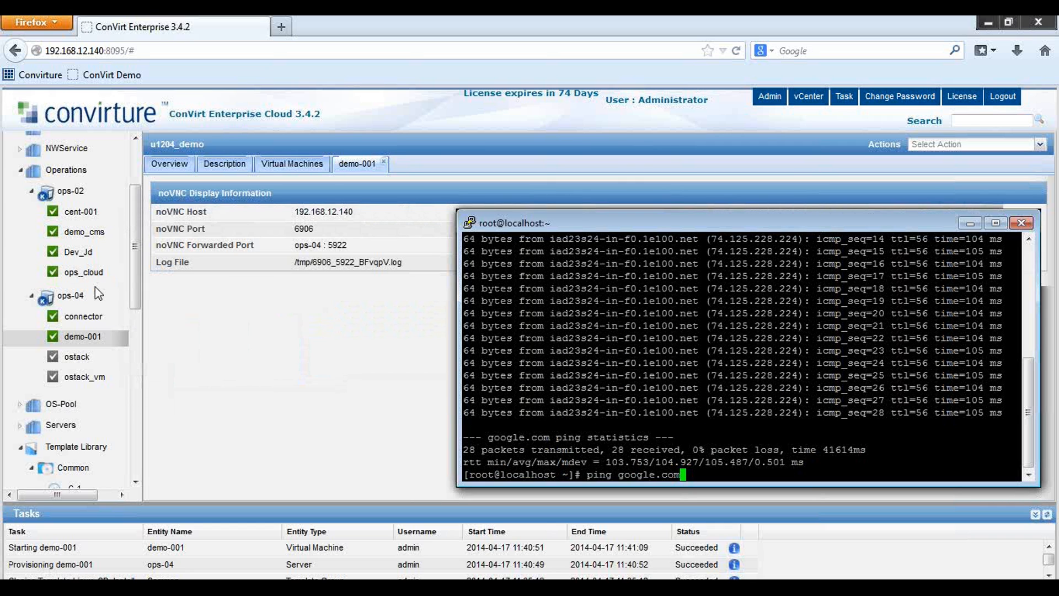
{"action": "key", "text": "Return"}
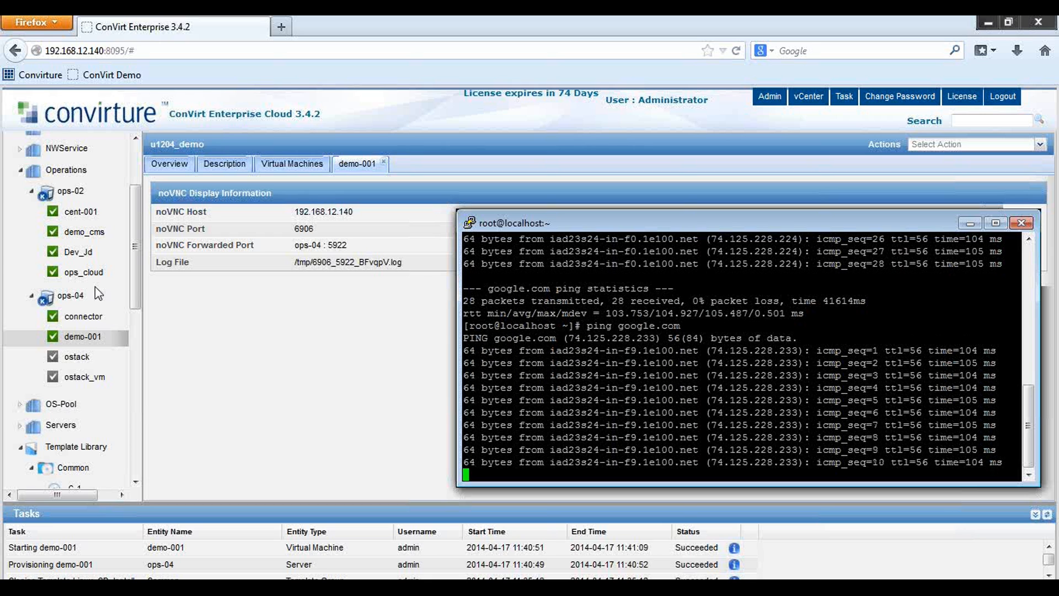
Live-migrate cent-001 from ops-02 to ops-04 and return to the running ping
{"action": "left_click_drag", "start_coordinate": [81, 212], "coordinate": [54, 302]}
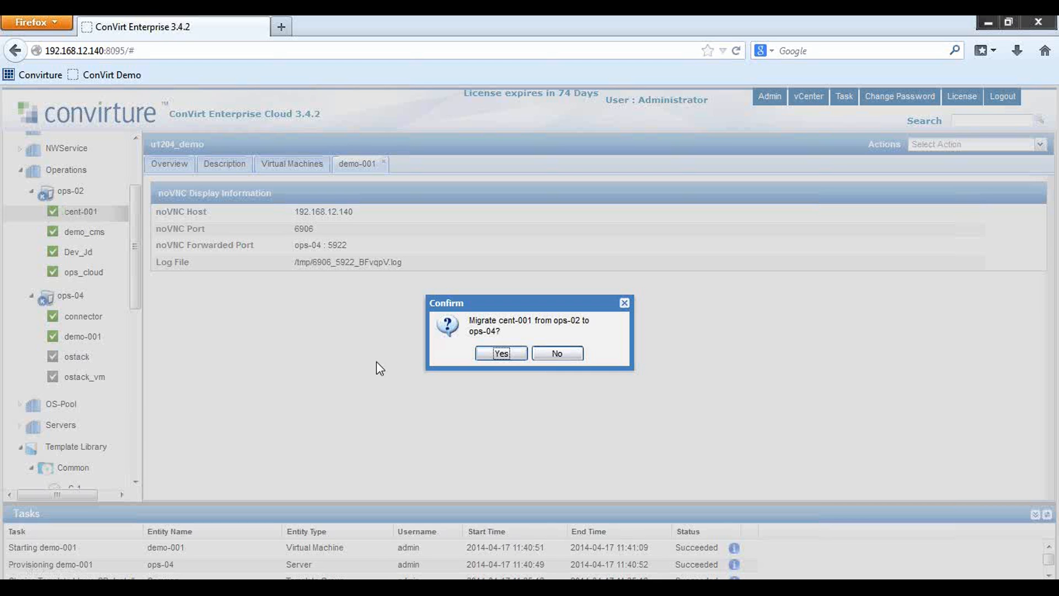
{"action": "left_click", "coordinate": [511, 357]}
{"action": "key", "text": "alt+Tab"}
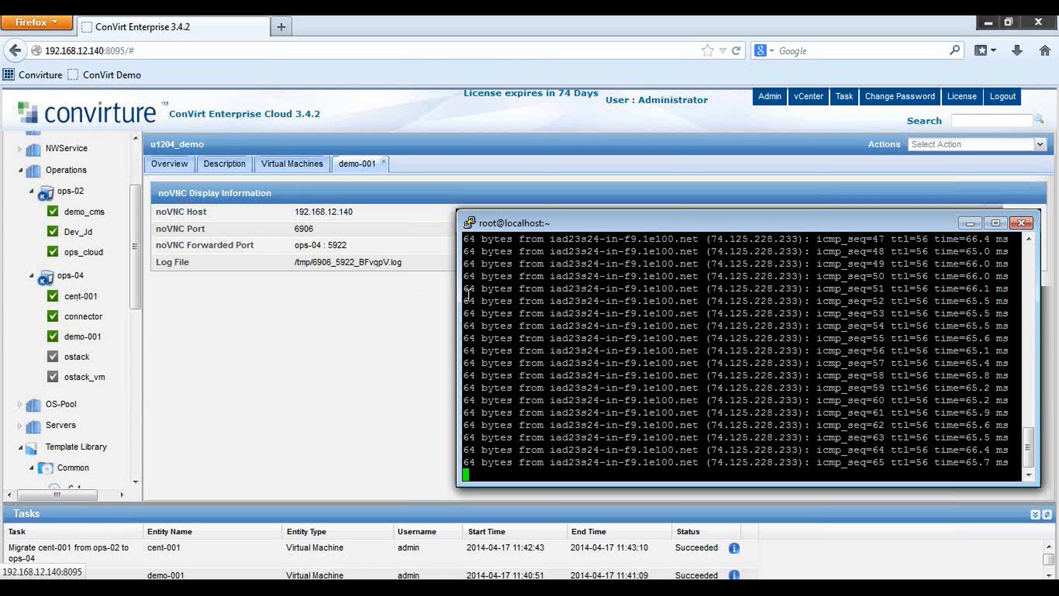
Stop the ping to show 2% packet loss, then return to the Firefox window
{"action": "scroll", "coordinate": [869, 380], "scroll_direction": "up", "scroll_amount": 6}
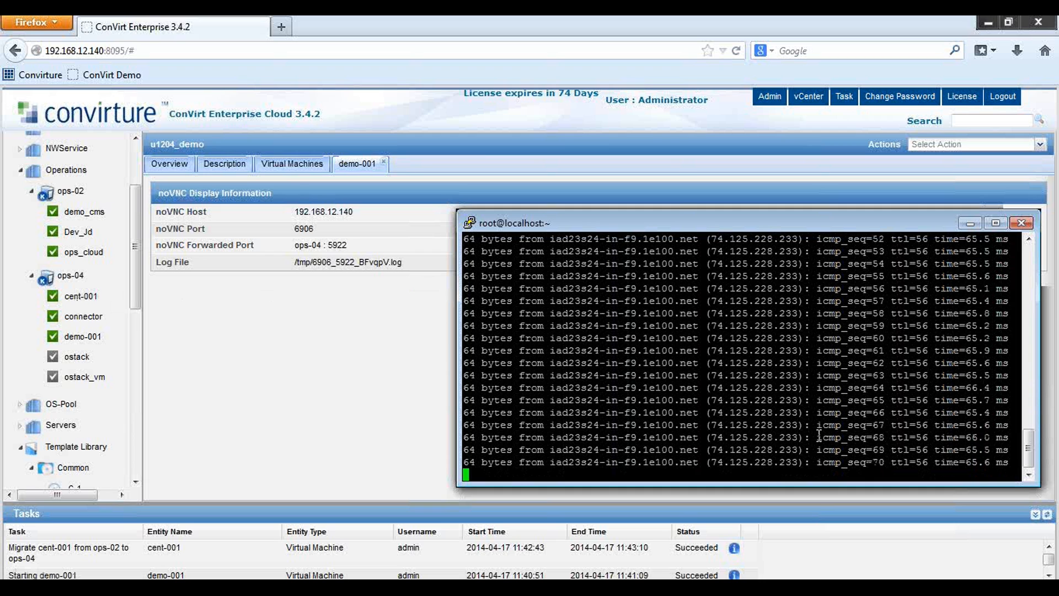
{"action": "key", "text": "ctrl+c"}
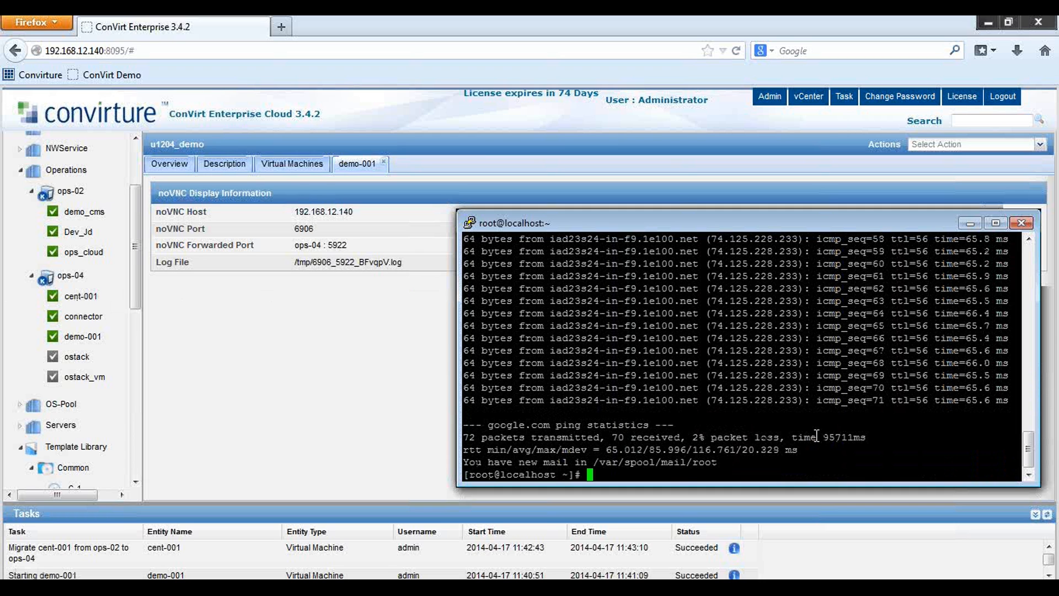
{"action": "left_click", "coordinate": [387, 75]}
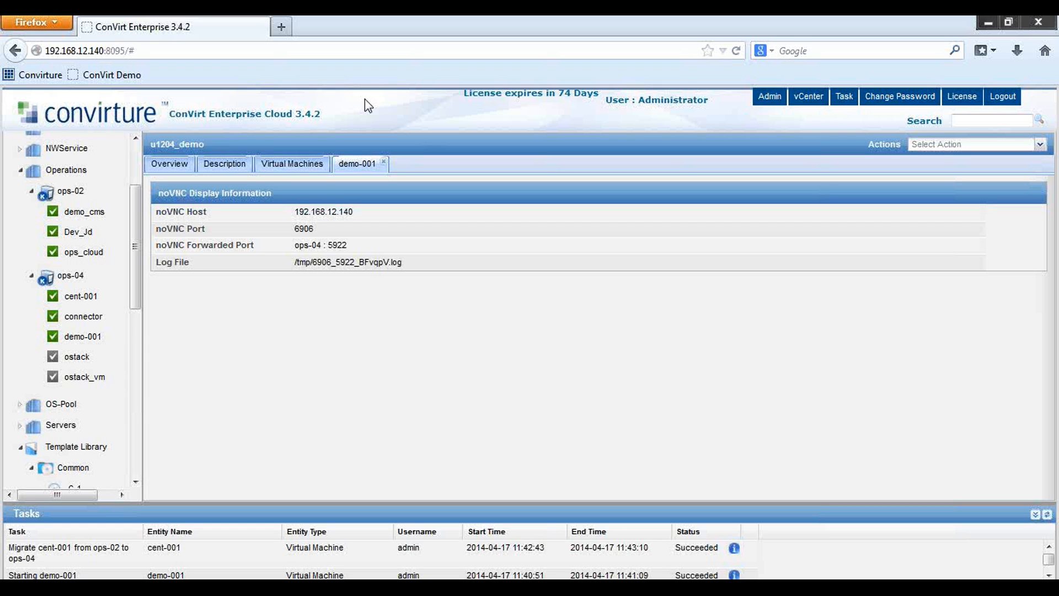
Select the Operations pool and open its Configure High Availability dialog
{"action": "left_click", "coordinate": [169, 165]}
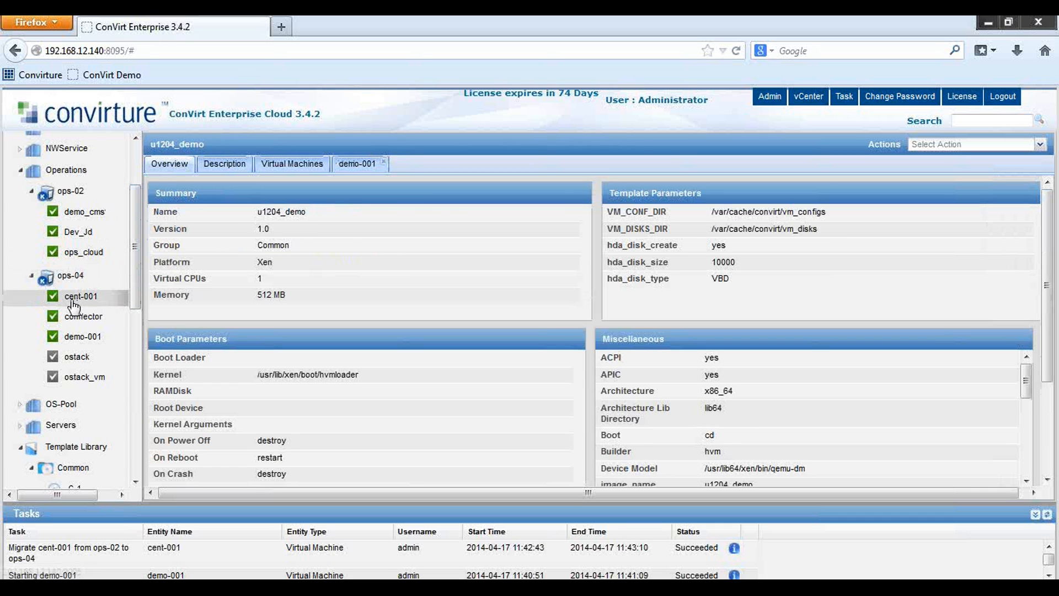
{"action": "left_click", "coordinate": [65, 171]}
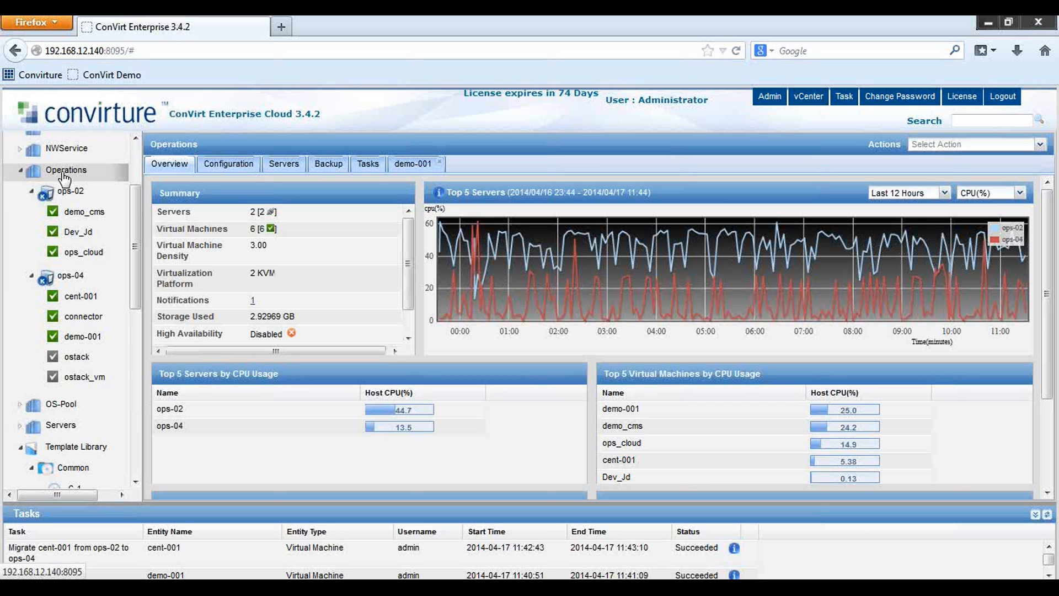
{"action": "right_click", "coordinate": [64, 174]}
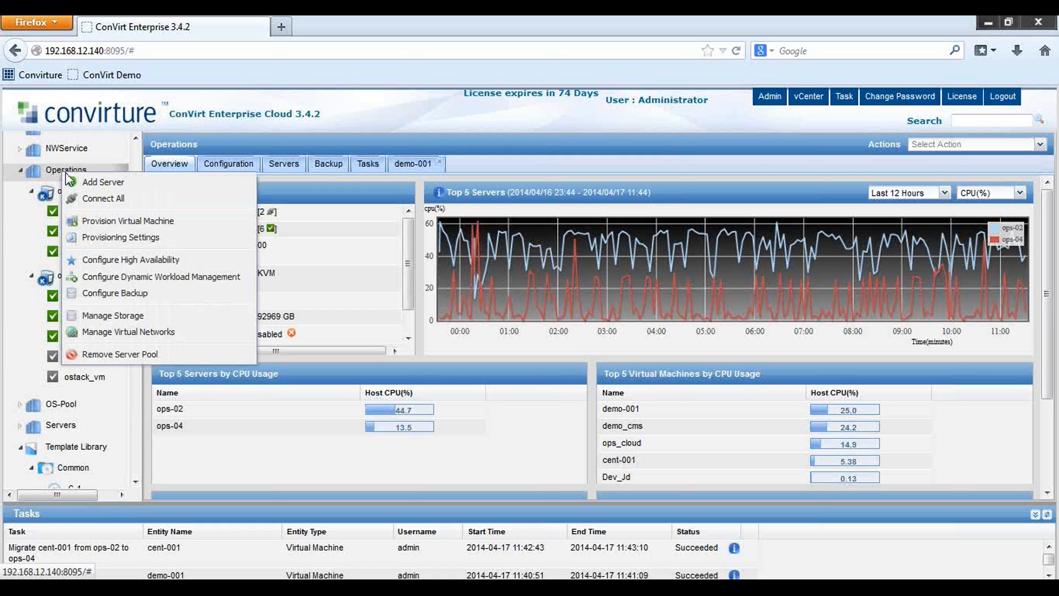
{"action": "left_click", "coordinate": [136, 263]}
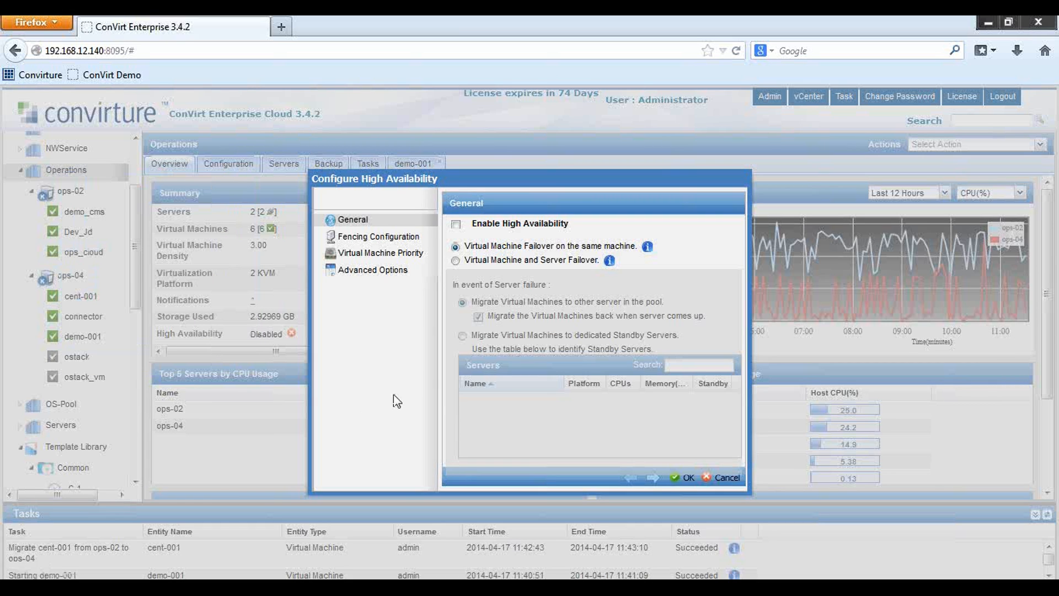
Tick Enable High Availability and choose Virtual Machine and Server Failover
{"action": "left_click", "coordinate": [456, 225]}
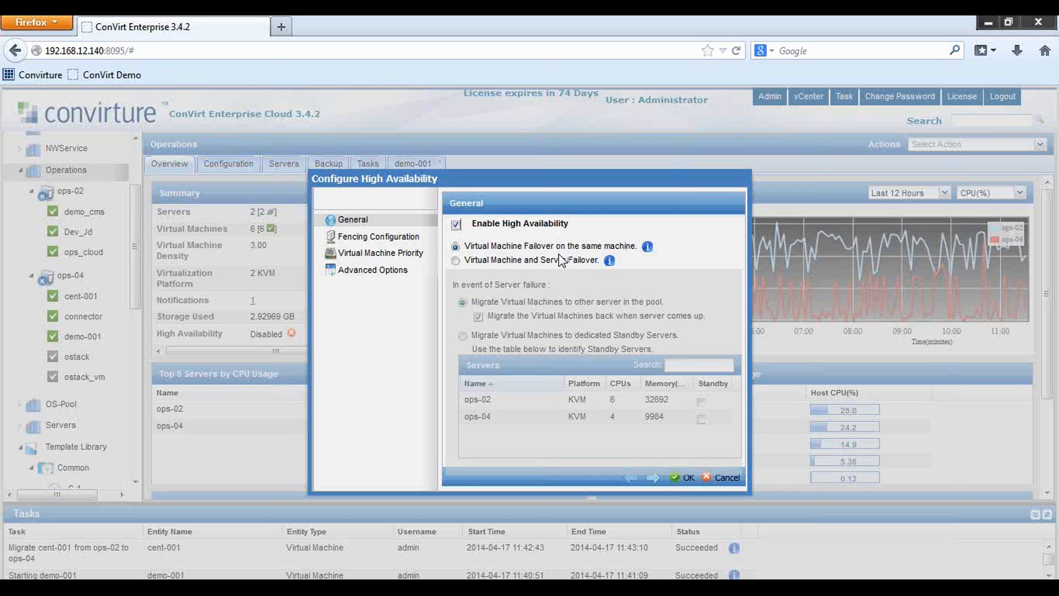
{"action": "left_click", "coordinate": [465, 263]}
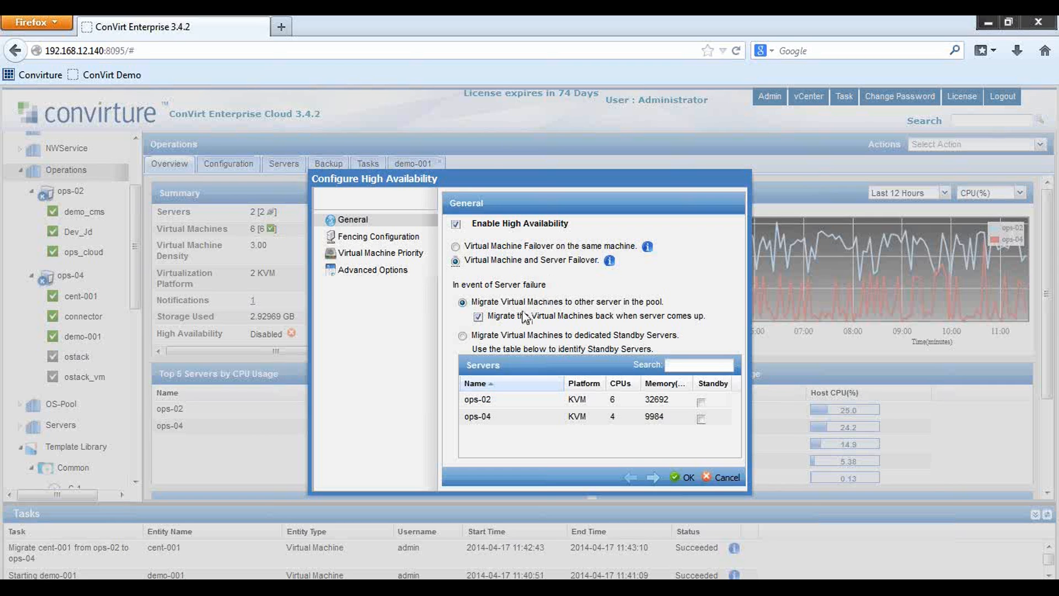
Fail VMs over to other pool servers, moving them back on recovery, and open Fencing Configuration
{"action": "left_click", "coordinate": [478, 317]}
{"action": "left_click", "coordinate": [478, 317]}
{"action": "left_click", "coordinate": [462, 335]}
{"action": "left_click", "coordinate": [462, 302]}
{"action": "left_click", "coordinate": [478, 317]}
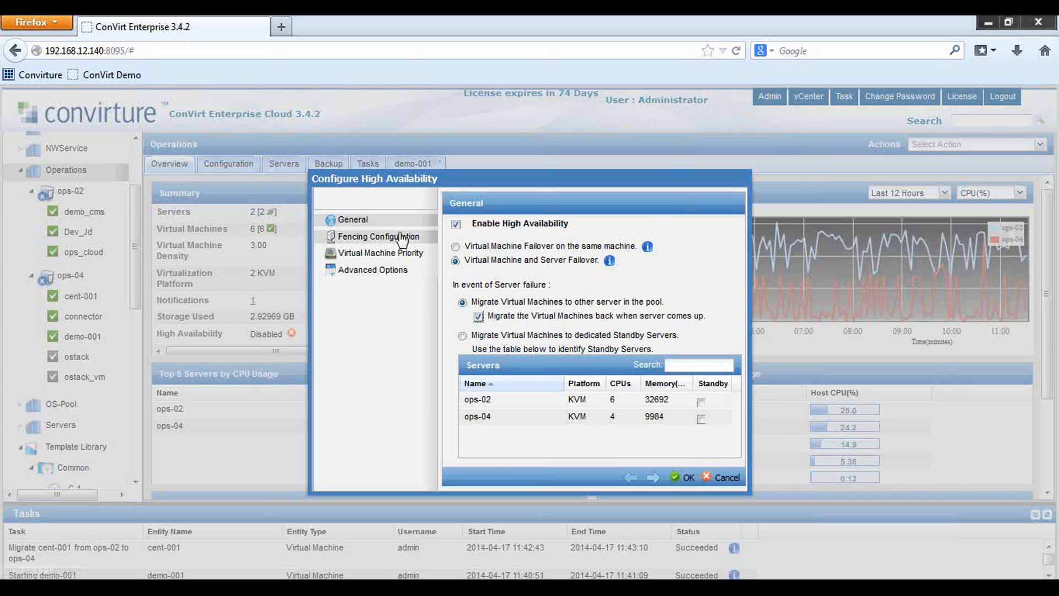
{"action": "left_click", "coordinate": [379, 236]}
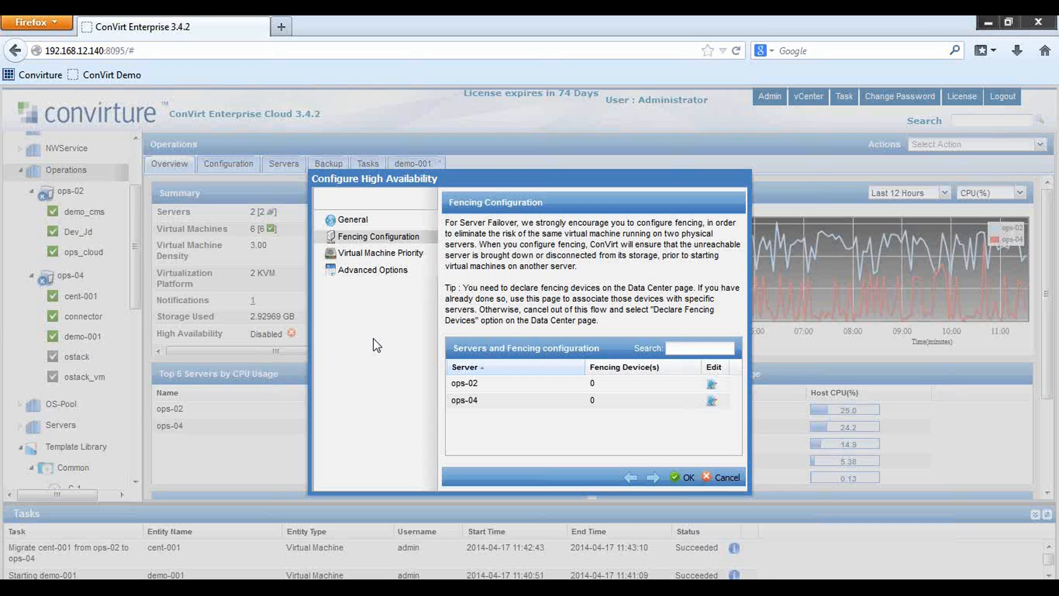
Start adding a new fencing device for ops-02, then cancel it
{"action": "left_click", "coordinate": [711, 385]}
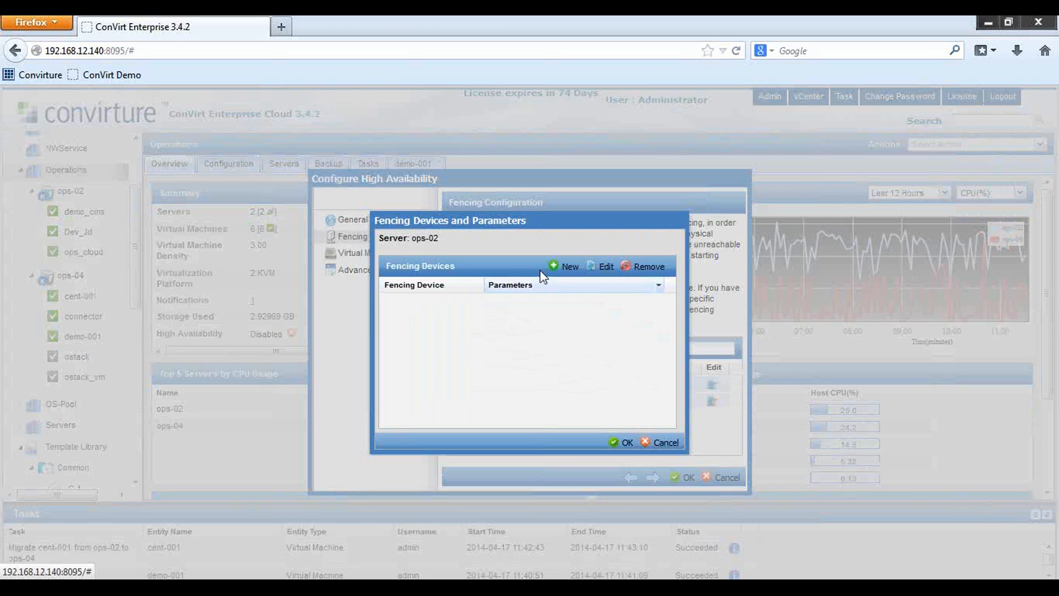
{"action": "left_click", "coordinate": [563, 268]}
{"action": "left_click", "coordinate": [585, 253]}
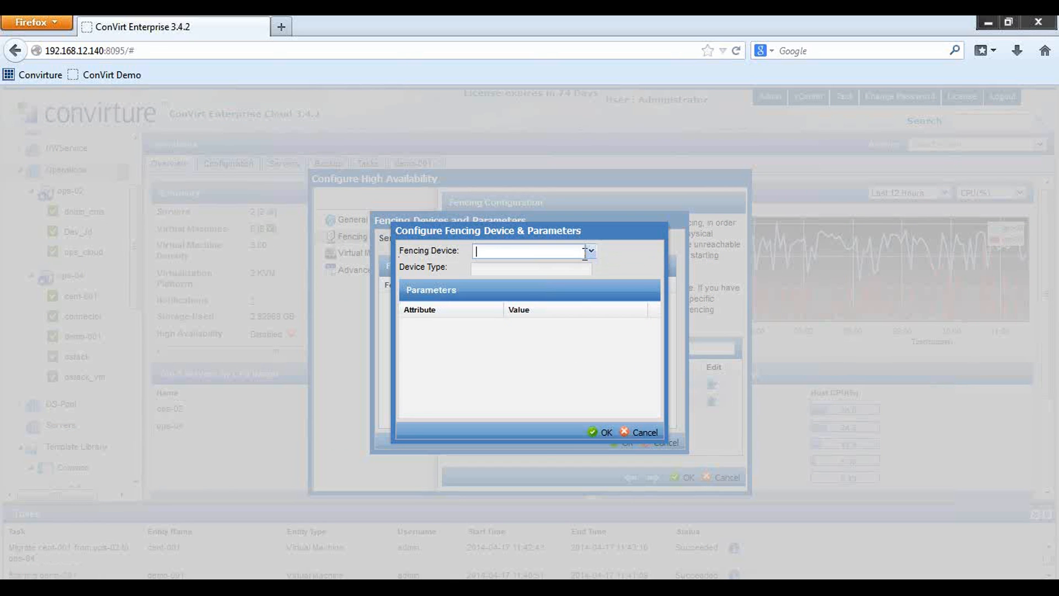
{"action": "left_click", "coordinate": [642, 433]}
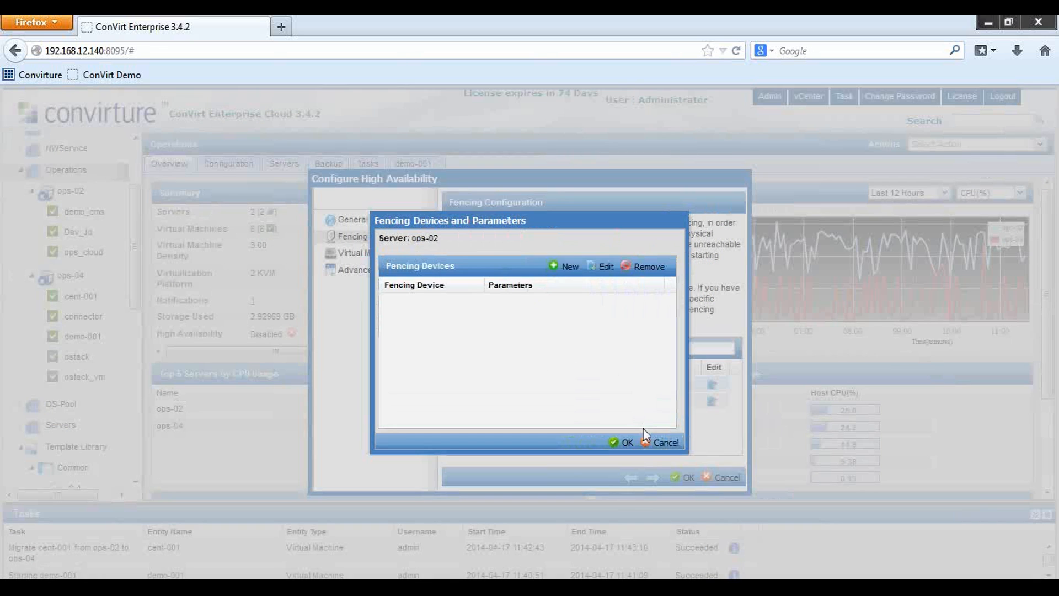
Assign West-CA-Power-strip on port 4 with Reboot action to ops-02 and save
{"action": "left_click", "coordinate": [567, 269]}
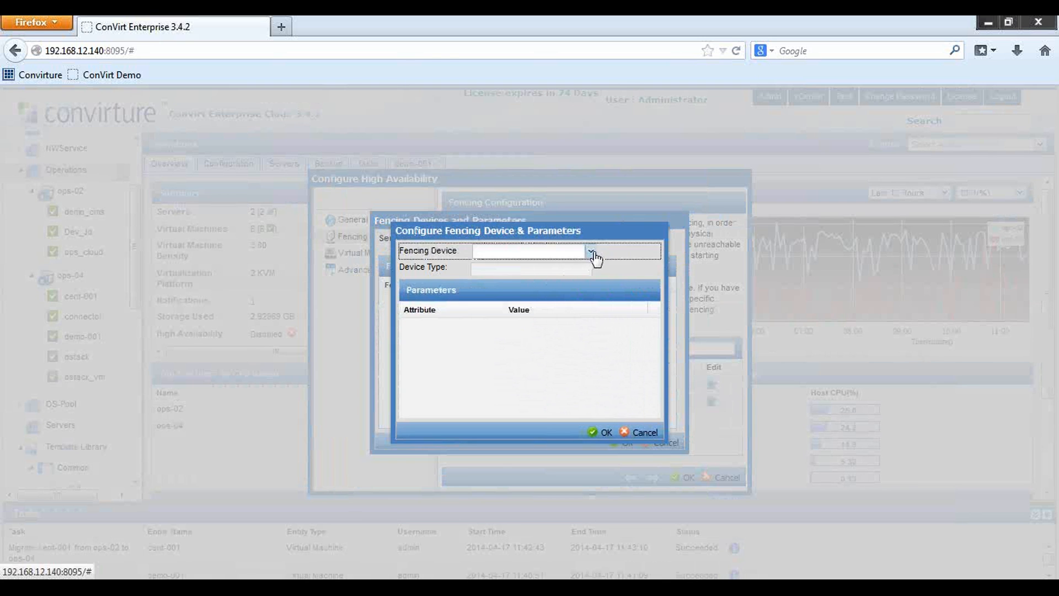
{"action": "left_click", "coordinate": [590, 251]}
{"action": "left_click", "coordinate": [543, 267]}
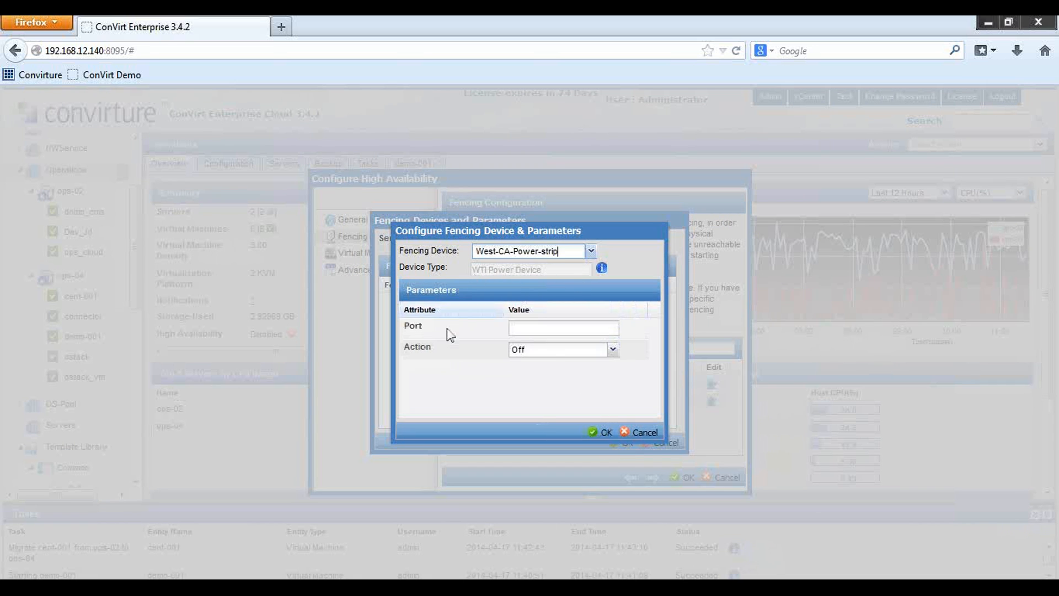
{"action": "left_click", "coordinate": [551, 329]}
{"action": "type", "text": "4"}
{"action": "left_click", "coordinate": [612, 349]}
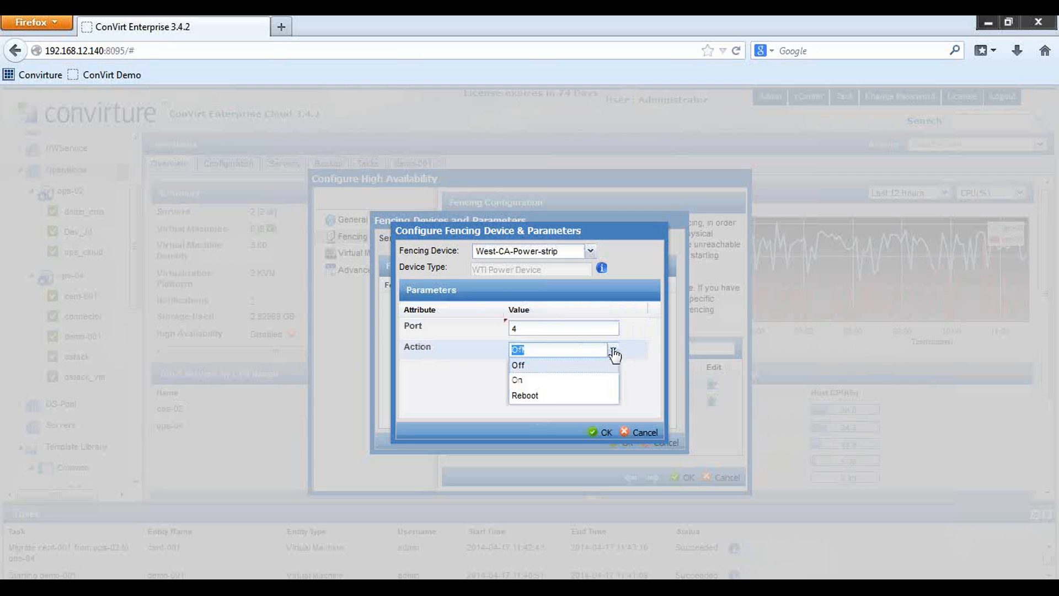
{"action": "left_click", "coordinate": [524, 397]}
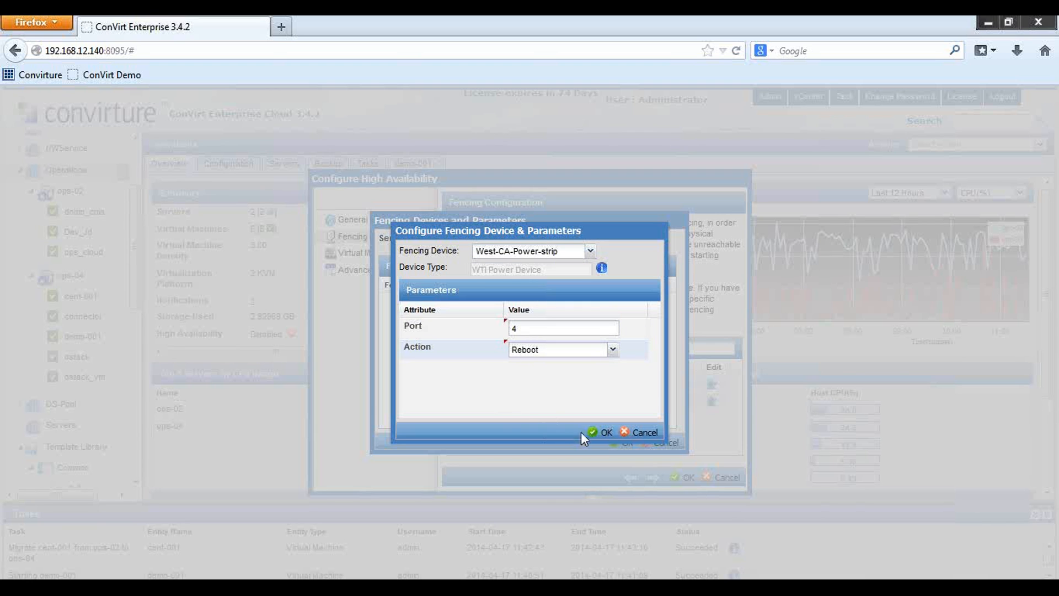
{"action": "left_click", "coordinate": [598, 432]}
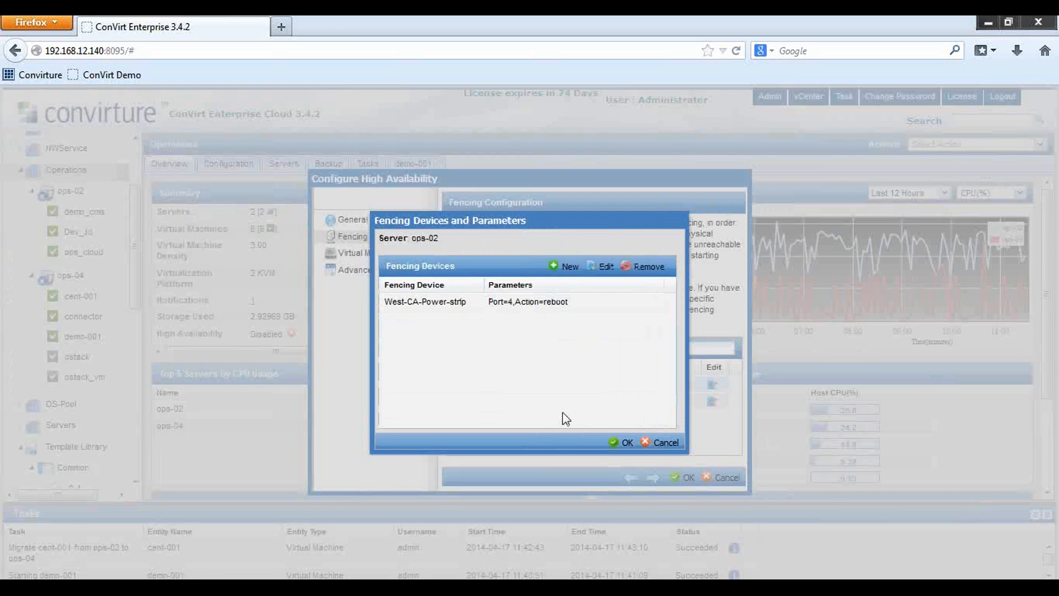
{"action": "left_click", "coordinate": [623, 443]}
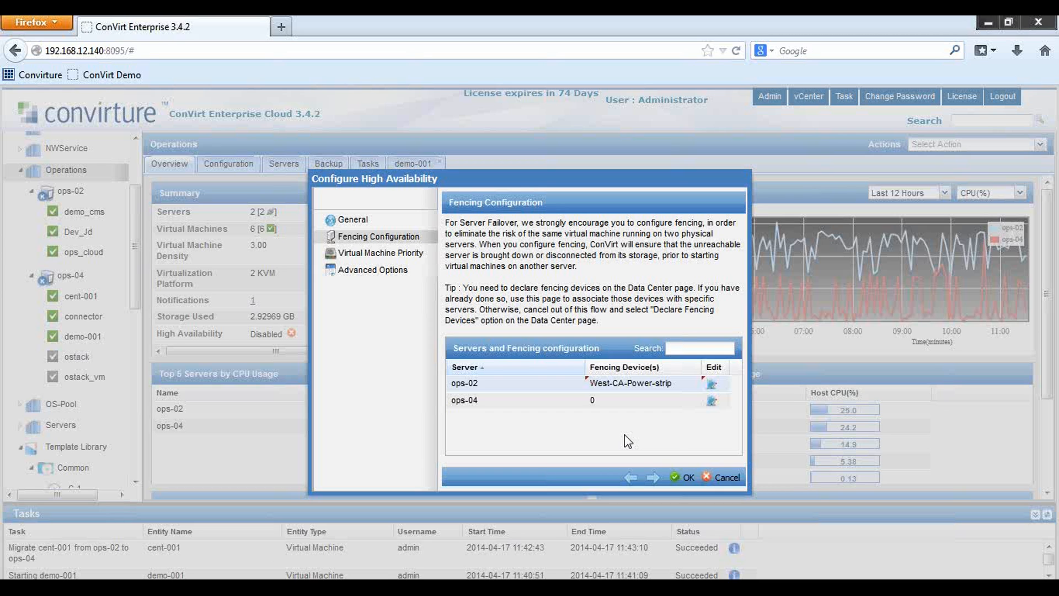
Fence ops-04 with West-CA-Power-strip on port 3 with Reboot, then show the VM priorities
{"action": "left_click", "coordinate": [712, 401]}
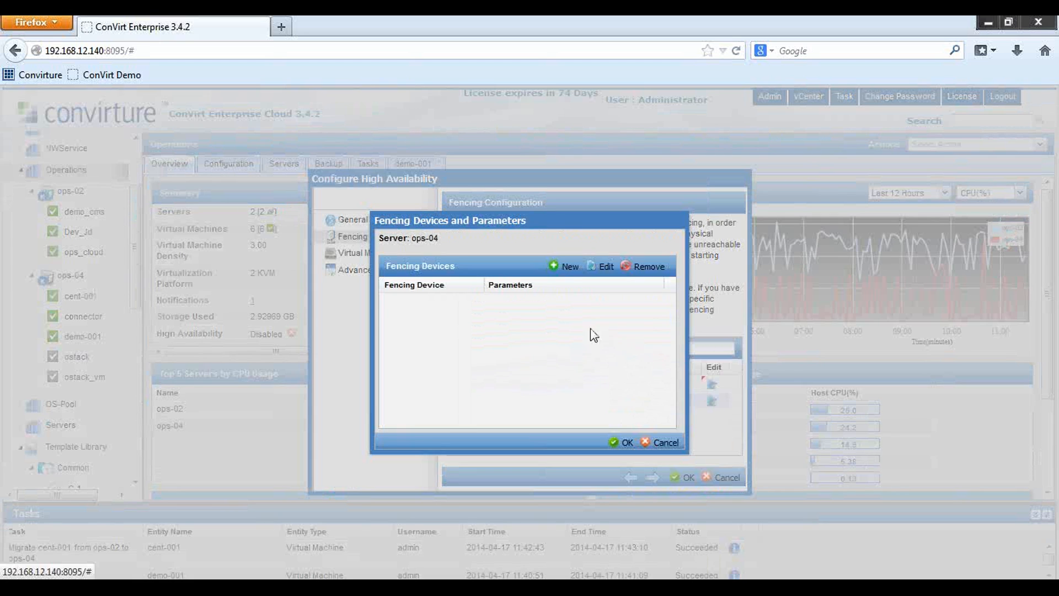
{"action": "left_click", "coordinate": [565, 266]}
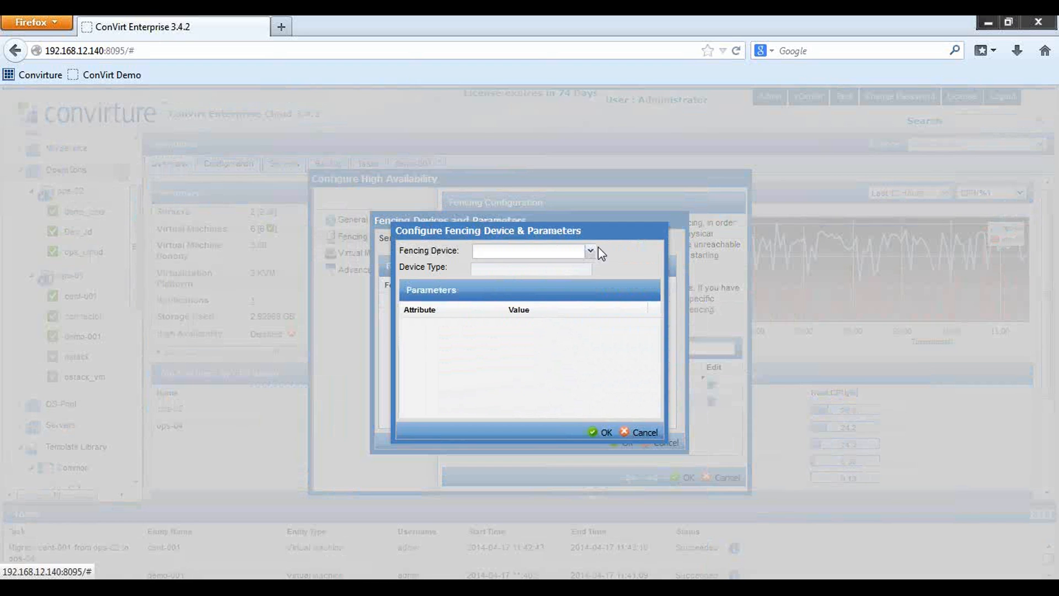
{"action": "left_click", "coordinate": [590, 251]}
{"action": "left_click", "coordinate": [589, 252]}
{"action": "left_click", "coordinate": [590, 253]}
{"action": "left_click", "coordinate": [561, 268]}
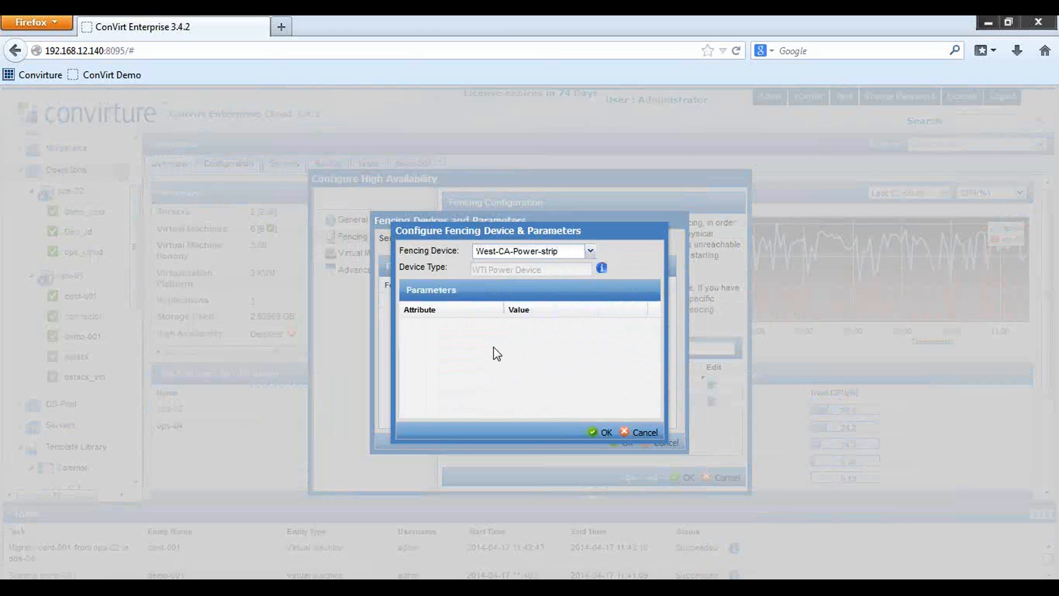
{"action": "left_click", "coordinate": [539, 327]}
{"action": "type", "text": "3"}
{"action": "left_click", "coordinate": [612, 349]}
{"action": "left_click", "coordinate": [538, 392]}
{"action": "left_click", "coordinate": [601, 433]}
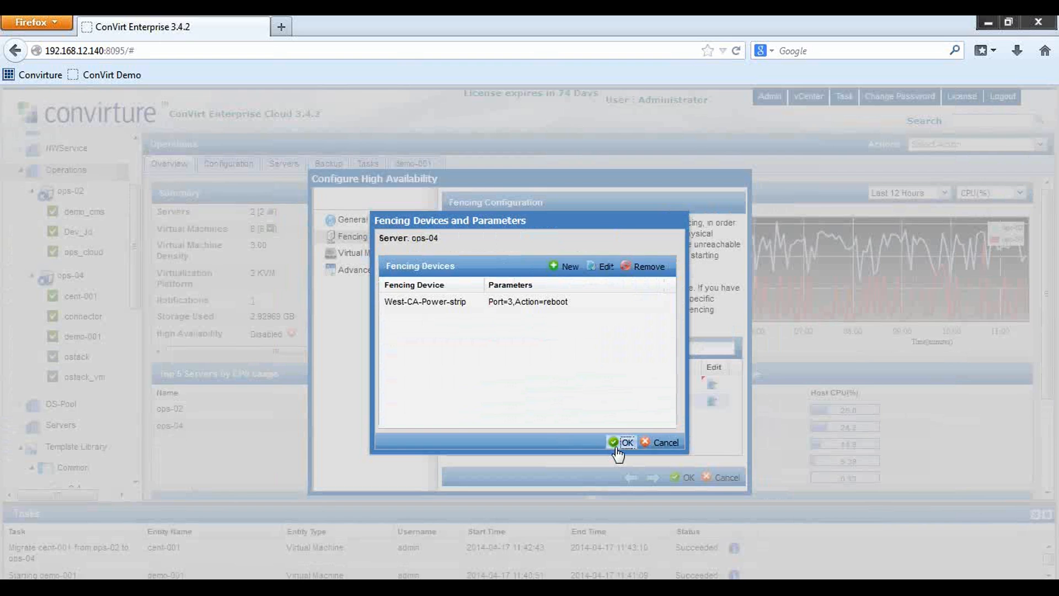
{"action": "left_click", "coordinate": [618, 445]}
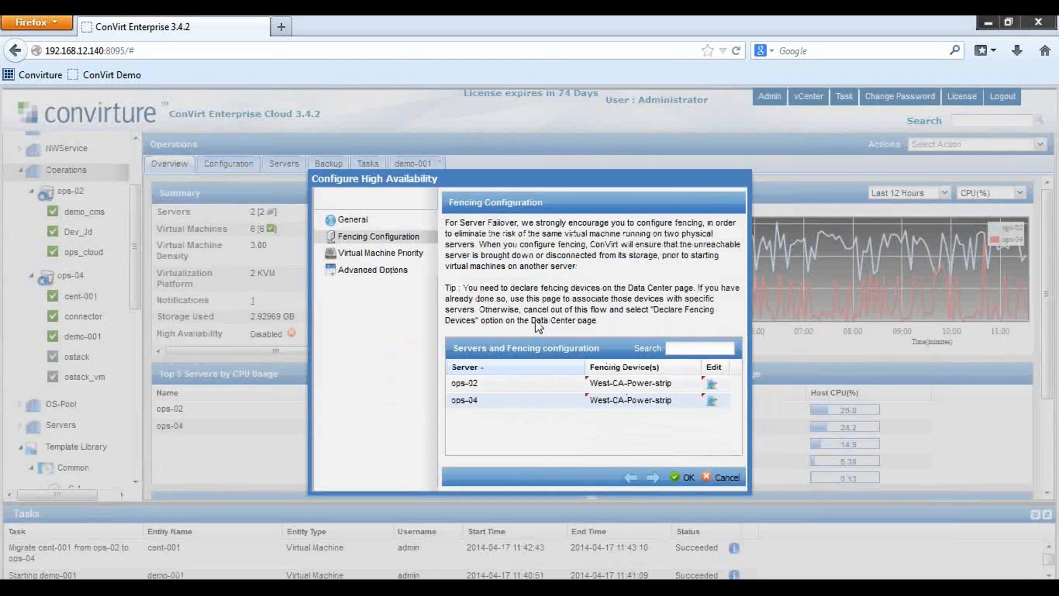
{"action": "left_click", "coordinate": [391, 264]}
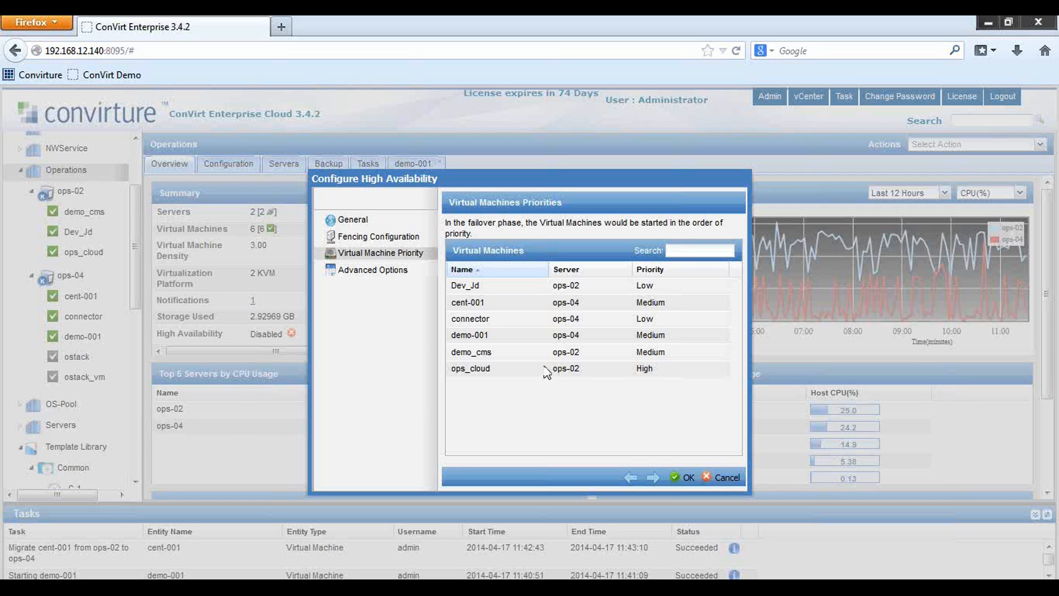
Set demo-001's failover priority to Critical and go to Advanced Options
{"action": "left_click", "coordinate": [664, 339]}
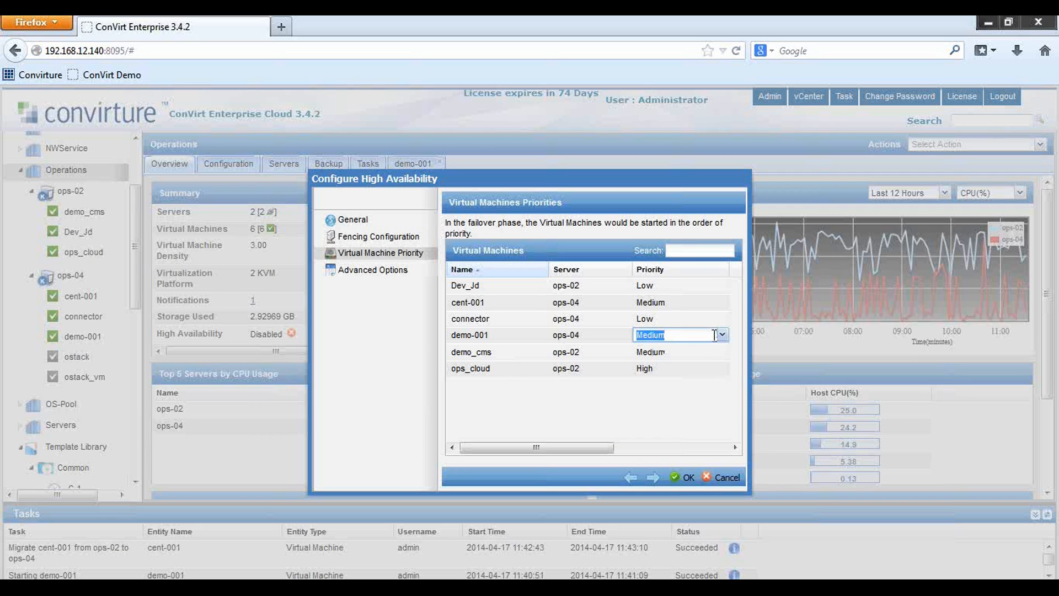
{"action": "left_click", "coordinate": [722, 335]}
{"action": "left_click", "coordinate": [651, 394]}
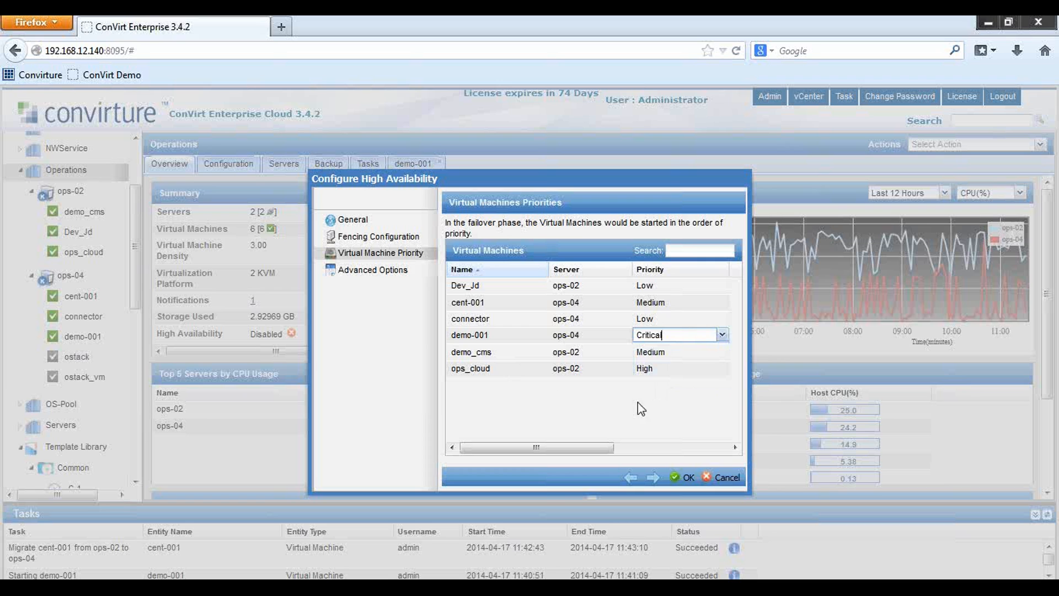
{"action": "left_click", "coordinate": [541, 394]}
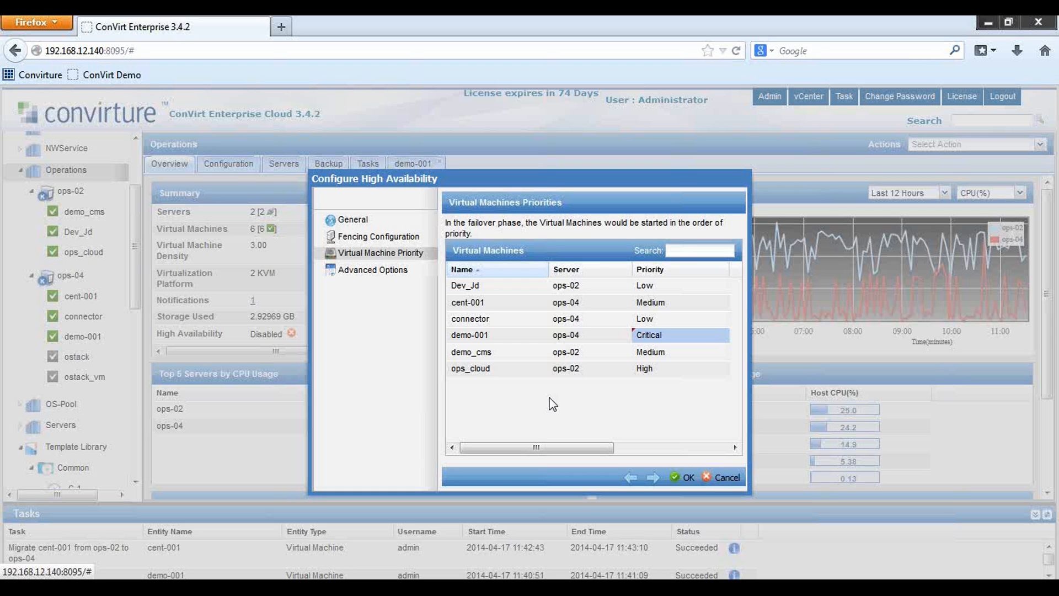
{"action": "left_click", "coordinate": [381, 273]}
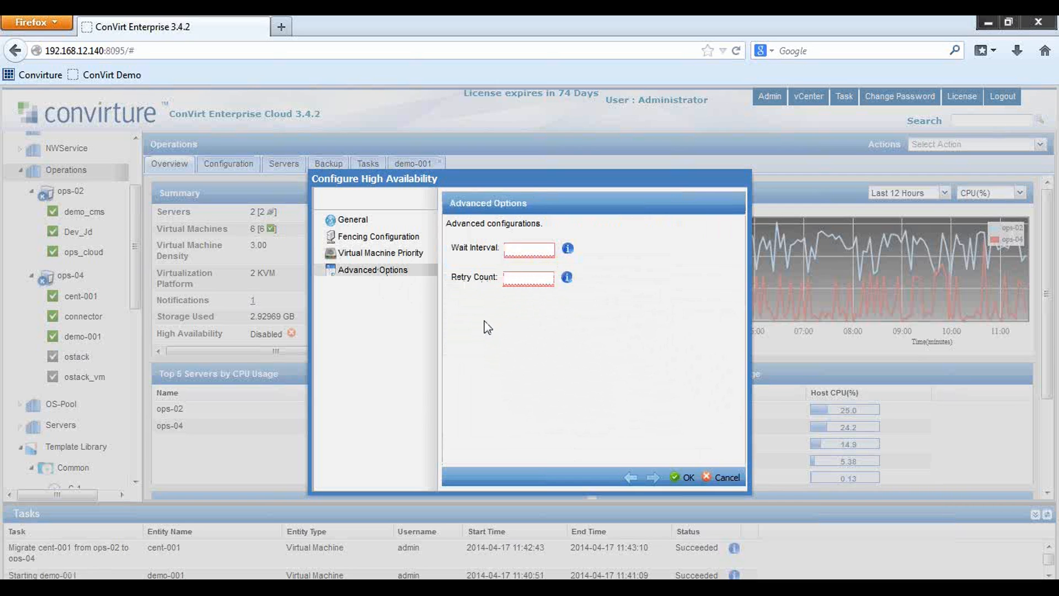
Return to General, submit the HA configuration, and dismiss the success message
{"action": "left_click", "coordinate": [347, 222]}
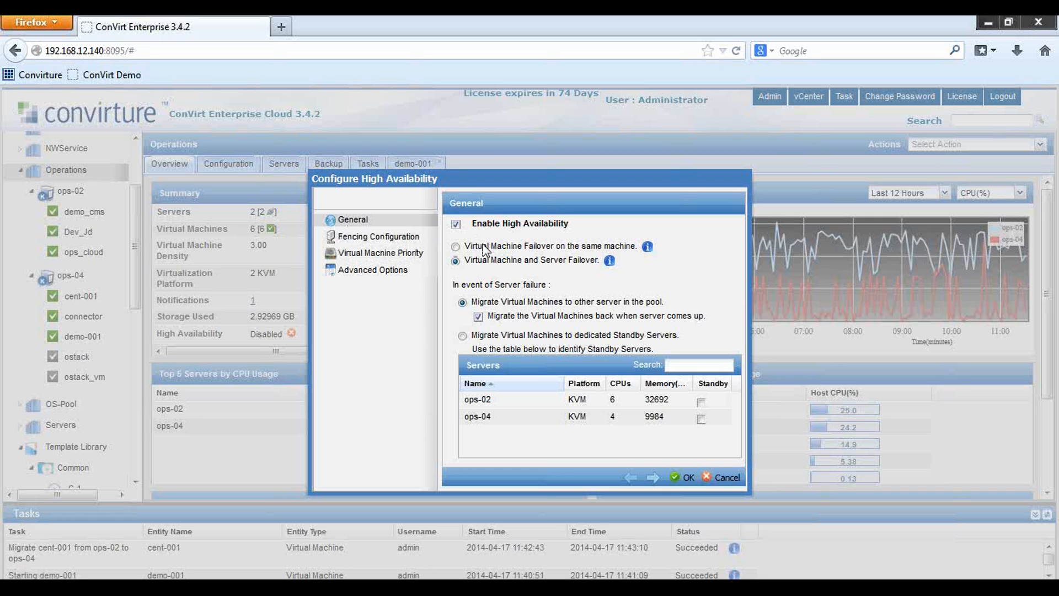
{"action": "left_click", "coordinate": [687, 478]}
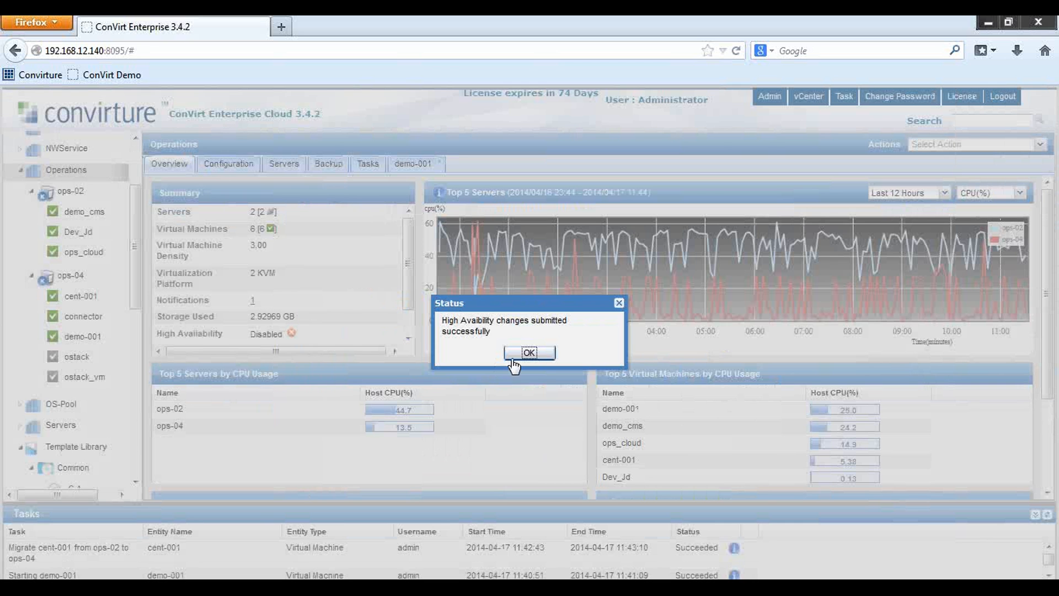
{"action": "left_click", "coordinate": [534, 353]}
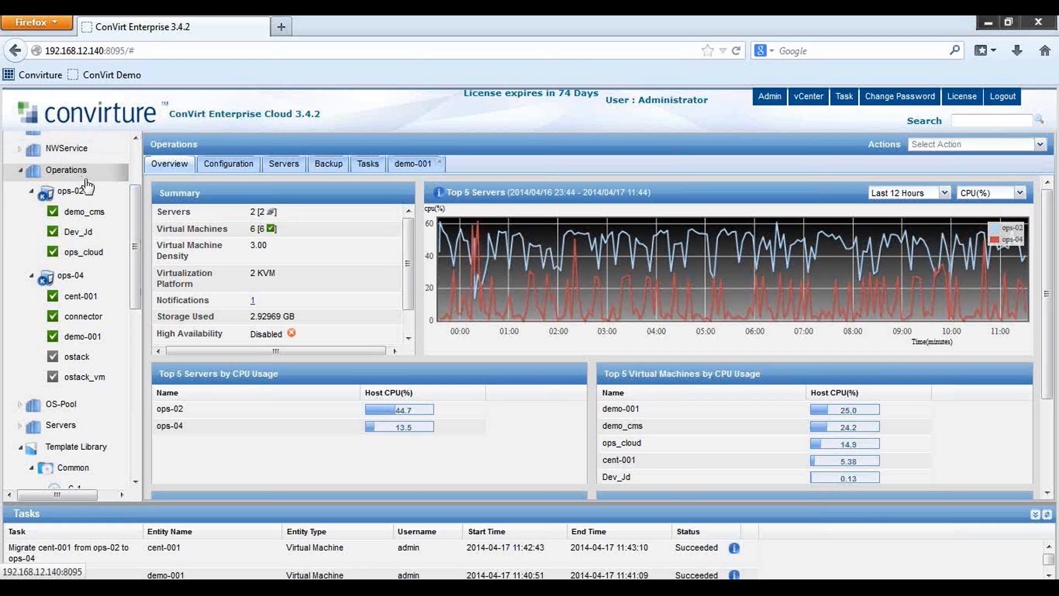
Open the Operations pool's context menu from the navigation tree
{"action": "right_click", "coordinate": [20, 173]}
{"action": "left_click", "coordinate": [41, 172]}
{"action": "right_click", "coordinate": [62, 171]}
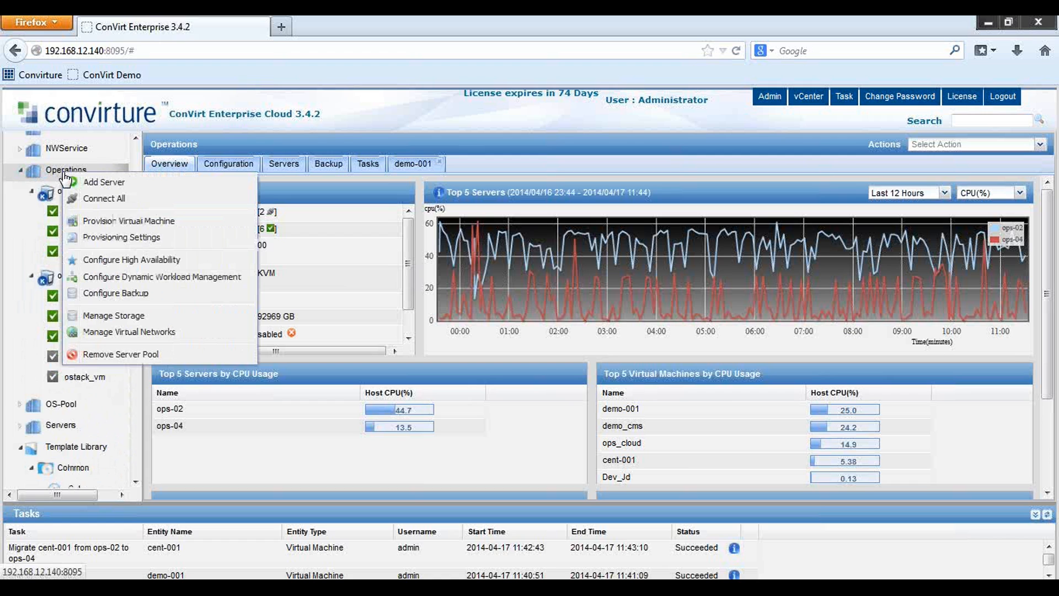
{"action": "right_click", "coordinate": [114, 269]}
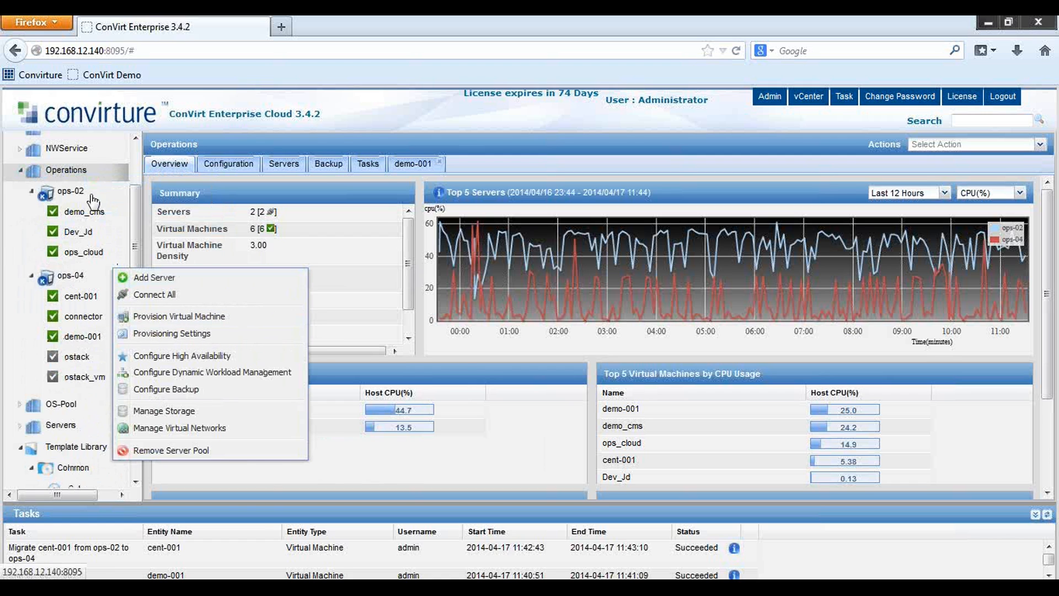
{"action": "left_click", "coordinate": [78, 175]}
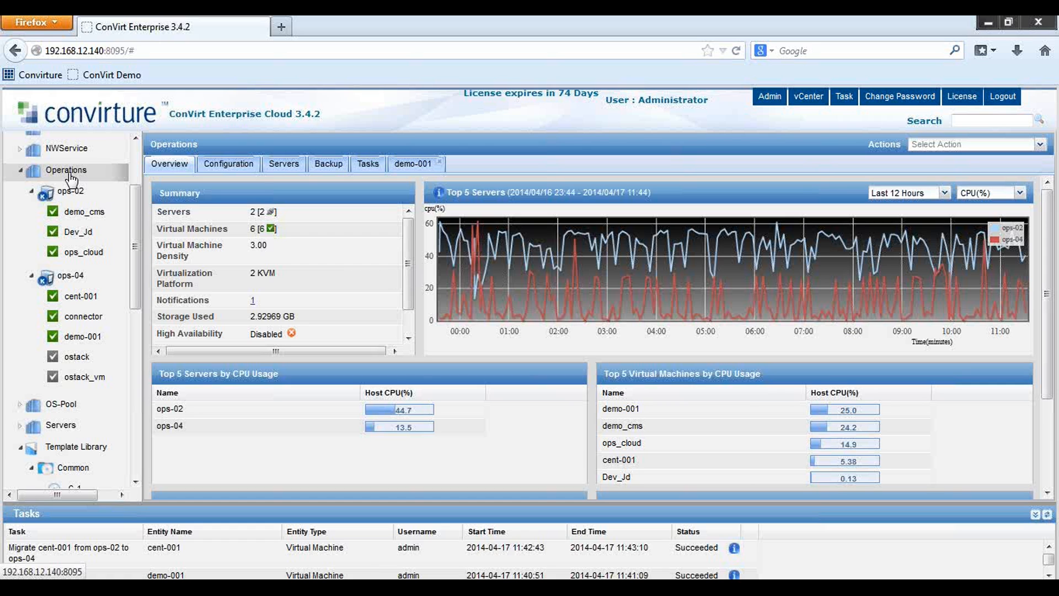
{"action": "right_click", "coordinate": [71, 178]}
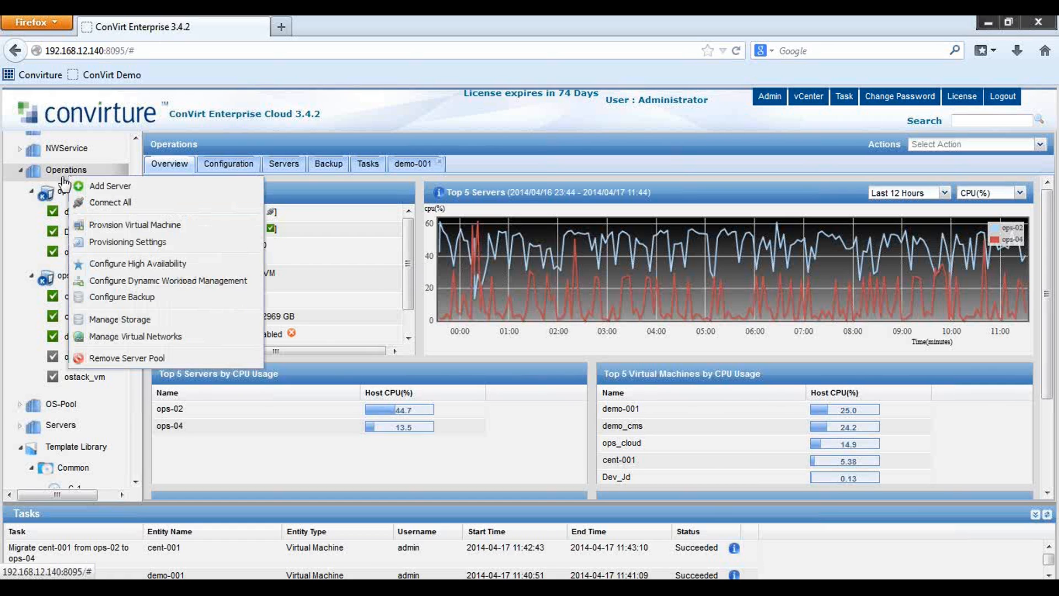
{"action": "right_click", "coordinate": [147, 282]}
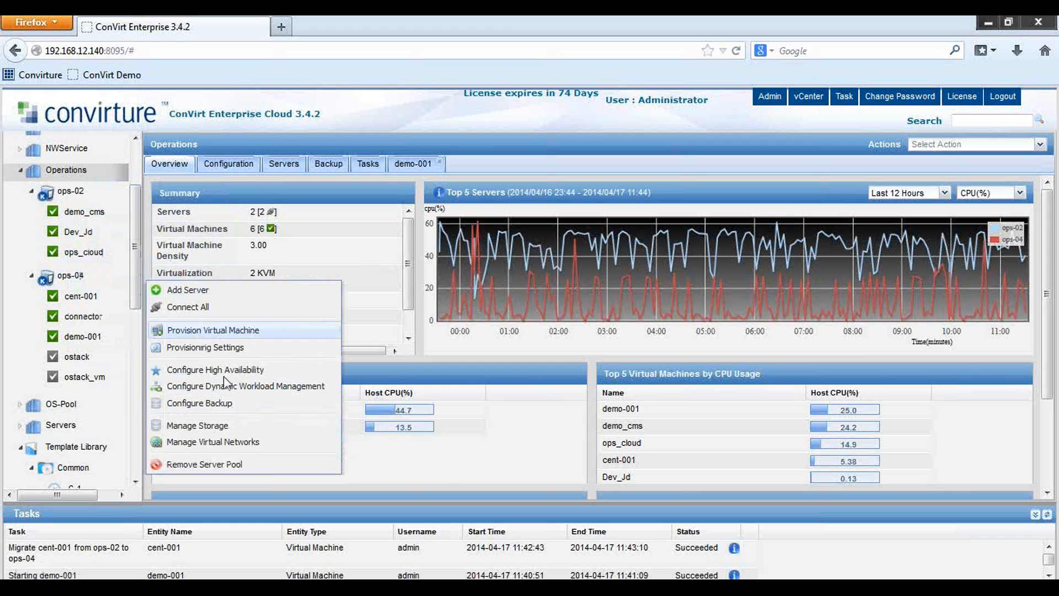
Enable DWM for Operations with the Even Distribution policy at a 75% CPU threshold
{"action": "left_click", "coordinate": [152, 385]}
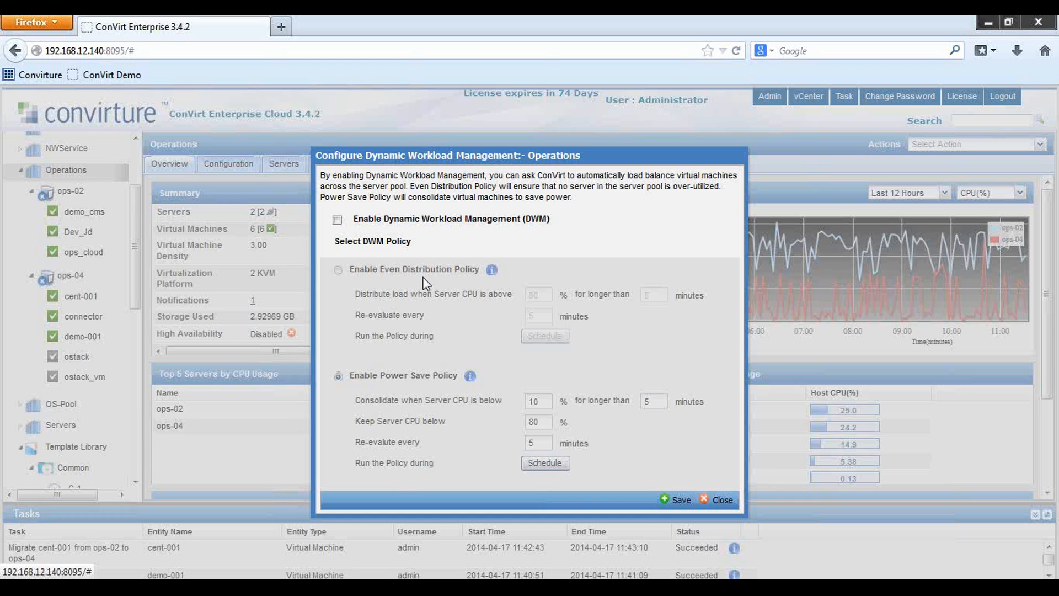
{"action": "left_click", "coordinate": [337, 220]}
{"action": "left_click", "coordinate": [338, 269]}
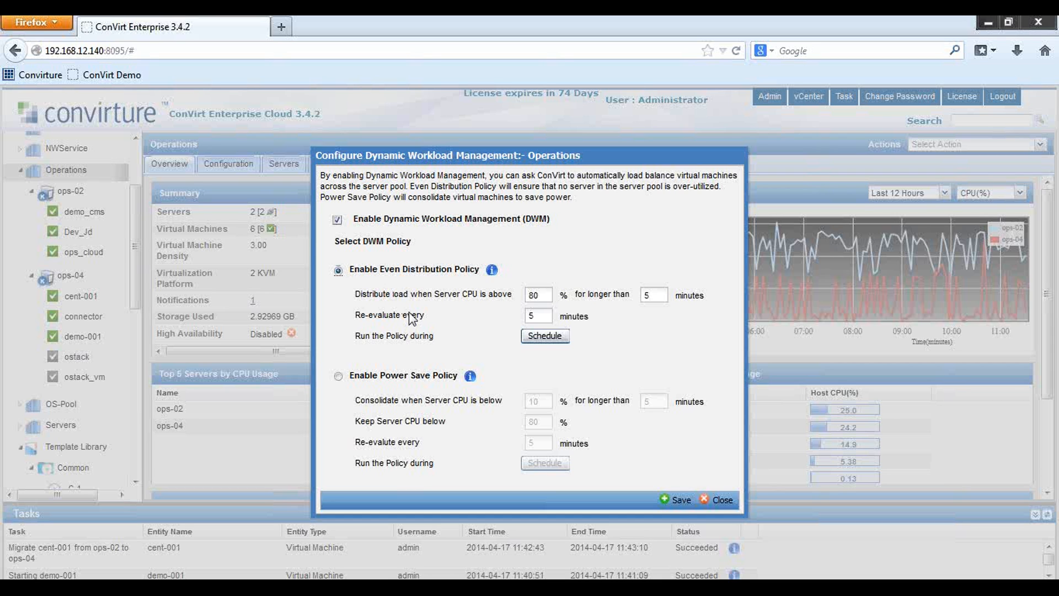
{"action": "left_click_drag", "start_coordinate": [541, 295], "coordinate": [518, 298]}
{"action": "type", "text": "75"}
Edit the Daily Even Distribution entry, keeping 07:00 for 9 hours, and accept the schedule
{"action": "left_click", "coordinate": [554, 343]}
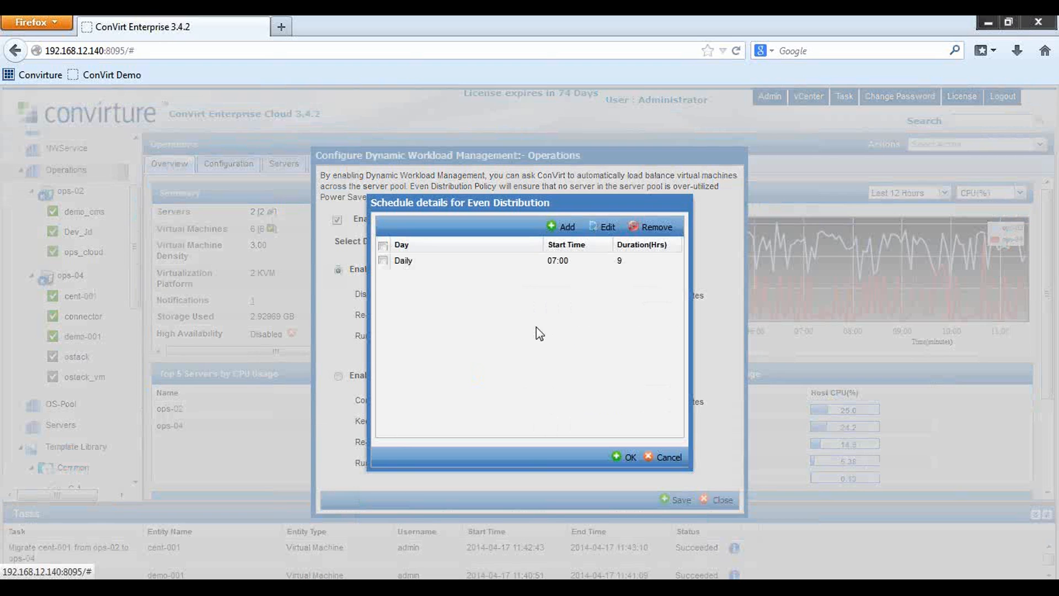
{"action": "left_click", "coordinate": [384, 261]}
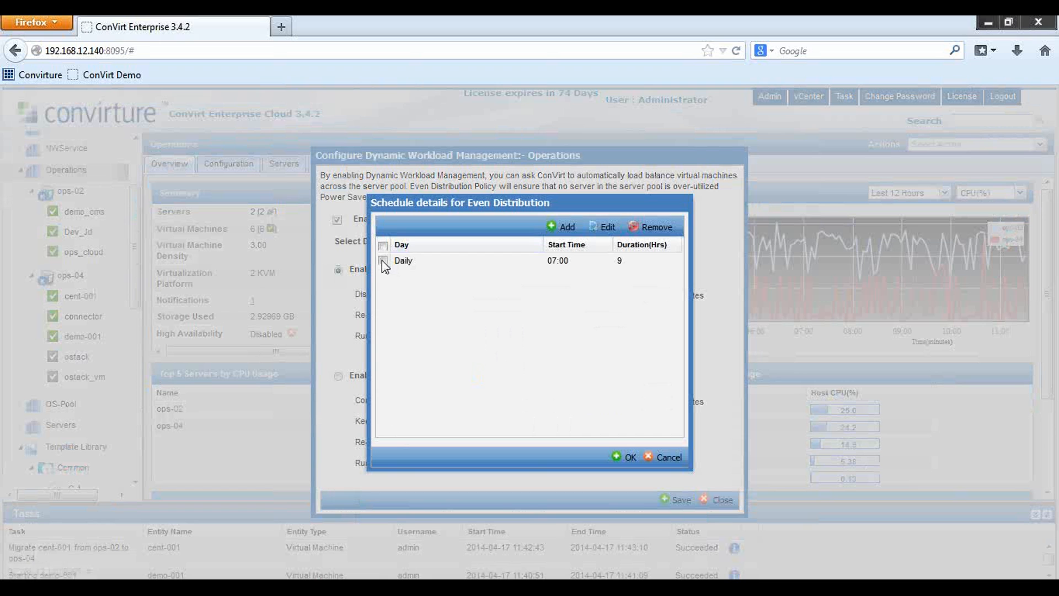
{"action": "left_click", "coordinate": [604, 227]}
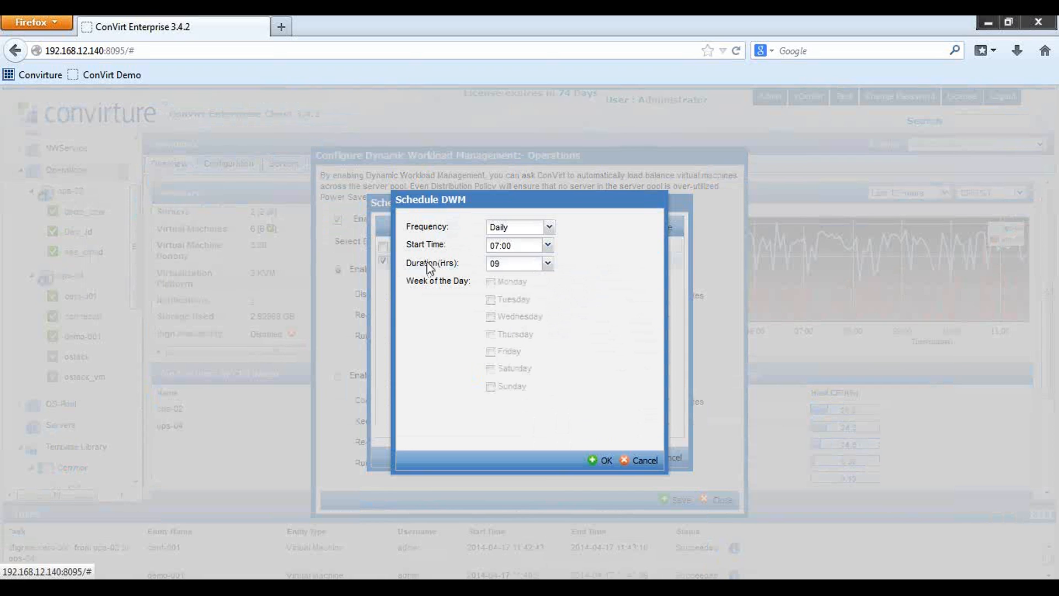
{"action": "left_click", "coordinate": [549, 265]}
{"action": "left_click", "coordinate": [548, 265]}
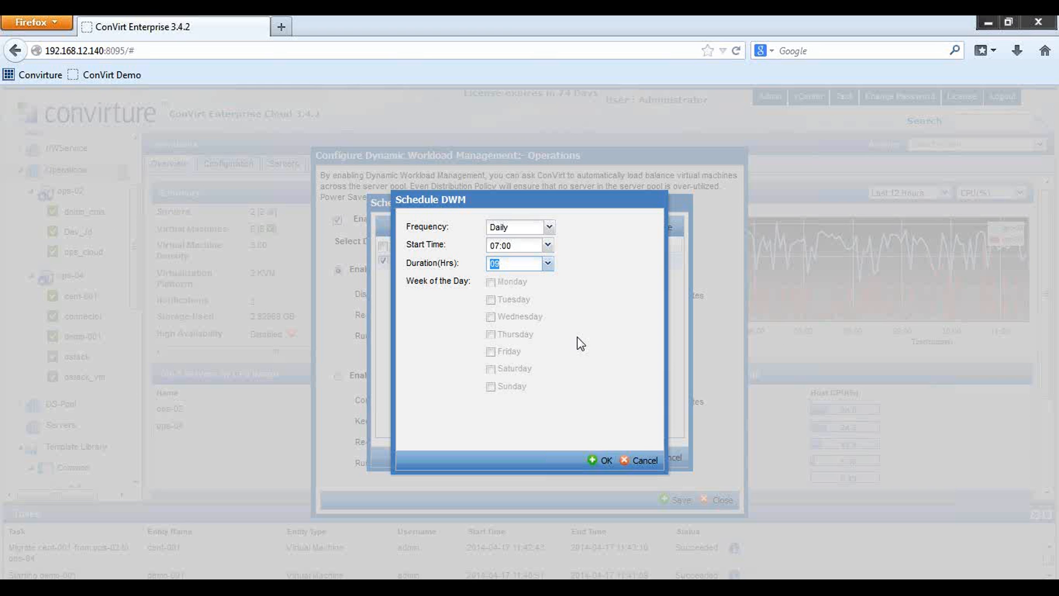
{"action": "left_click", "coordinate": [604, 467]}
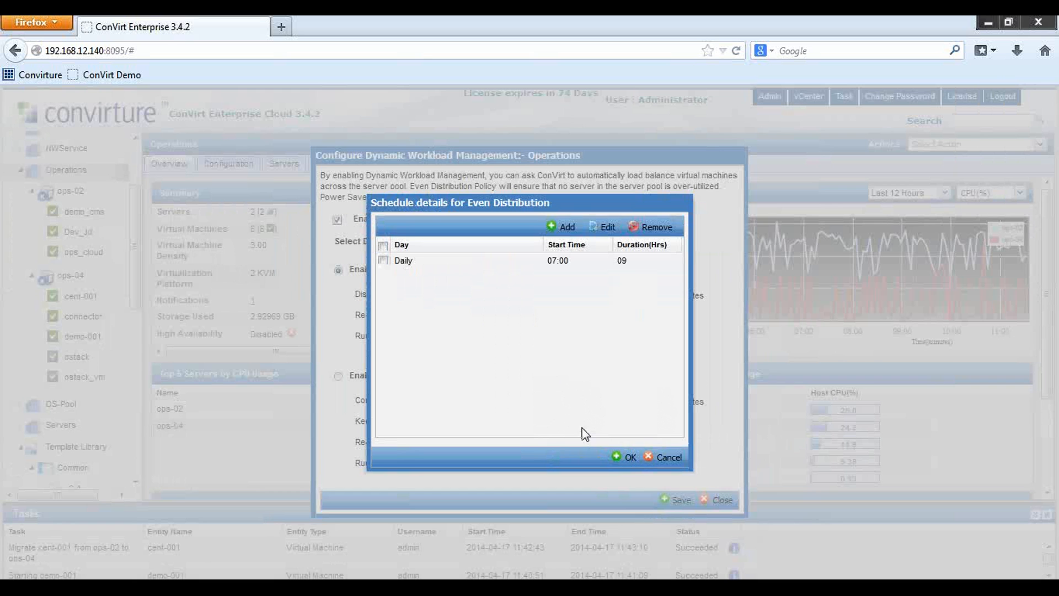
{"action": "left_click", "coordinate": [626, 458]}
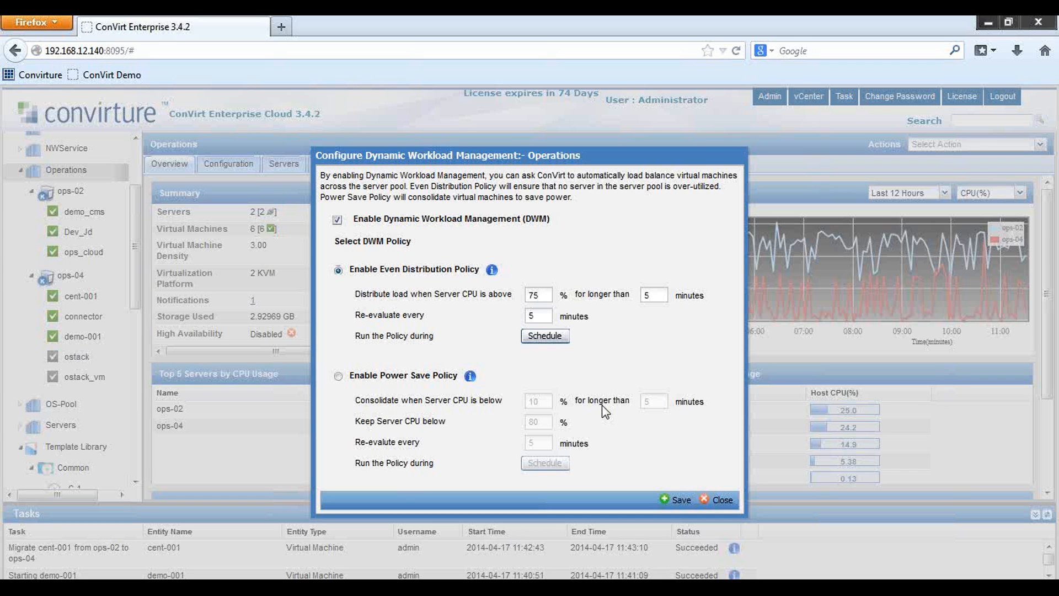
Switch to the Power Save policy with a 15% CPU consolidation threshold
{"action": "left_click", "coordinate": [338, 376]}
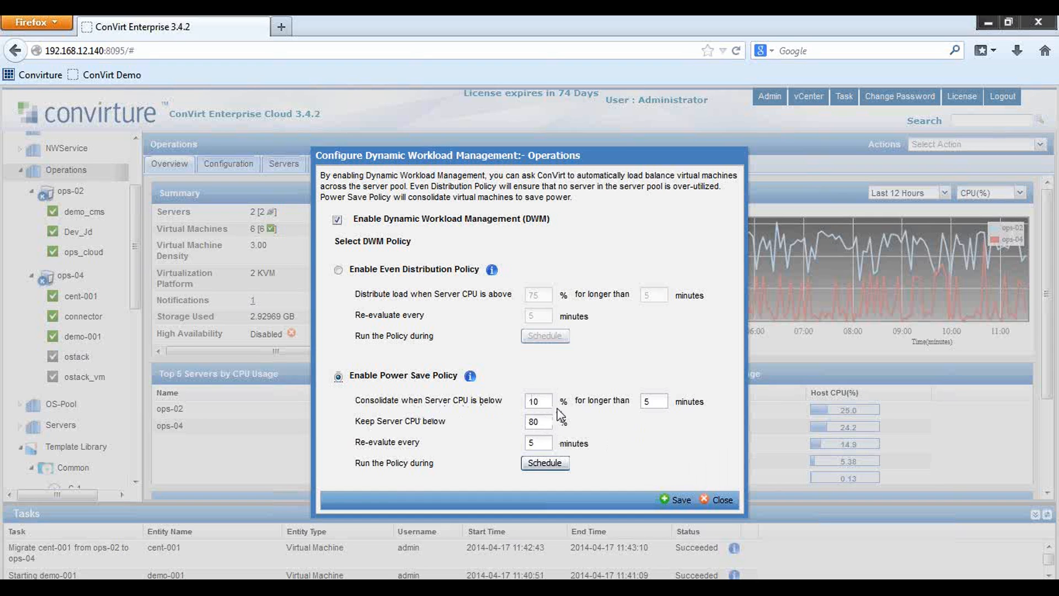
{"action": "double_click", "coordinate": [529, 401]}
{"action": "type", "text": "15"}
Confirm the Daily 20:00, 8-hour Power Save schedule and save the workload settings
{"action": "left_click", "coordinate": [544, 466]}
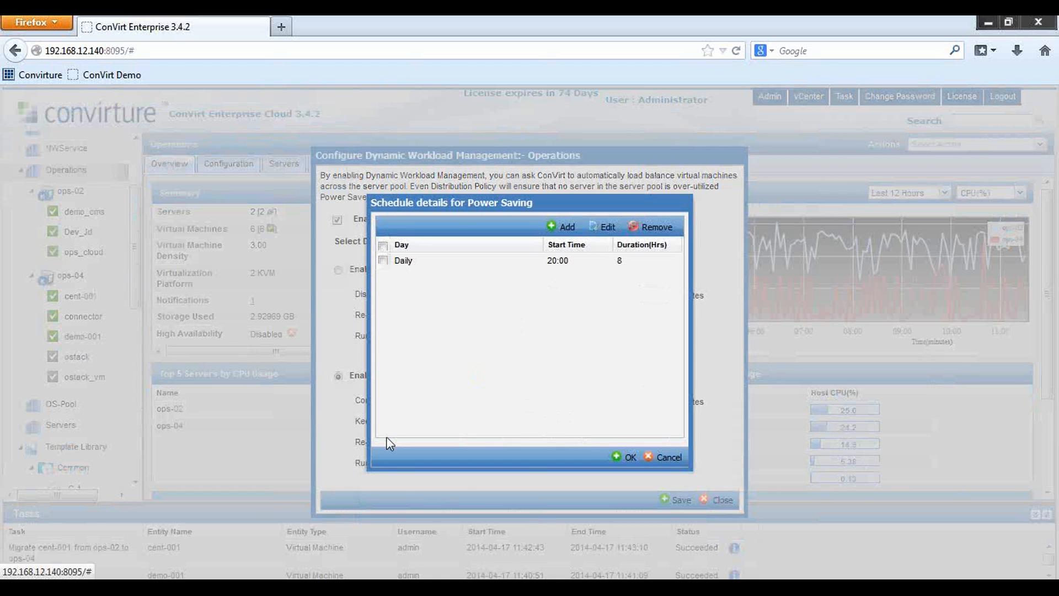
{"action": "left_click", "coordinate": [383, 261]}
{"action": "left_click", "coordinate": [598, 232]}
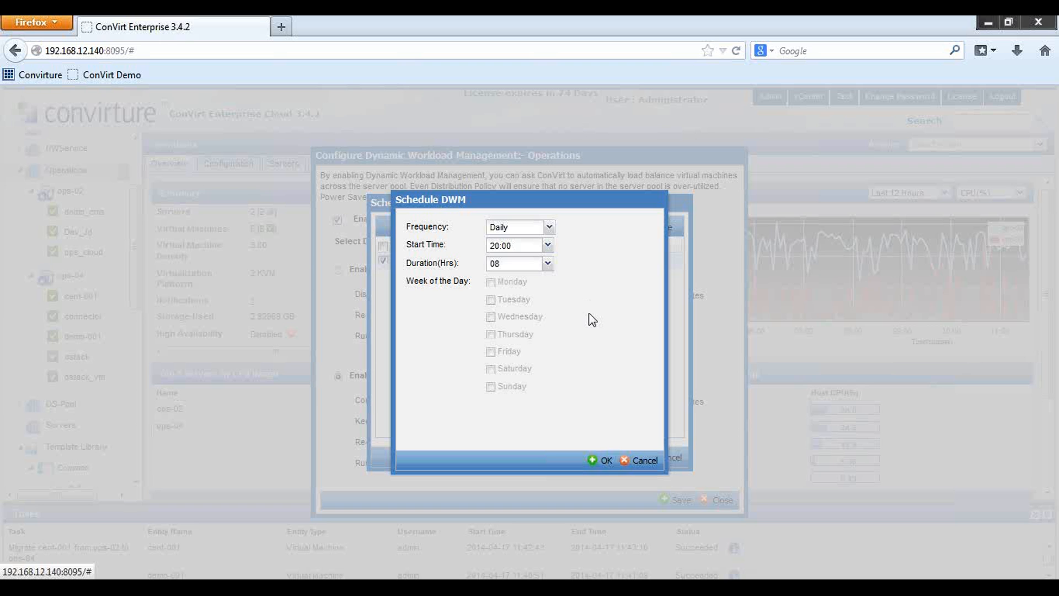
{"action": "left_click", "coordinate": [626, 462]}
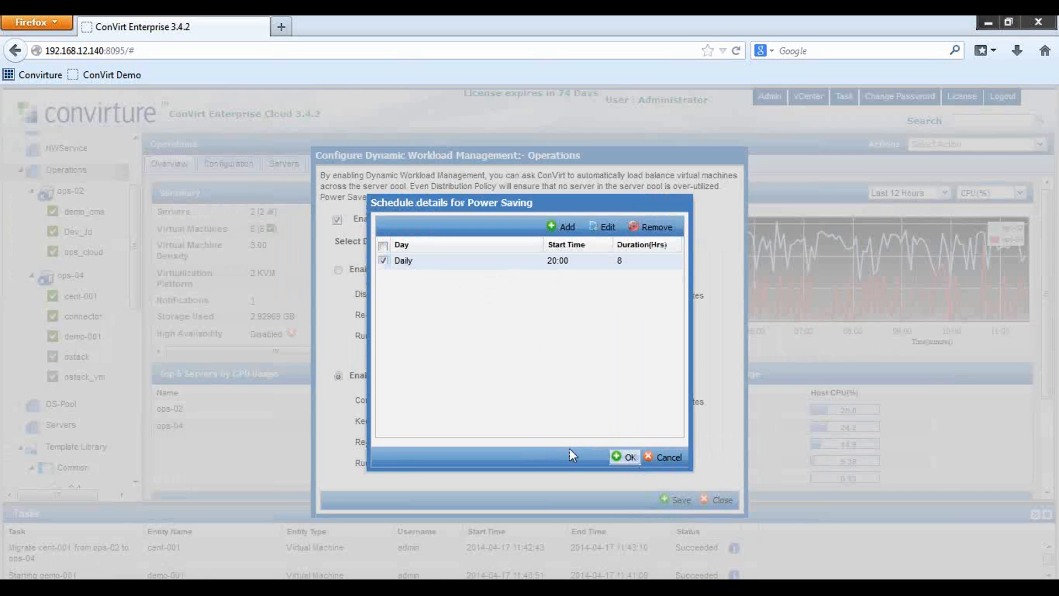
{"action": "left_click", "coordinate": [616, 451]}
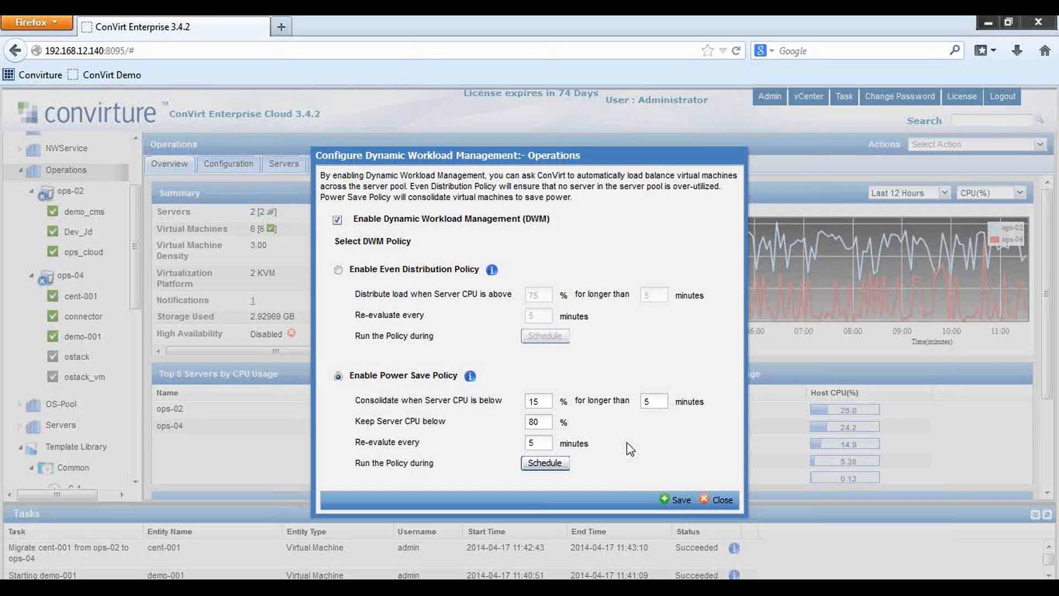
{"action": "left_click", "coordinate": [683, 501]}
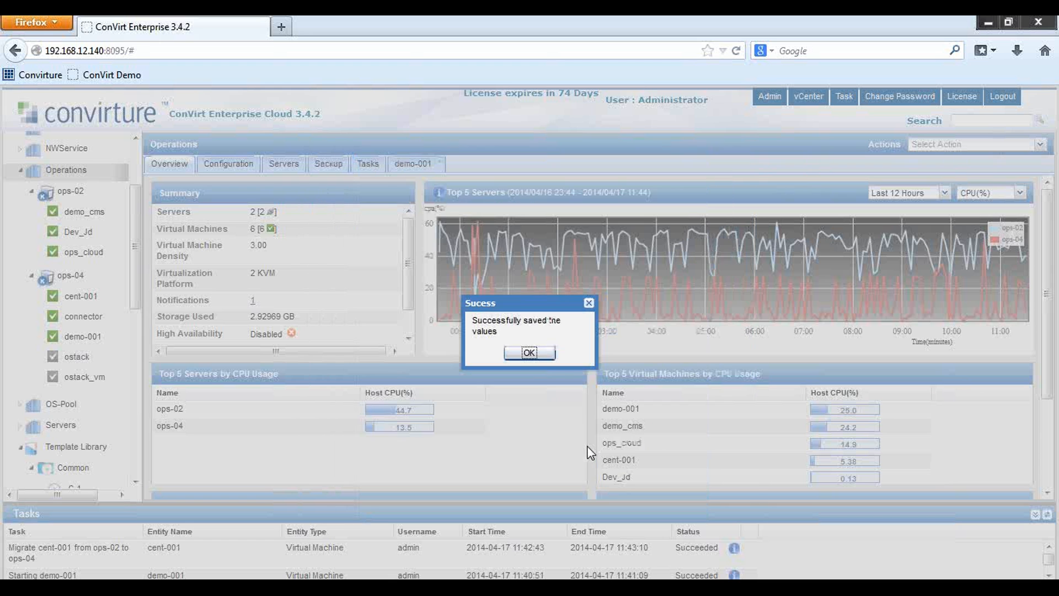
Dismiss the save confirmation and bring up the action menu for server ops-02
{"action": "left_click", "coordinate": [534, 356]}
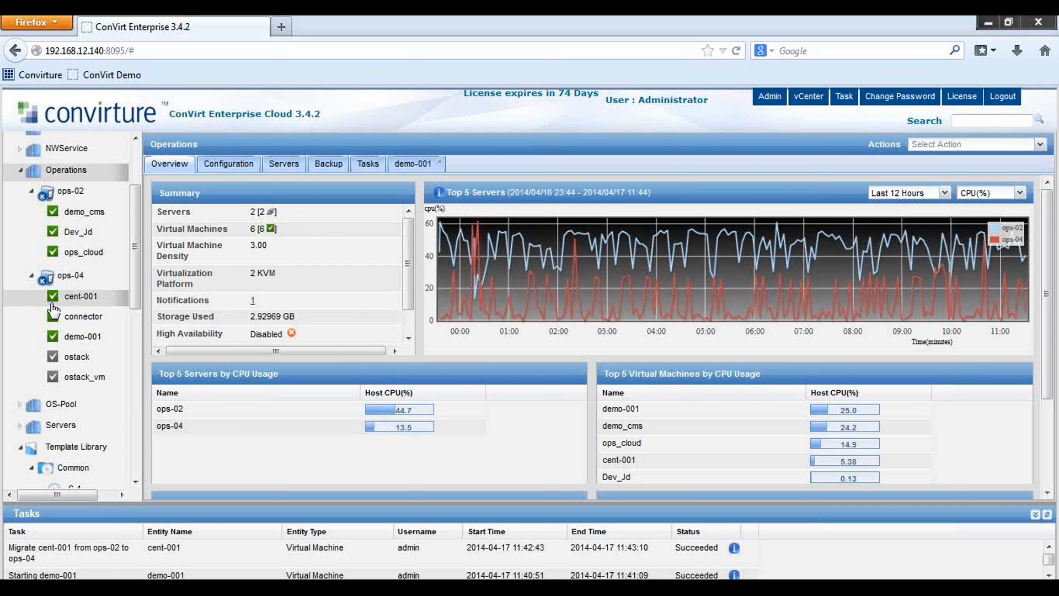
{"action": "right_click", "coordinate": [75, 194]}
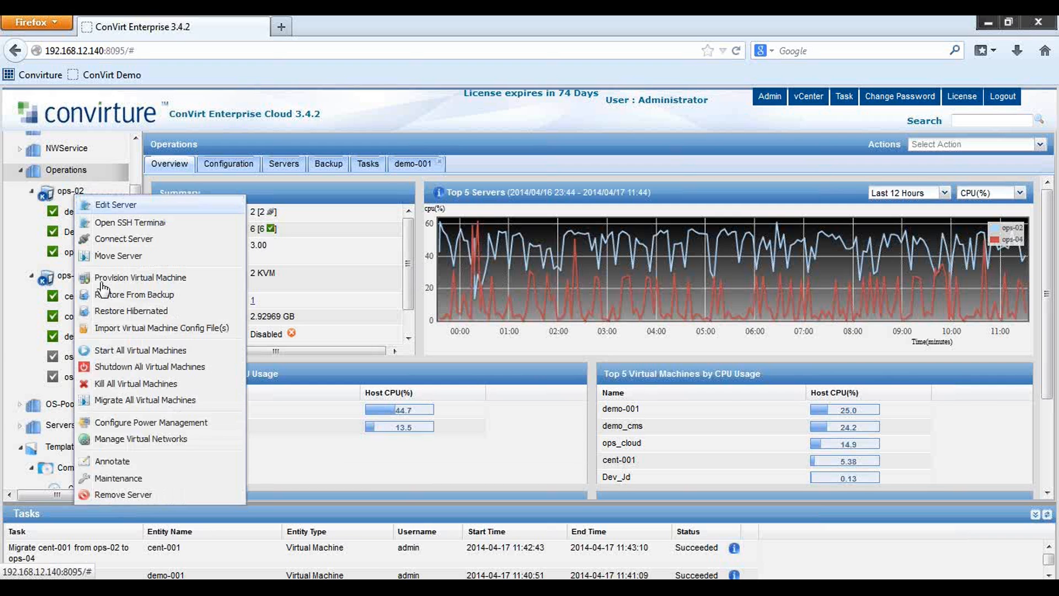
Open ops-02 maintenance settings, enable maintenance, and try the leave-running, shutdown and migrate options
{"action": "left_click", "coordinate": [126, 484]}
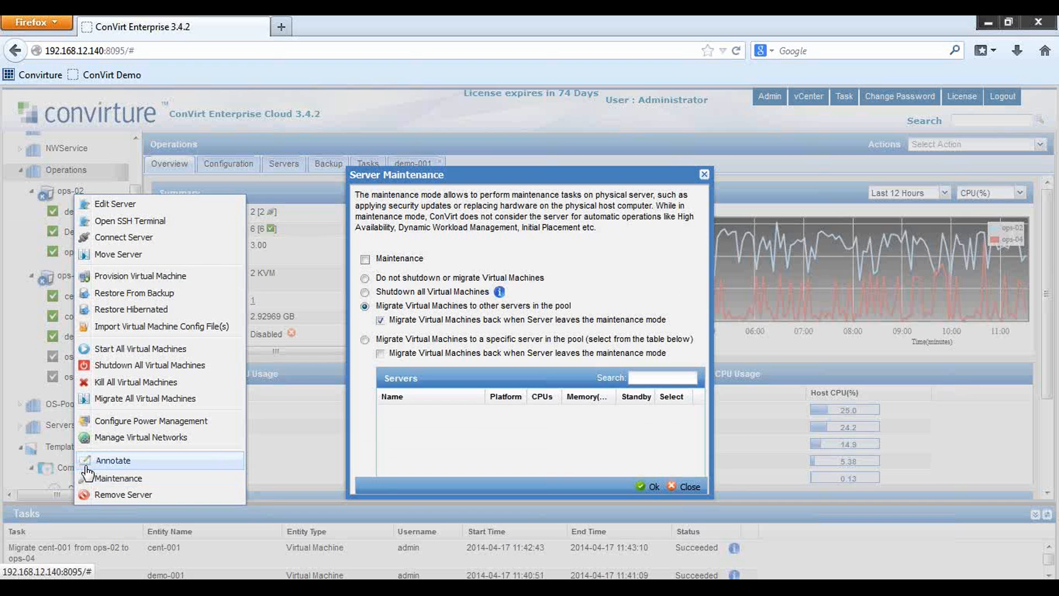
{"action": "left_click", "coordinate": [366, 259]}
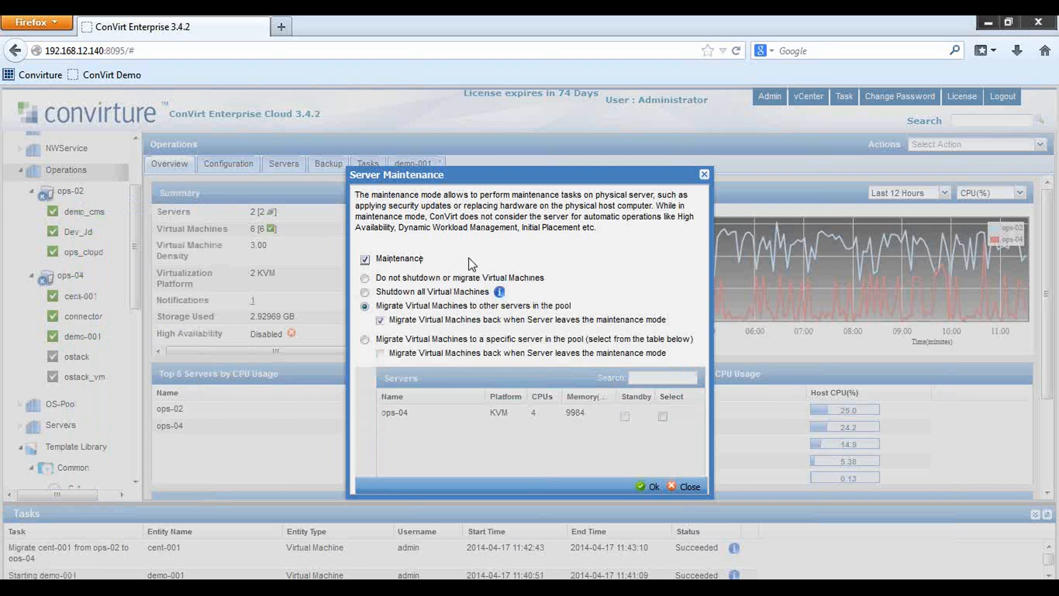
{"action": "left_click", "coordinate": [365, 278]}
{"action": "left_click", "coordinate": [366, 293]}
{"action": "left_click", "coordinate": [365, 307]}
Test migrate-back and specific-server options, then turn maintenance off and close without applying
{"action": "left_click", "coordinate": [381, 321]}
{"action": "left_click", "coordinate": [381, 321]}
{"action": "left_click", "coordinate": [365, 339]}
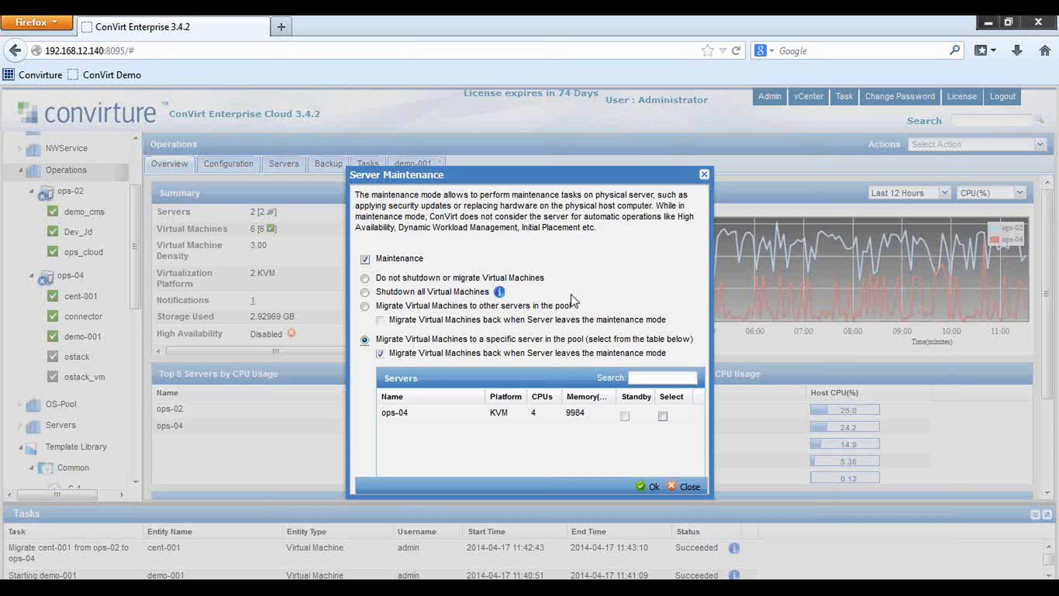
{"action": "left_click", "coordinate": [365, 307]}
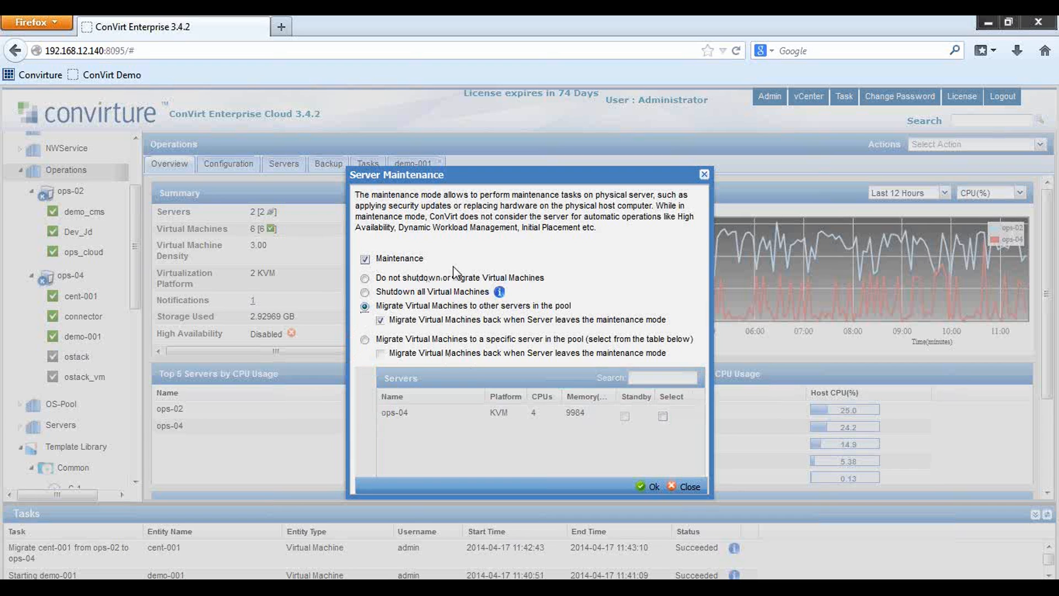
{"action": "left_click", "coordinate": [364, 259]}
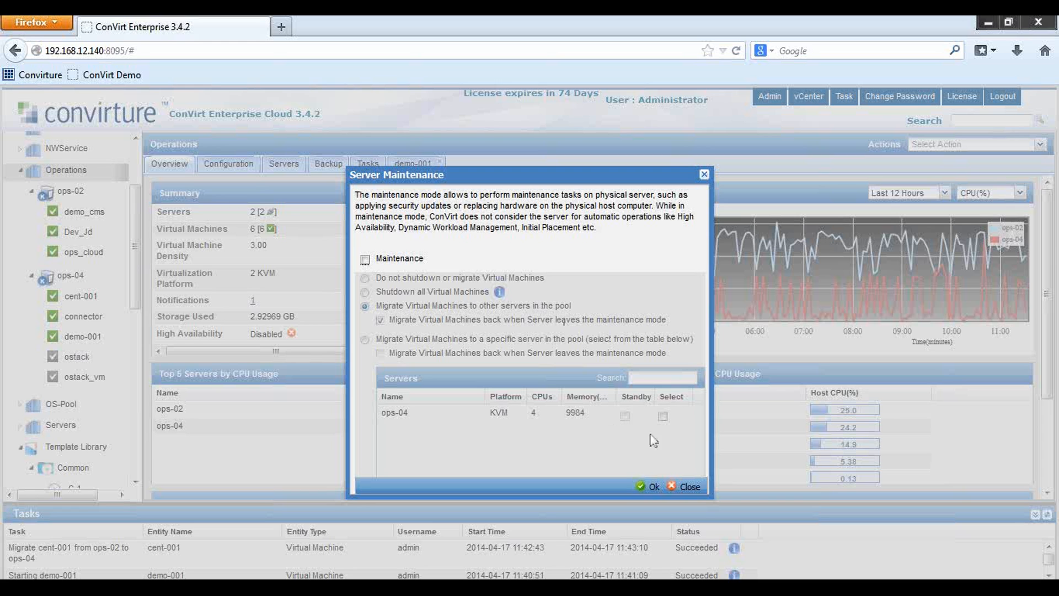
{"action": "left_click", "coordinate": [684, 487]}
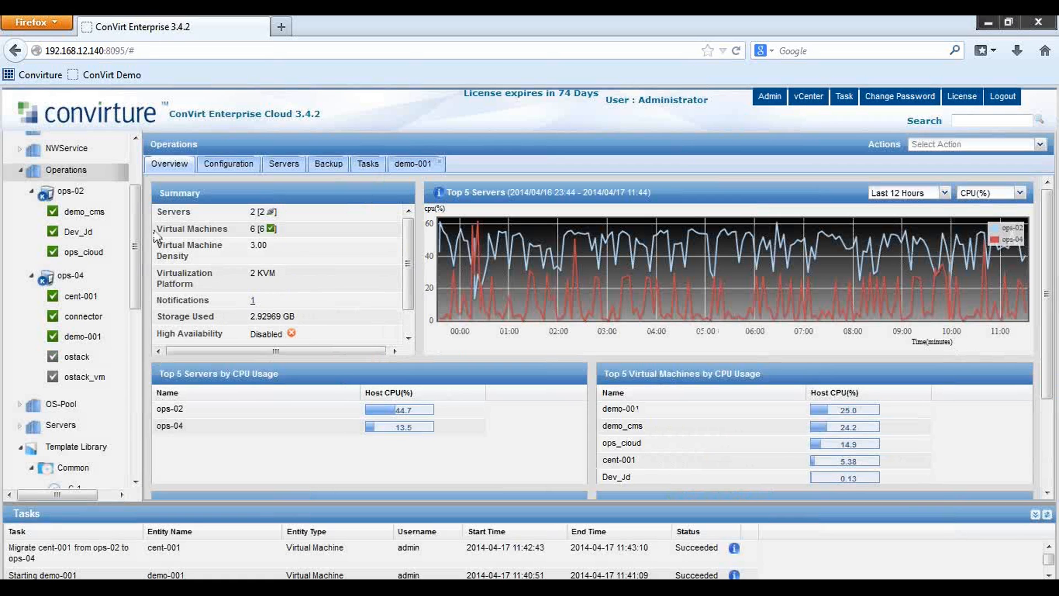
Show the ops-02 server overview and open its Annotate dialog with the earlier disk-upgrade note
{"action": "left_click", "coordinate": [67, 194]}
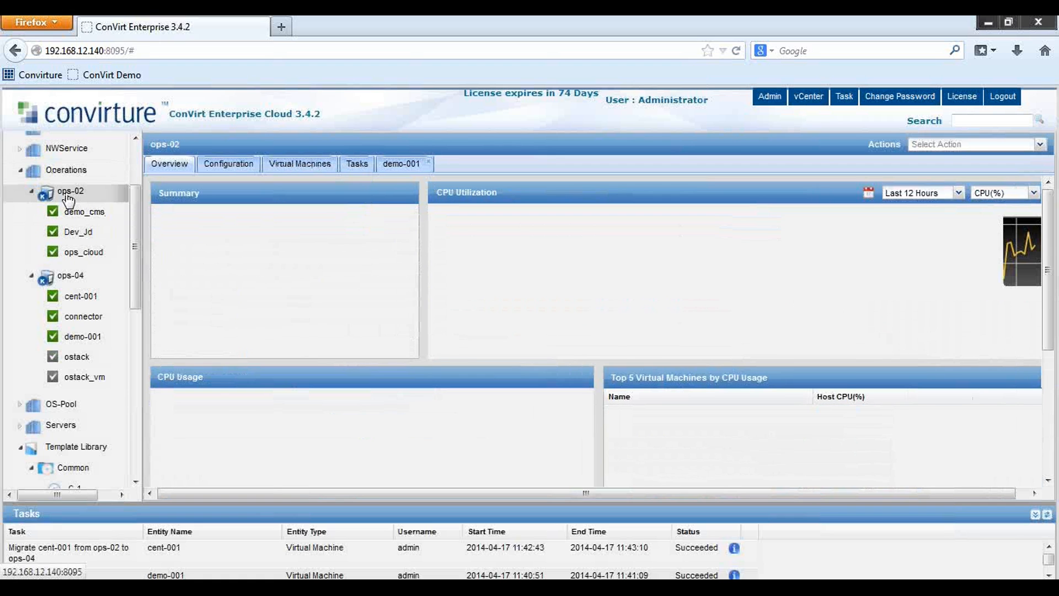
{"action": "right_click", "coordinate": [68, 194]}
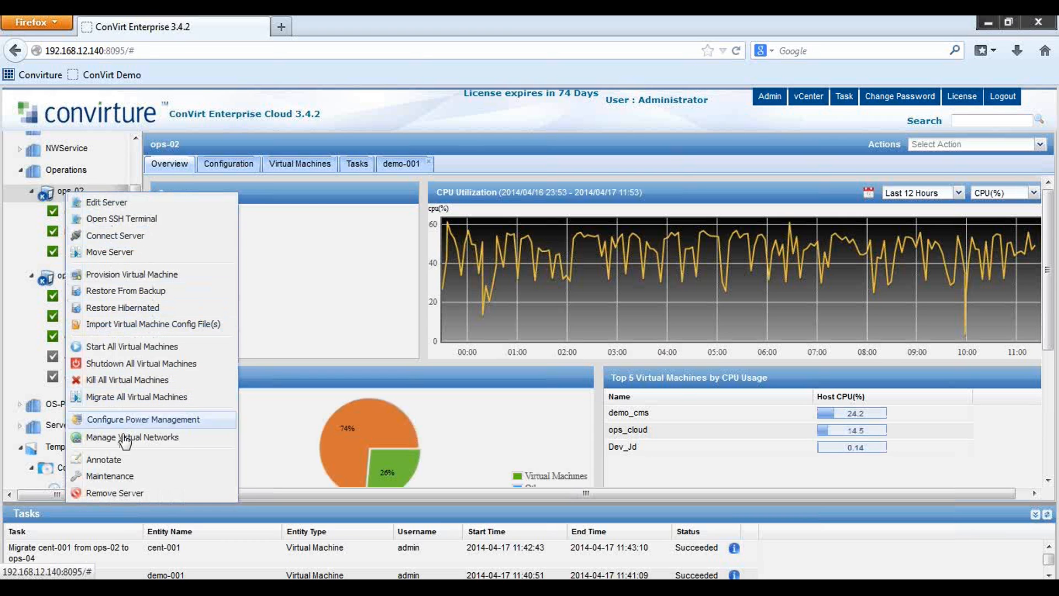
{"action": "left_click", "coordinate": [117, 463]}
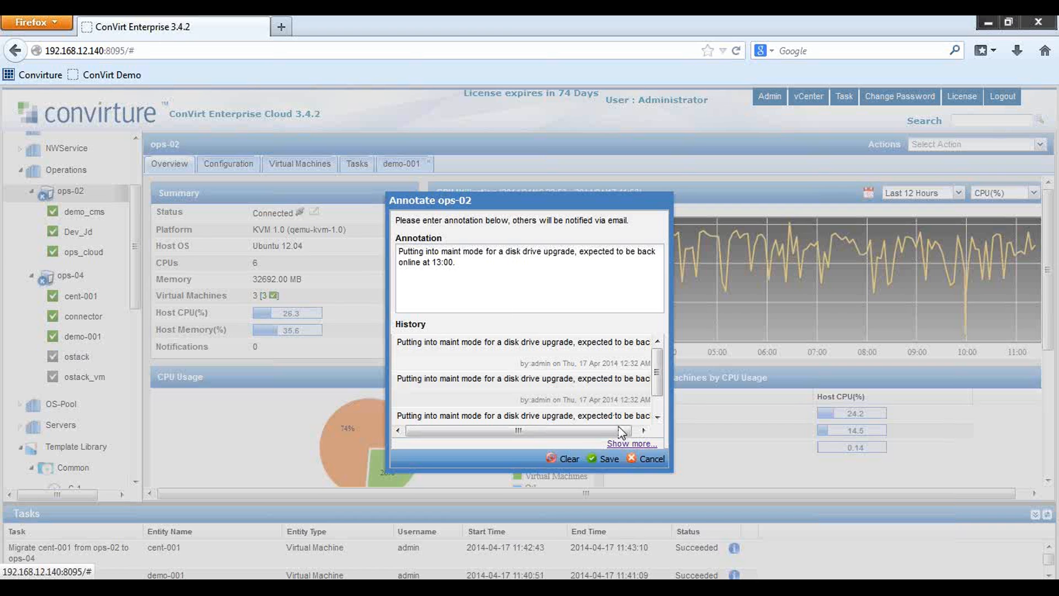
Cancel the Annotate ops-02 dialog, returning to the ops-02 overview at 26.3% host CPU
{"action": "left_click", "coordinate": [645, 458]}
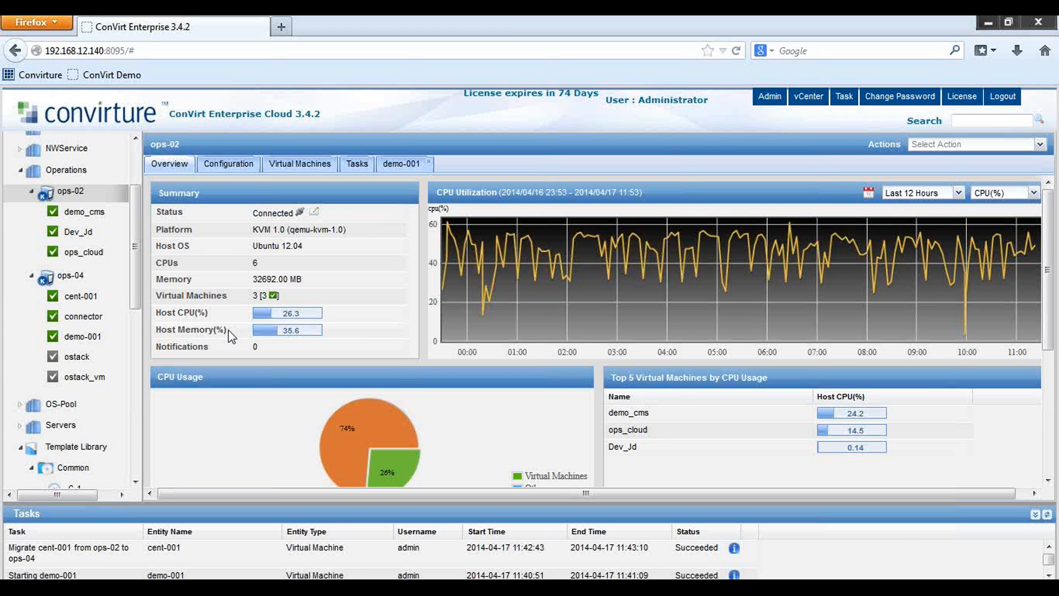